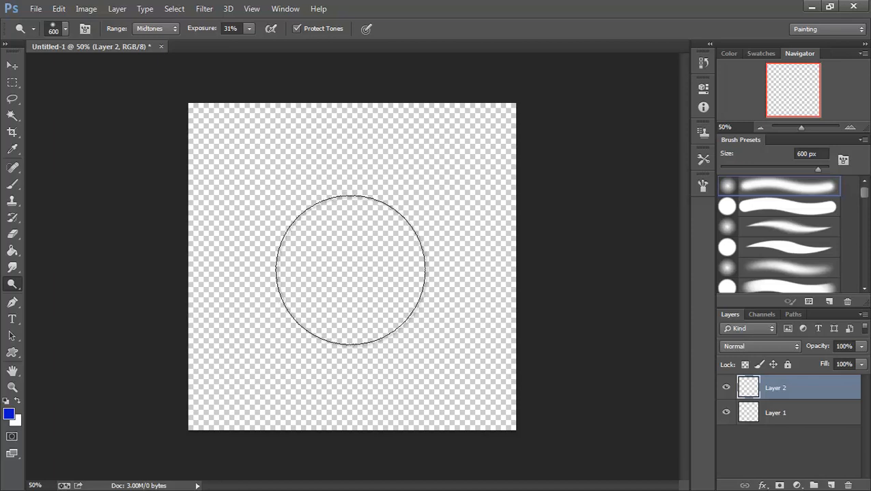
- Set the foreground colour to the pale yellow e6dd7d
{"action": "left_click", "coordinate": [9, 414]}
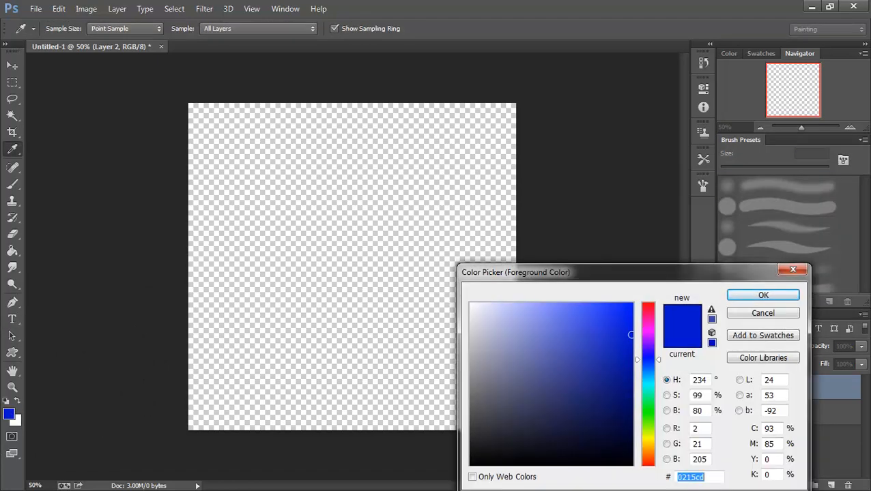
{"action": "type", "text": "e6dd7d"}
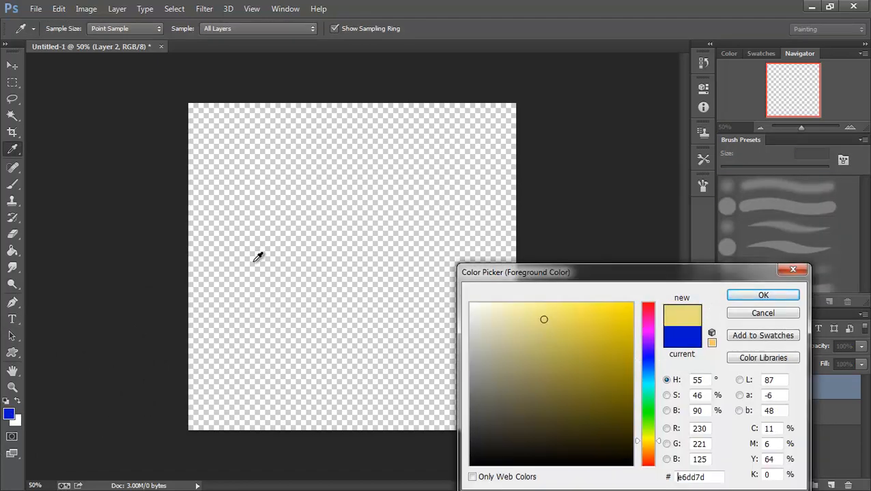
{"action": "left_click", "coordinate": [770, 299]}
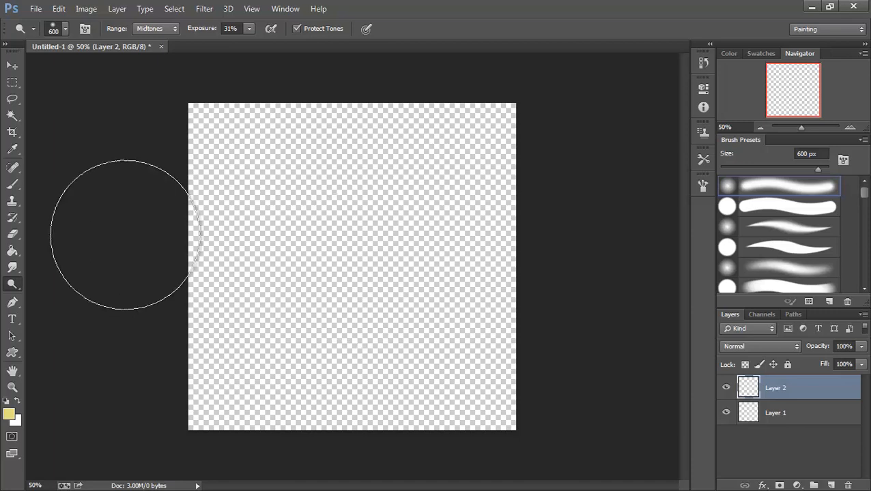
- Paint one solid yellow circle at the canvas centre on Layer 2 with a 500 px hard round brush
{"action": "left_click", "coordinate": [14, 185]}
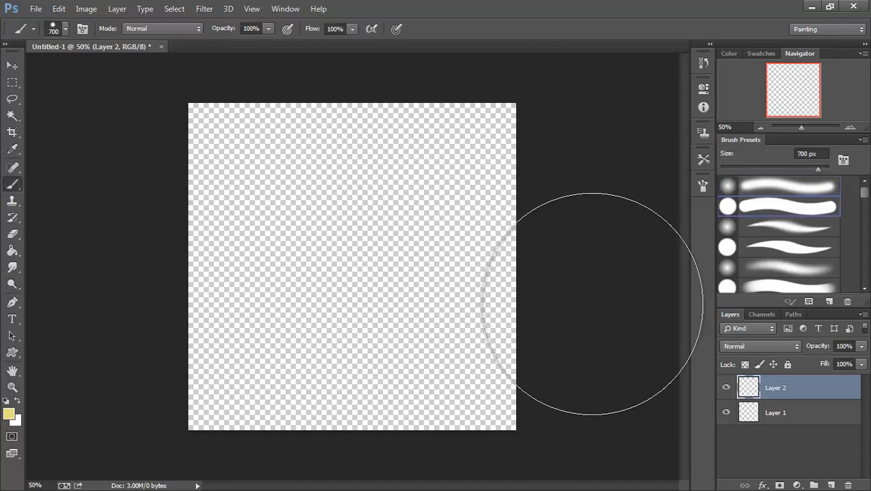
{"action": "key", "text": "bracketright"}
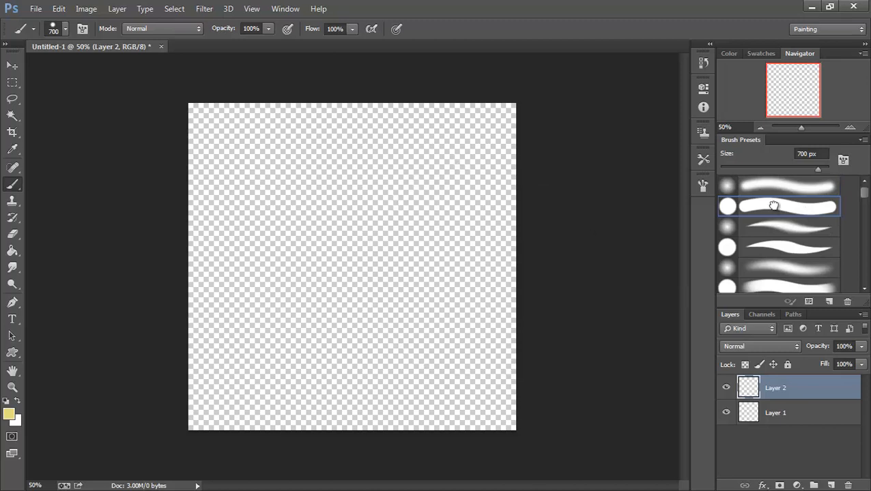
{"action": "key", "text": "bracketleft"}
{"action": "key", "text": "bracketleft"}
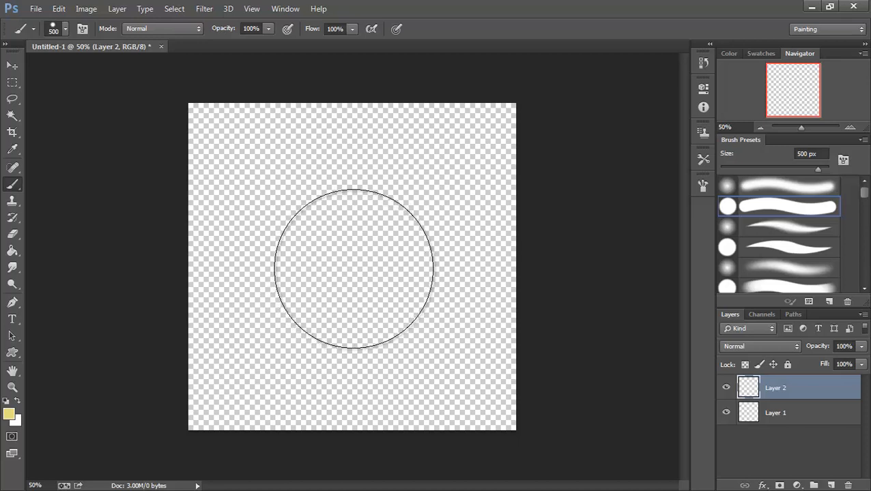
{"action": "left_click", "coordinate": [355, 269]}
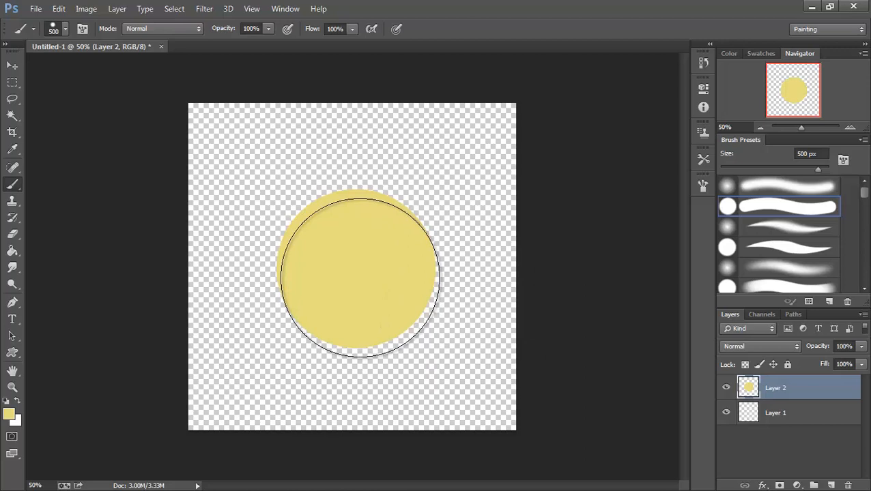
- Rename the layer holding the yellow circle to body
{"action": "double_click", "coordinate": [776, 389]}
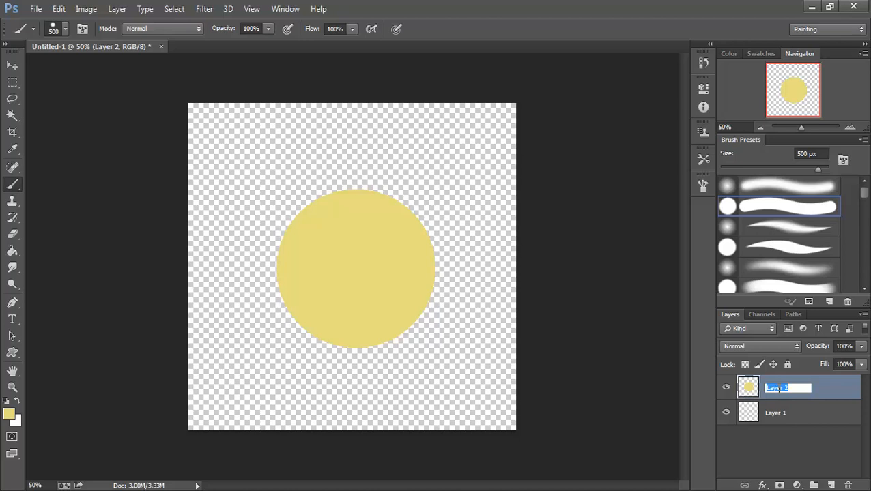
{"action": "type", "text": "B"}
{"action": "key", "text": "Return"}
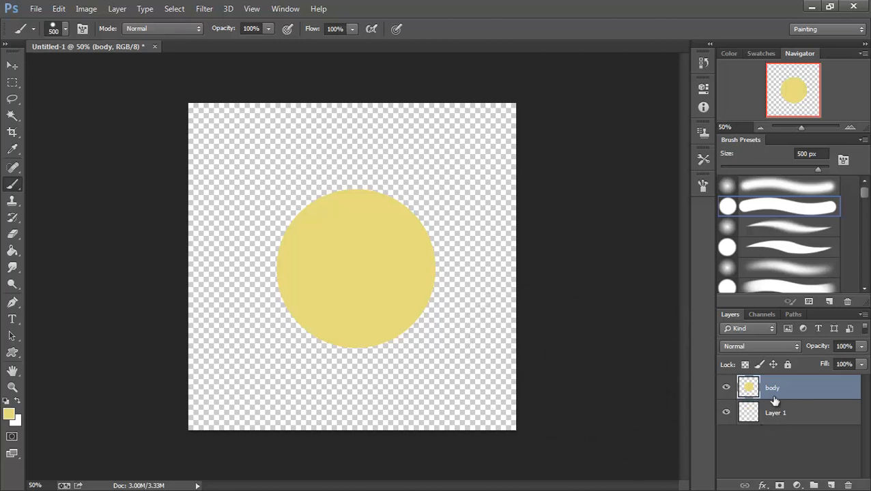
- Load the body circle as a selection, with a new layer above it and the Polygonal Lasso tool active
{"action": "left_click", "coordinate": [749, 390], "text": "ctrl"}
{"action": "left_click", "coordinate": [832, 485]}
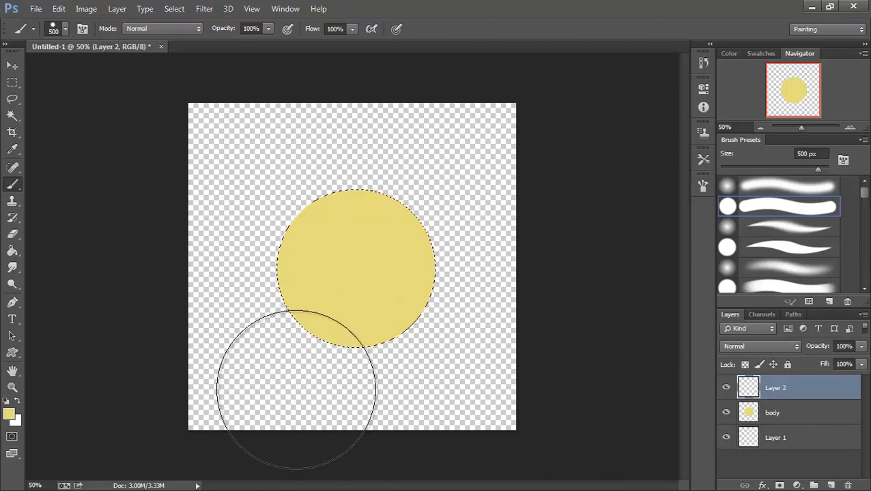
{"action": "left_click", "coordinate": [12, 99]}
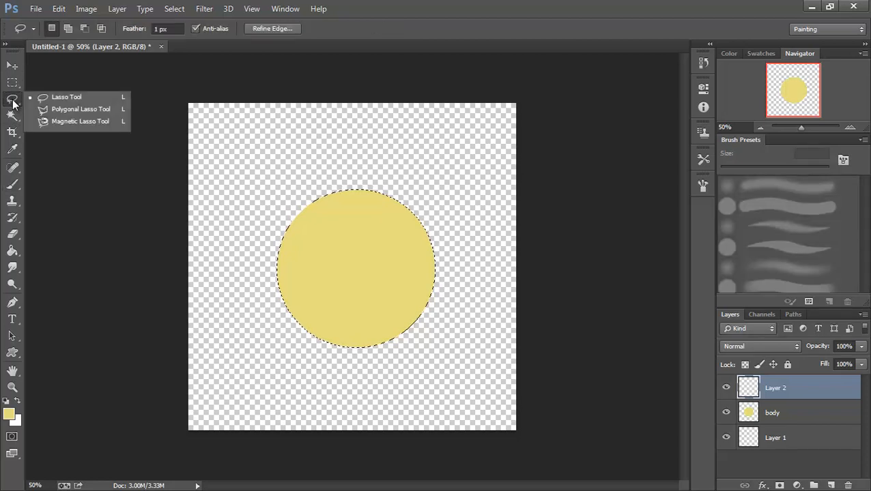
{"action": "left_click", "coordinate": [79, 111]}
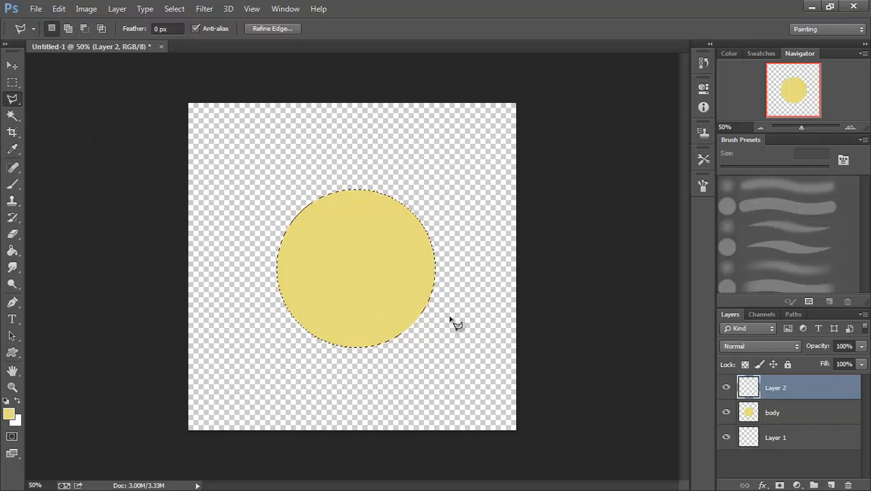
{"action": "key", "text": "ctrl+d"}
{"action": "left_click", "coordinate": [272, 278]}
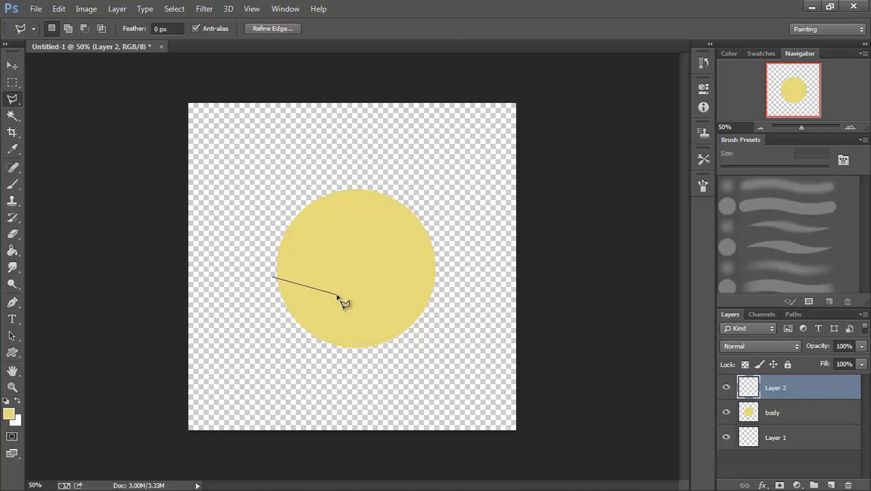
{"action": "left_click", "coordinate": [434, 315]}
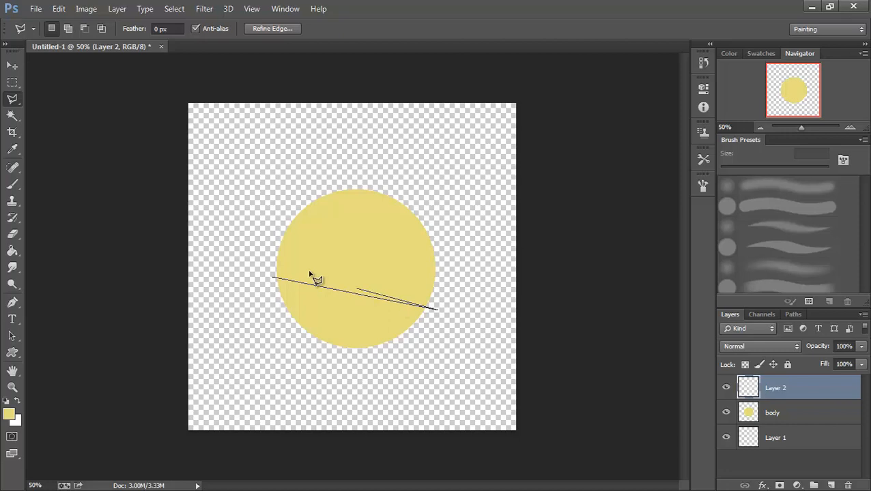
{"action": "left_click", "coordinate": [275, 280]}
{"action": "key", "text": "ctrl+d"}
{"action": "key", "text": "ctrl+alt+z"}
{"action": "key", "text": "ctrl+alt+z"}
{"action": "key", "text": "shift"}
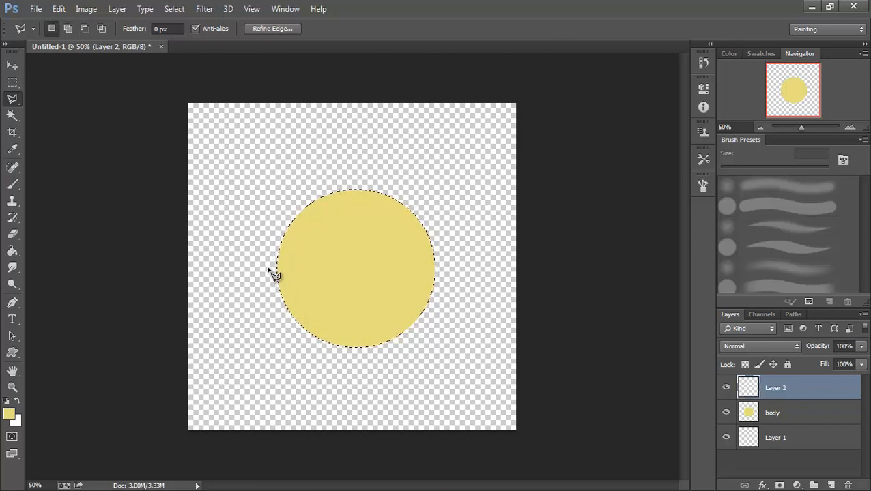
- Subtract the circle's upper part from the selection along a line sloping down to the right, keeping only the lower segment selected
{"action": "key", "text": "alt"}
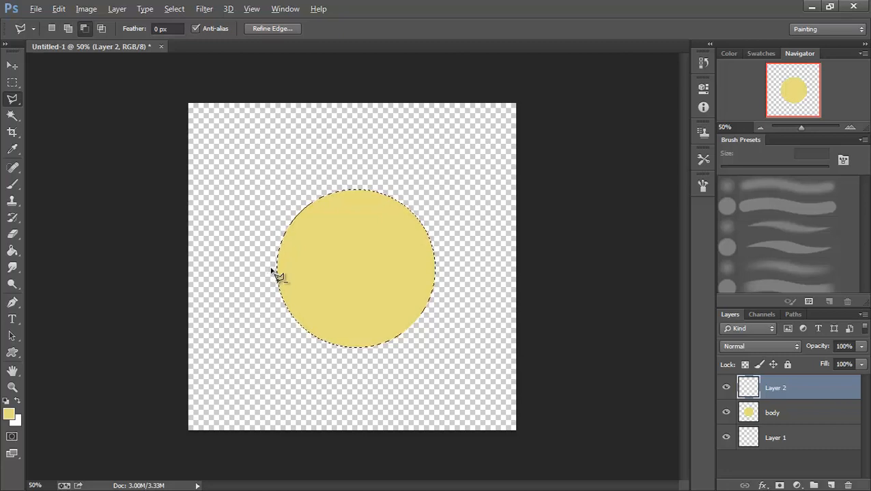
{"action": "left_click", "coordinate": [271, 269]}
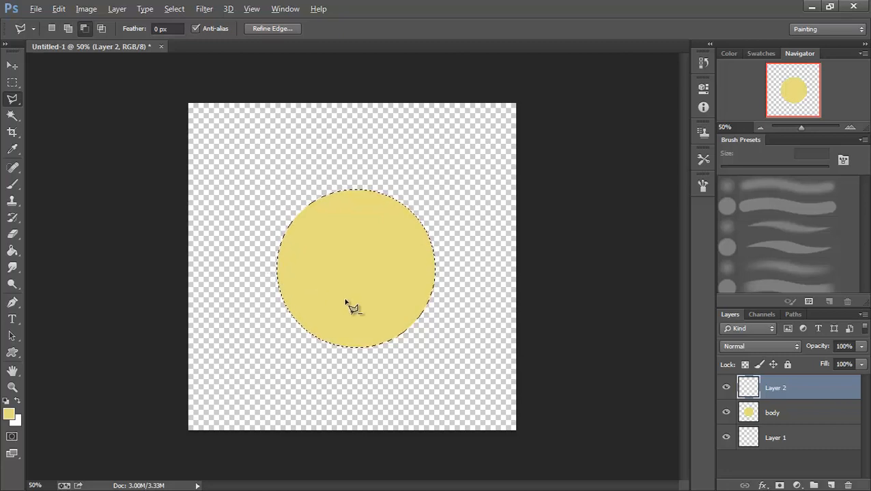
{"action": "left_click", "coordinate": [435, 307]}
{"action": "left_click", "coordinate": [466, 186]}
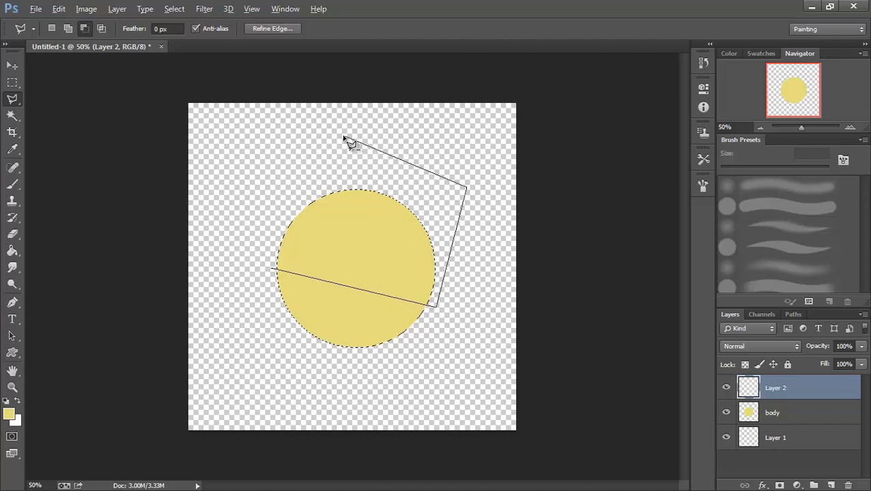
{"action": "left_click", "coordinate": [342, 136]}
{"action": "left_click", "coordinate": [272, 183]}
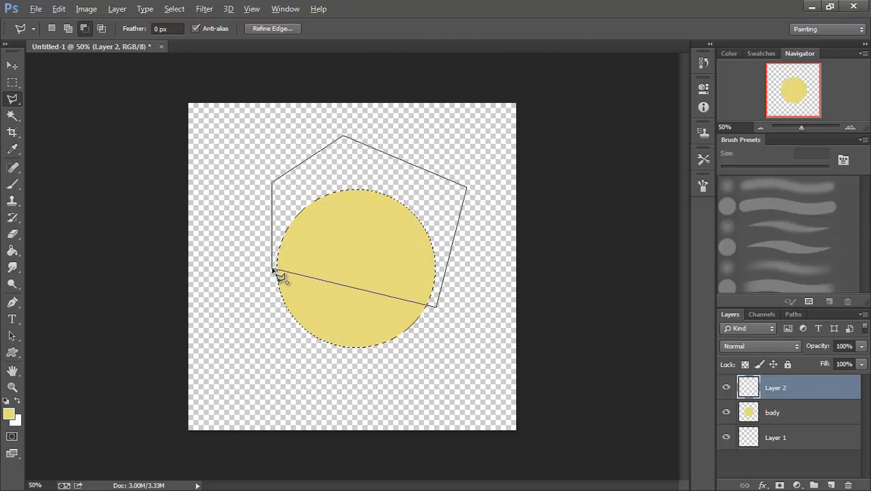
{"action": "left_click", "coordinate": [272, 269]}
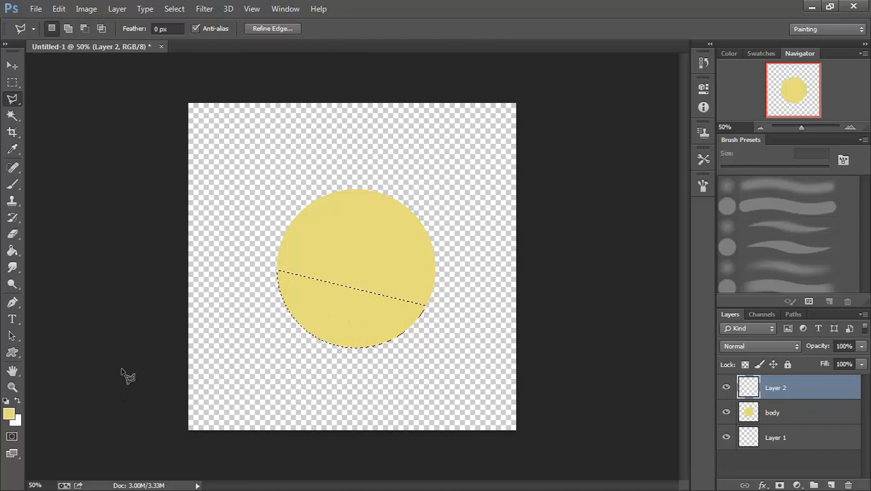
- Fill the selected lower segment of the circle with white (ffffff) on Layer 2
{"action": "left_click", "coordinate": [18, 399]}
{"action": "left_click", "coordinate": [13, 415]}
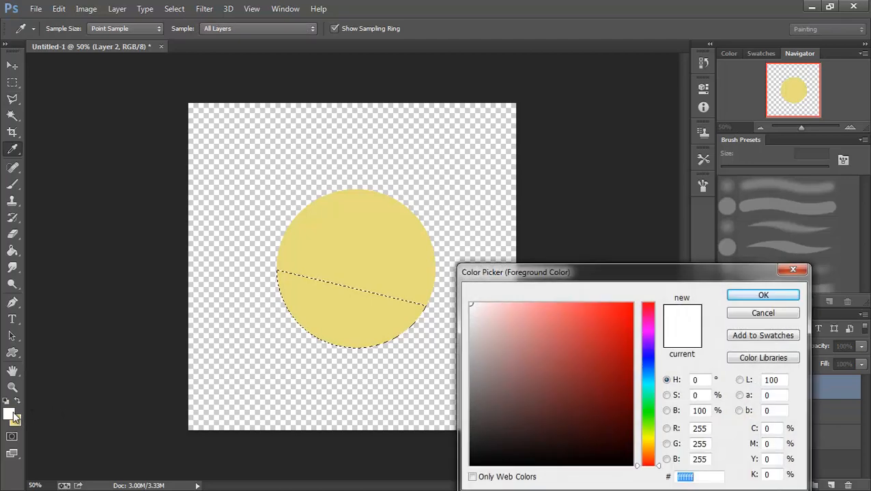
{"action": "left_click", "coordinate": [762, 295]}
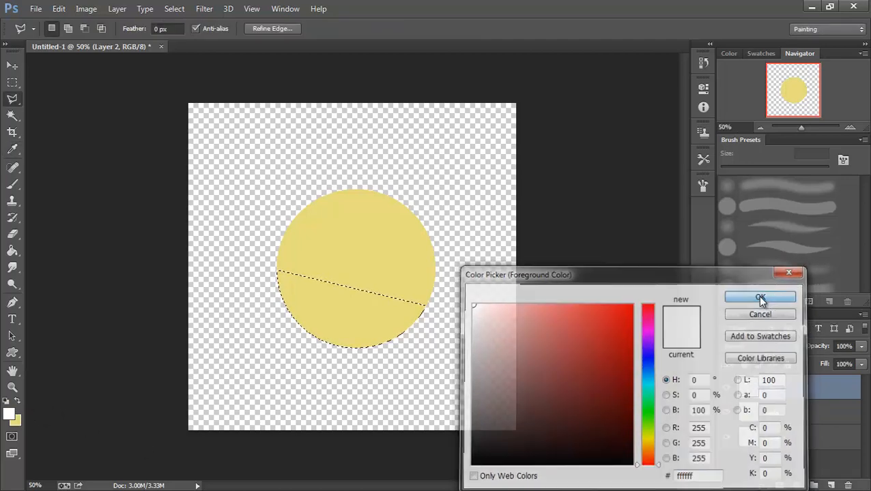
{"action": "left_click", "coordinate": [15, 252]}
{"action": "left_click", "coordinate": [366, 318]}
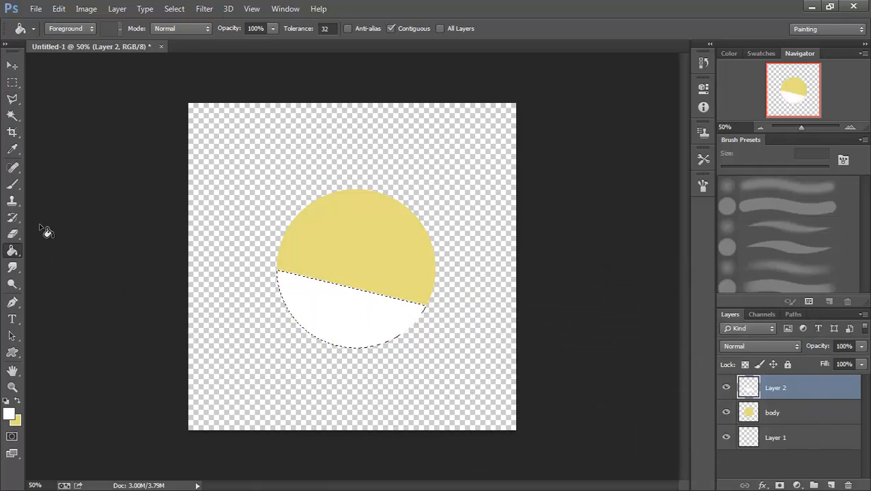
- Subtract a thin band along the white segment's sloping top edge and its right end from the selection
{"action": "left_click", "coordinate": [12, 100]}
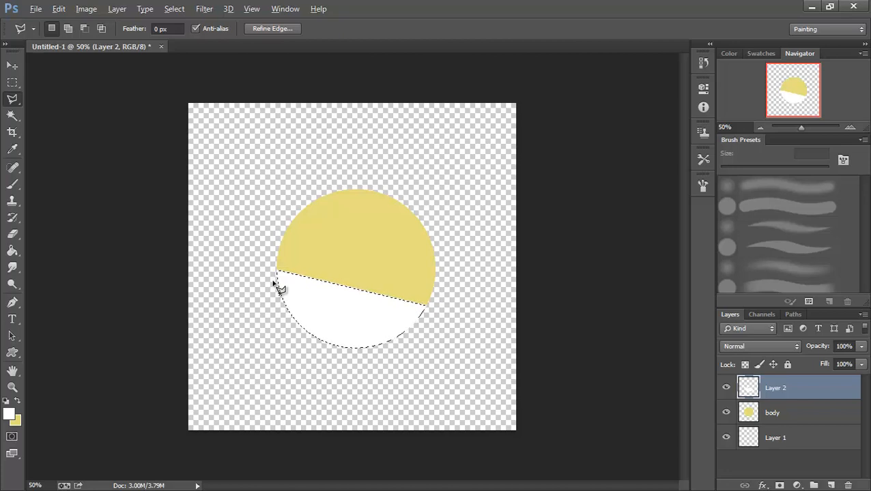
{"action": "key", "text": "alt"}
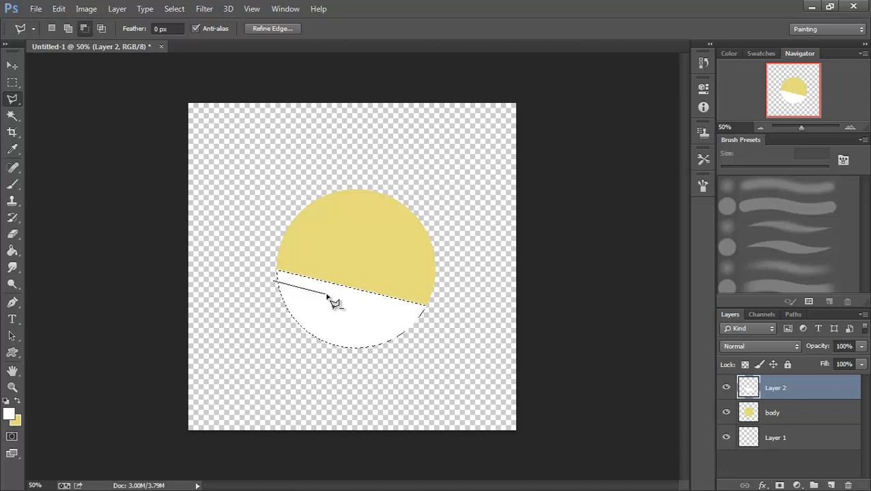
{"action": "left_click", "coordinate": [395, 310]}
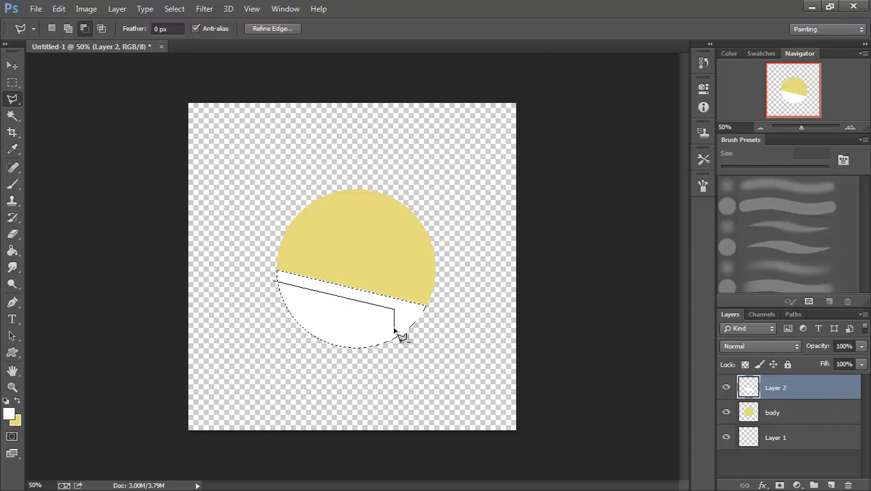
{"action": "left_click", "coordinate": [399, 340]}
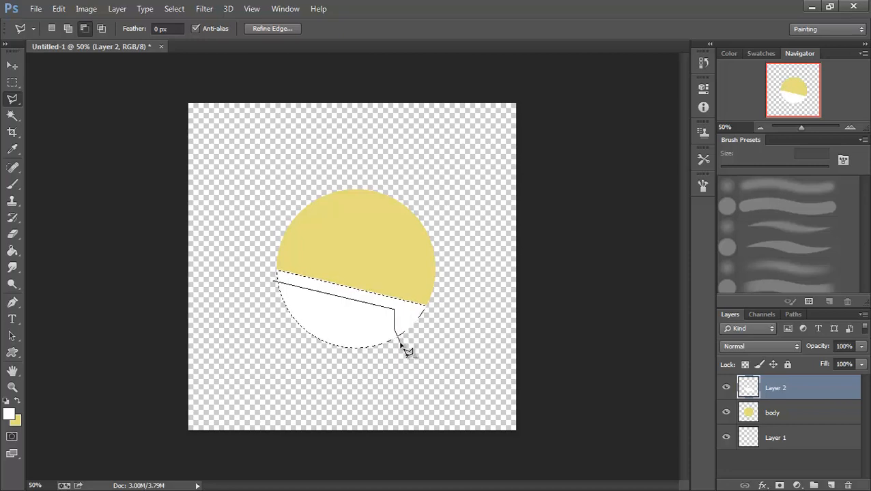
{"action": "left_click", "coordinate": [472, 281]}
{"action": "left_click", "coordinate": [372, 161]}
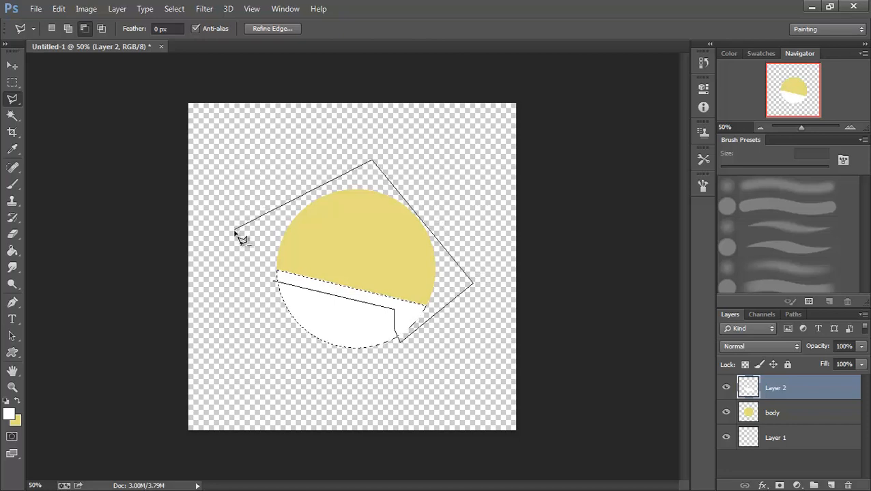
{"action": "left_click", "coordinate": [235, 230]}
{"action": "left_click", "coordinate": [277, 284]}
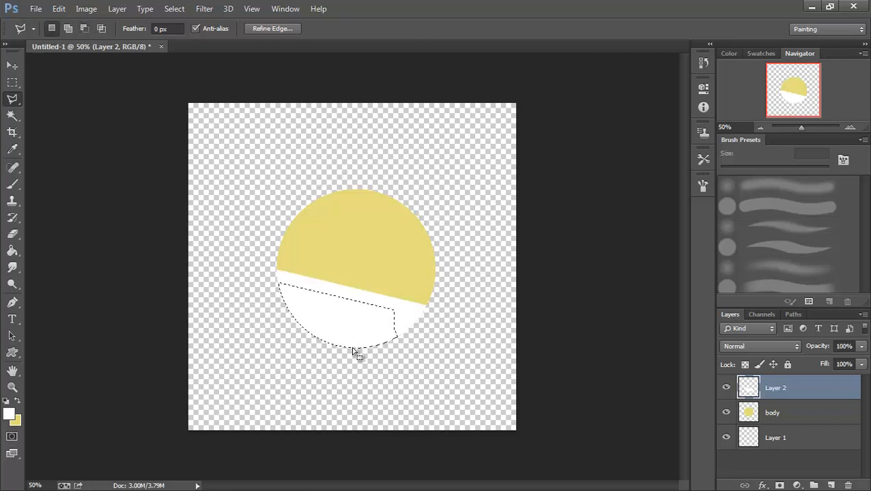
- Fill the remaining selection inside the white segment with black (000000) and deselect
{"action": "left_click", "coordinate": [12, 417]}
{"action": "left_click_drag", "start_coordinate": [515, 320], "coordinate": [452, 471]}
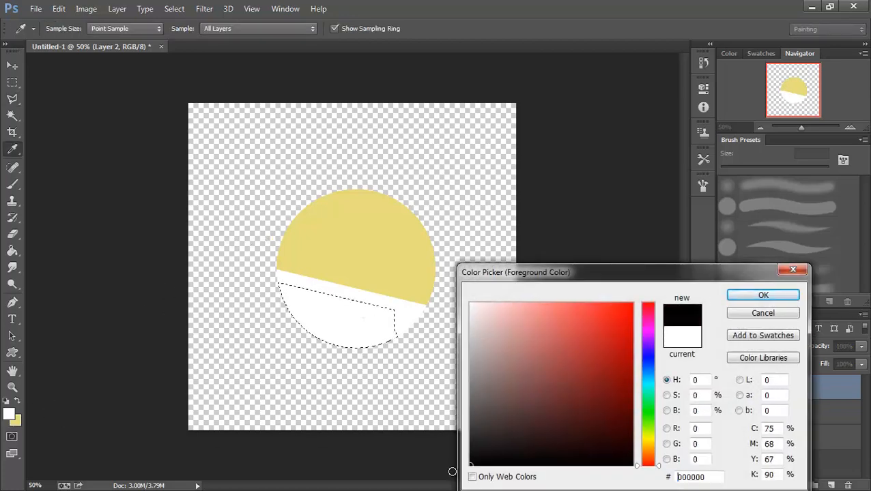
{"action": "left_click", "coordinate": [745, 295]}
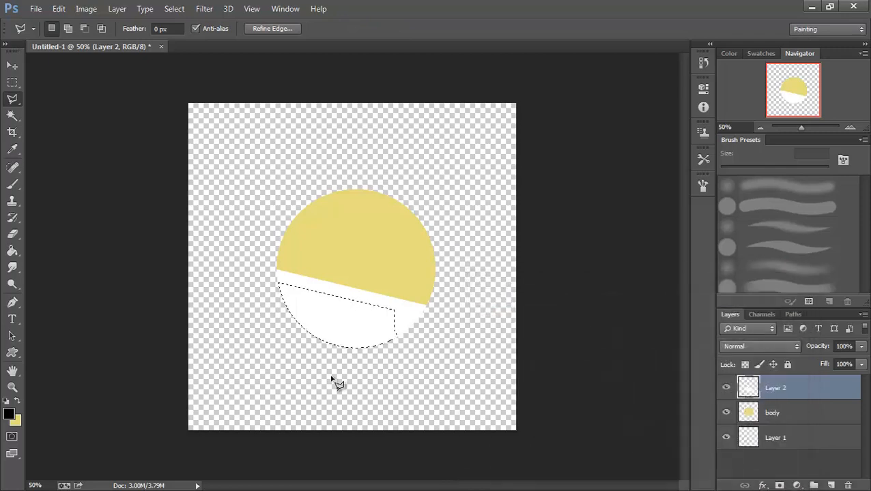
{"action": "left_click", "coordinate": [13, 251]}
{"action": "left_click", "coordinate": [346, 330]}
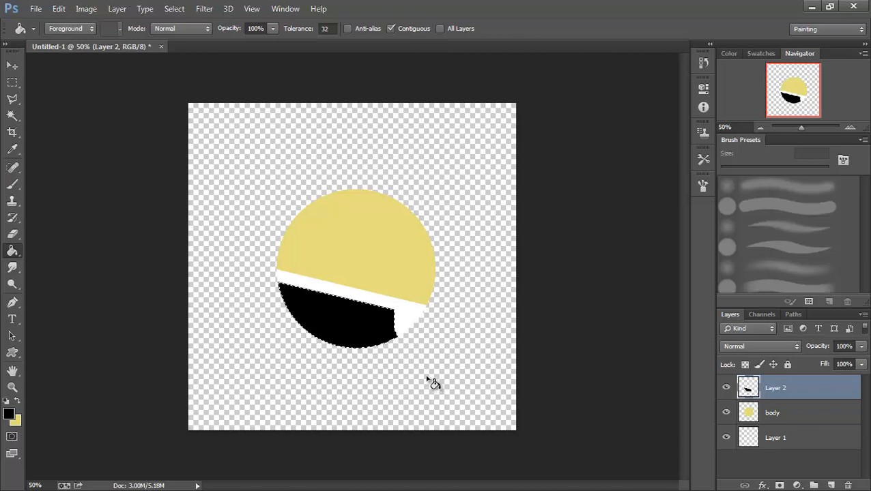
{"action": "key", "text": "ctrl+d"}
- Paint a black dot near the right tip of the white section on Layer 2 with a 30 px brush
{"action": "left_click", "coordinate": [13, 184]}
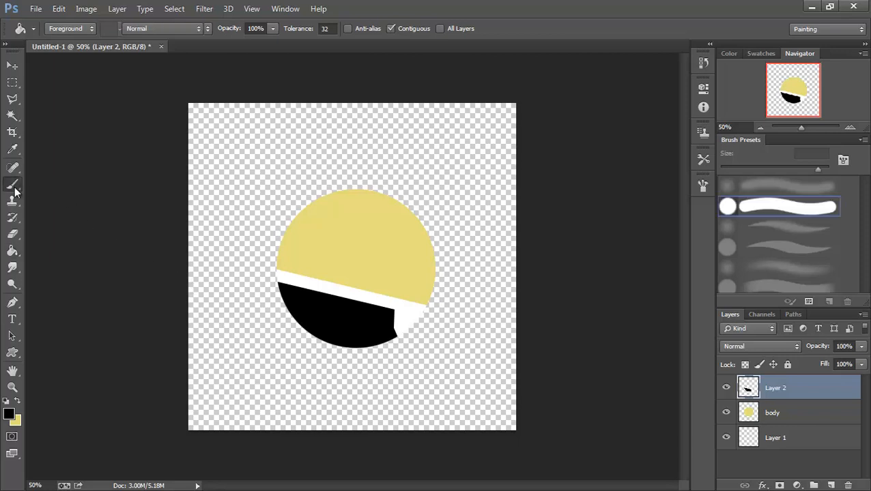
{"action": "key", "text": "bracketleft"}
{"action": "key", "text": "bracketleft"}
{"action": "key", "text": "bracketleft"}
{"action": "key", "text": "bracketleft"}
{"action": "key", "text": "bracketleft"}
{"action": "key", "text": "bracketleft"}
{"action": "key", "text": "bracketleft"}
{"action": "key", "text": "bracketleft"}
{"action": "key", "text": "bracketleft"}
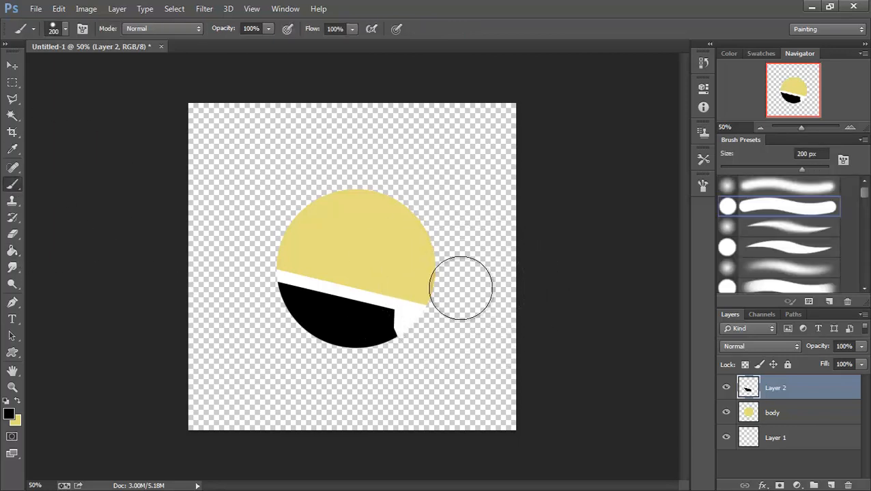
{"action": "key", "text": "bracketleft"}
{"action": "key", "text": "bracketleft"}
{"action": "key", "text": "bracketleft"}
{"action": "key", "text": "bracketleft"}
{"action": "key", "text": "bracketleft"}
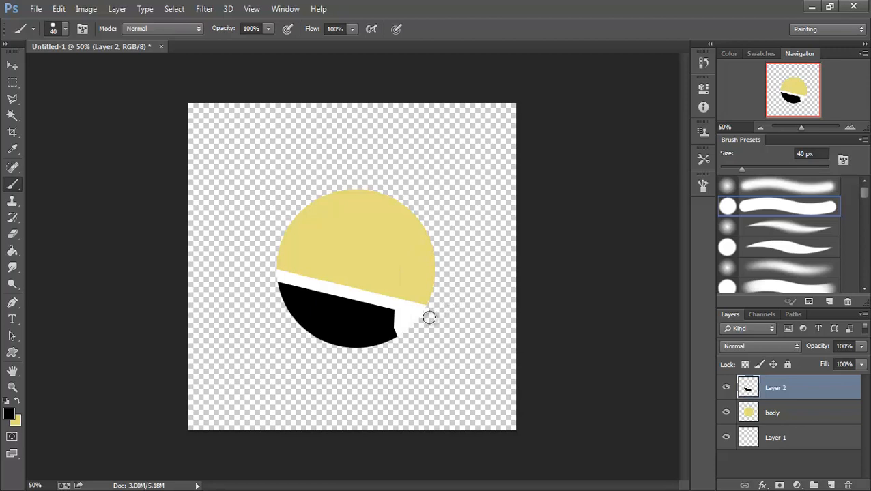
{"action": "key", "text": "bracketleft"}
{"action": "key", "text": "bracketleft"}
{"action": "left_click", "coordinate": [417, 315]}
- Outline a small triangle beside the black dot with the Polygonal Lasso, fill it black, deselect, and merge Layer 2 into body
{"action": "left_click", "coordinate": [14, 100]}
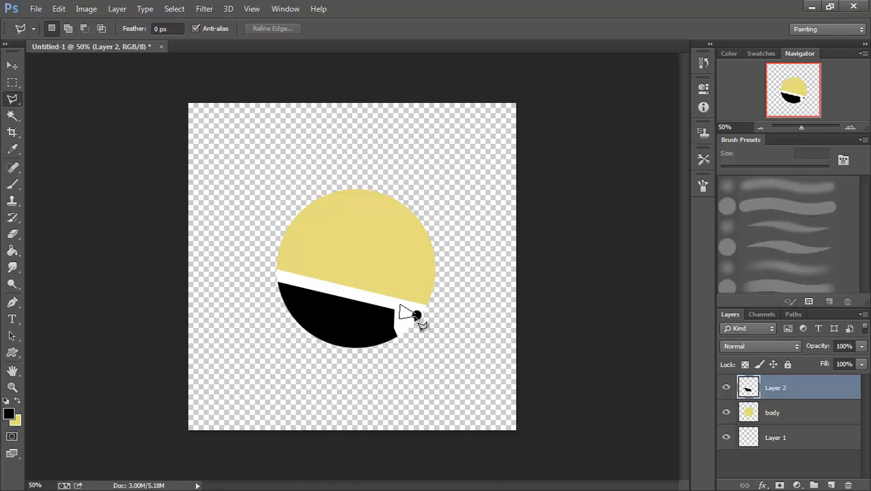
{"action": "left_click", "coordinate": [414, 316]}
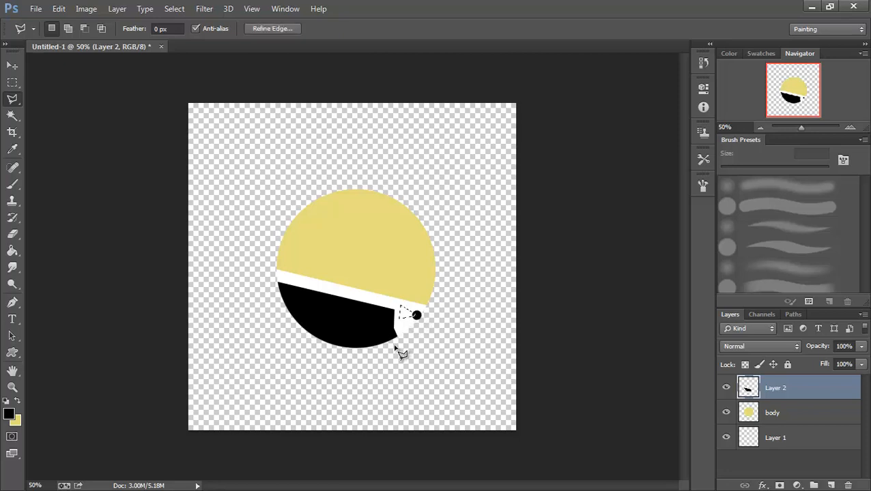
{"action": "left_click", "coordinate": [13, 252]}
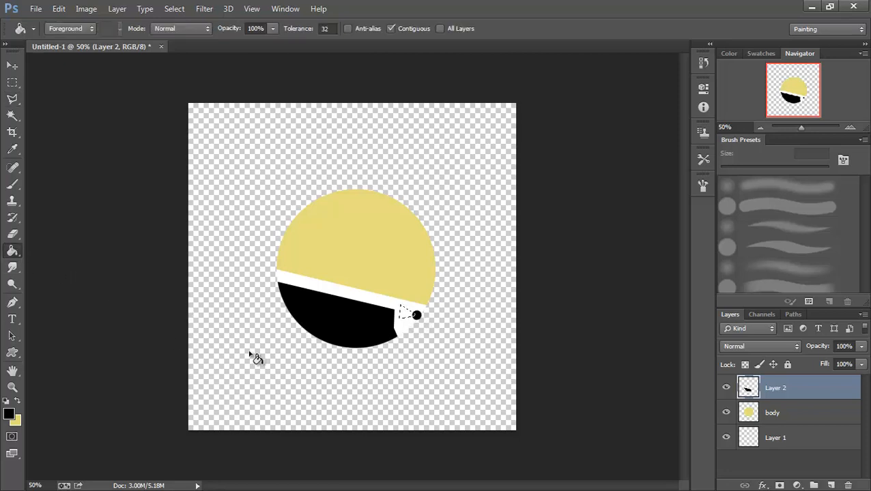
{"action": "left_click", "coordinate": [413, 317]}
{"action": "key", "text": "ctrl+d"}
{"action": "key", "text": "ctrl+e"}
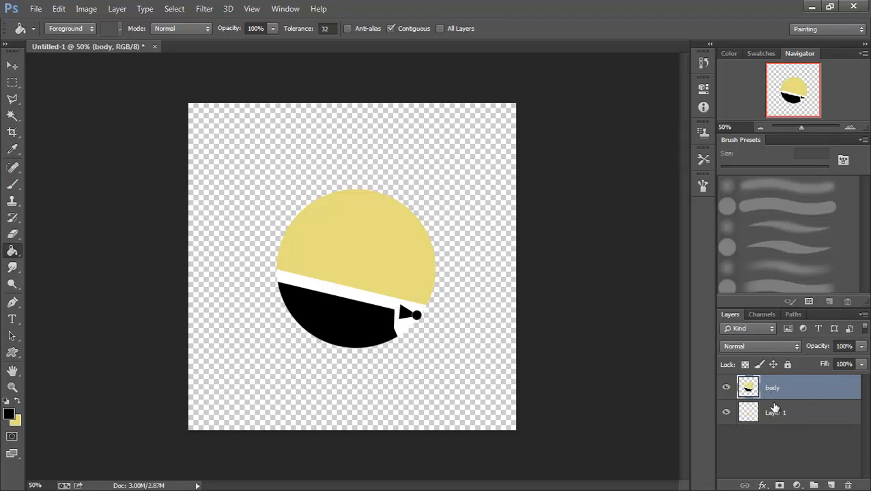
- Try to lighten the upper part of the yellow body with the Dodge tool using a 175 px brush
{"action": "left_click", "coordinate": [13, 286]}
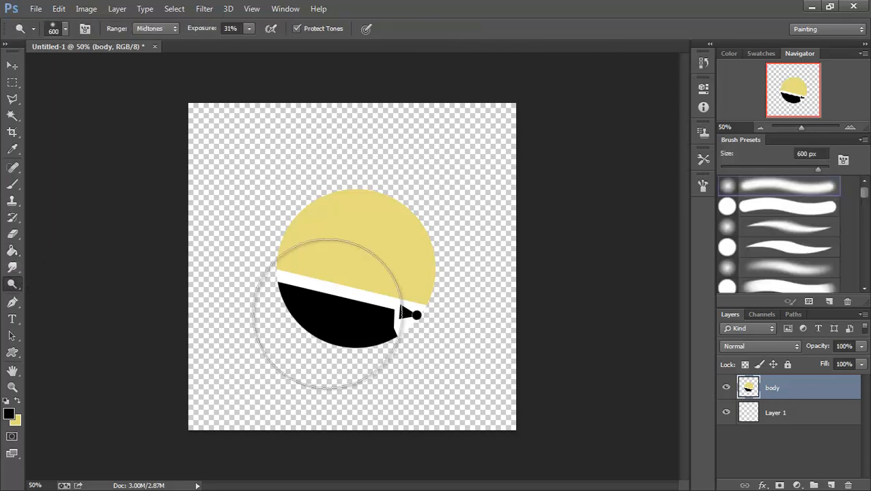
{"action": "key", "text": "bracketleft"}
{"action": "key", "text": "bracketleft"}
{"action": "key", "text": "bracketleft"}
{"action": "key", "text": "bracketleft"}
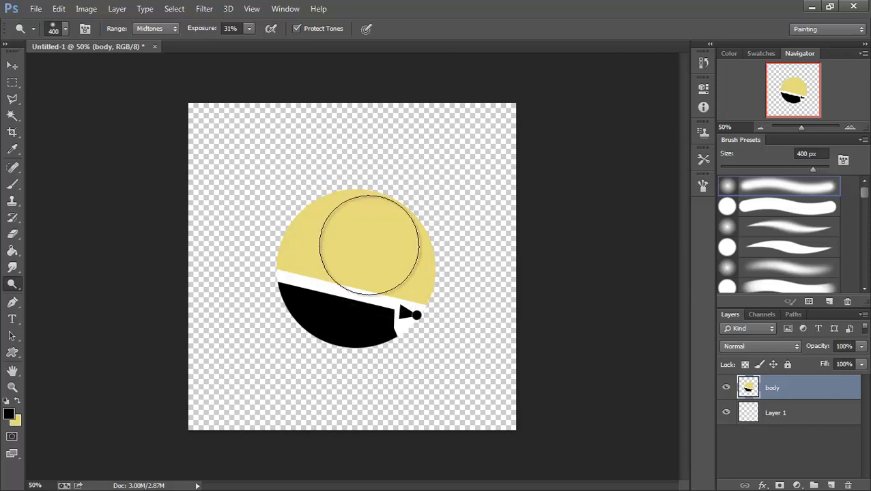
{"action": "key", "text": "bracketleft"}
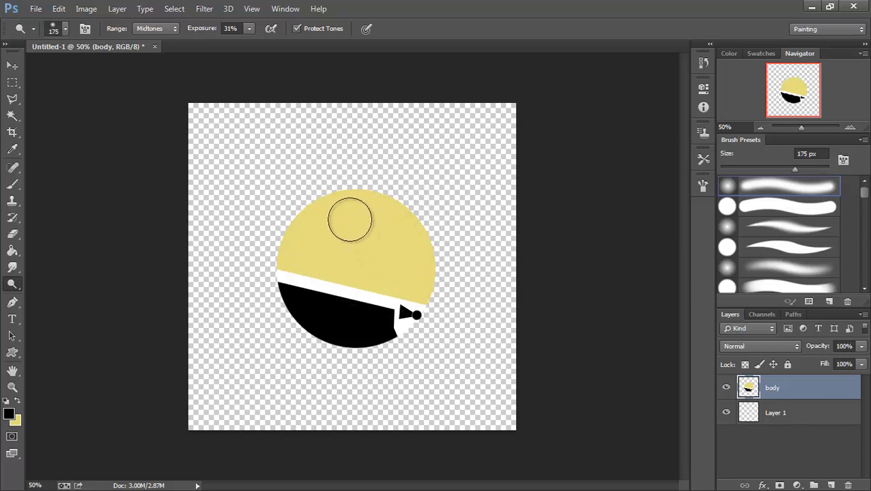
{"action": "mouse_move", "coordinate": [356, 219]}
{"action": "left_mouse_down"}
{"action": "mouse_move", "coordinate": [323, 223]}
{"action": "mouse_move", "coordinate": [299, 251]}
{"action": "mouse_move", "coordinate": [363, 219]}
{"action": "mouse_move", "coordinate": [323, 232]}
{"action": "mouse_move", "coordinate": [309, 259]}
{"action": "mouse_move", "coordinate": [365, 216]}
{"action": "mouse_move", "coordinate": [328, 224]}
{"action": "mouse_move", "coordinate": [312, 254]}
{"action": "mouse_move", "coordinate": [368, 233]}
{"action": "mouse_move", "coordinate": [366, 225]}
{"action": "mouse_move", "coordinate": [321, 239]}
{"action": "mouse_move", "coordinate": [305, 262]}
{"action": "left_mouse_up"}
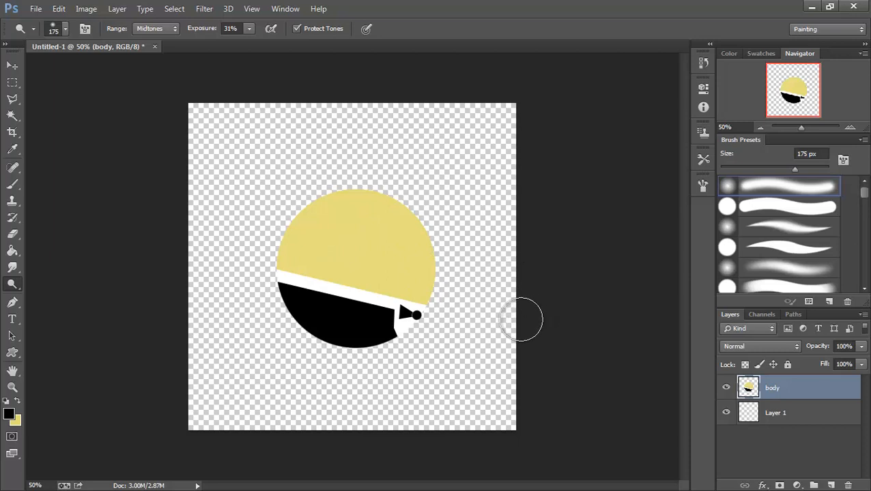
- Add a new layer above body and set the brush's foreground color to dark brown (754b09)
{"action": "left_click", "coordinate": [831, 484]}
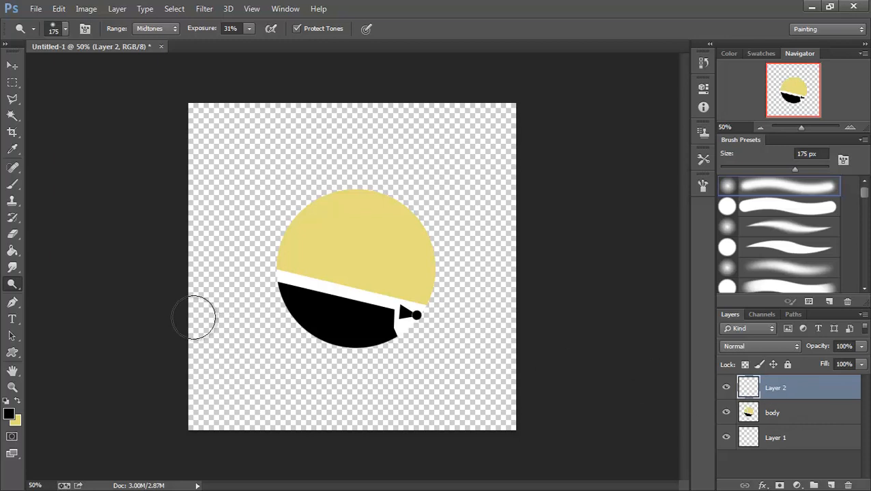
{"action": "left_click", "coordinate": [12, 183]}
{"action": "left_click", "coordinate": [10, 414]}
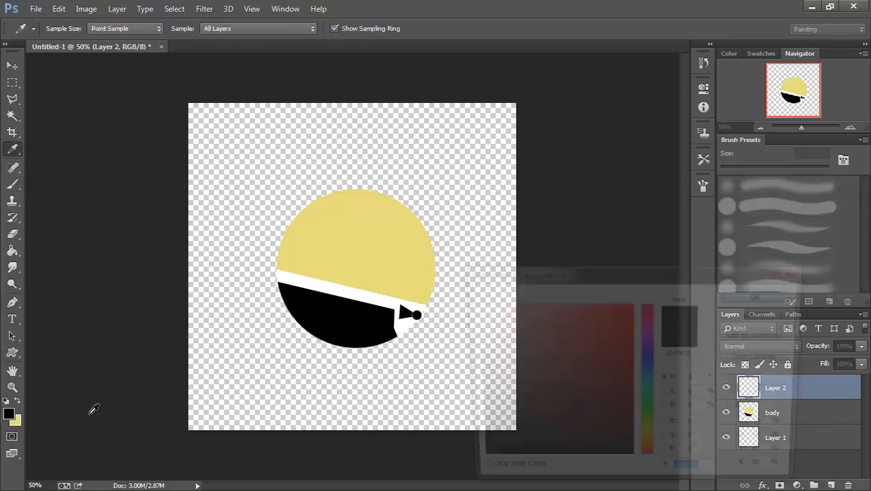
{"action": "left_click", "coordinate": [650, 450]}
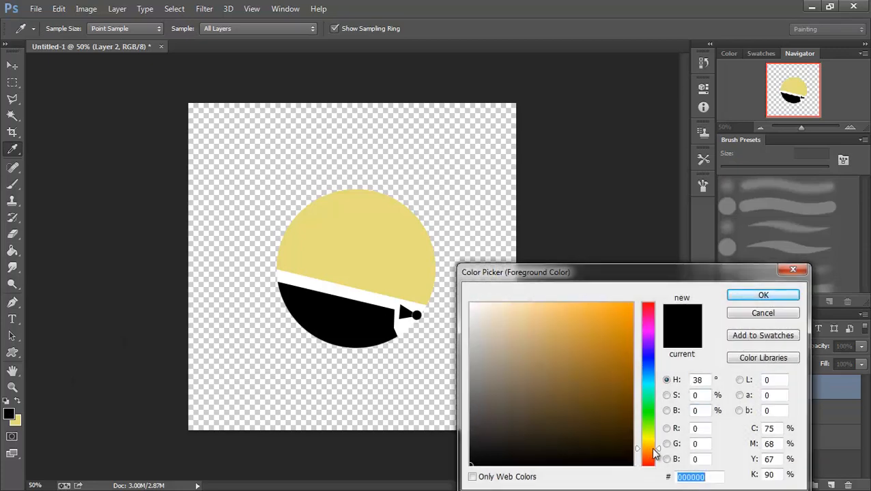
{"action": "left_click_drag", "start_coordinate": [652, 454], "coordinate": [652, 455]}
{"action": "left_click", "coordinate": [612, 383]}
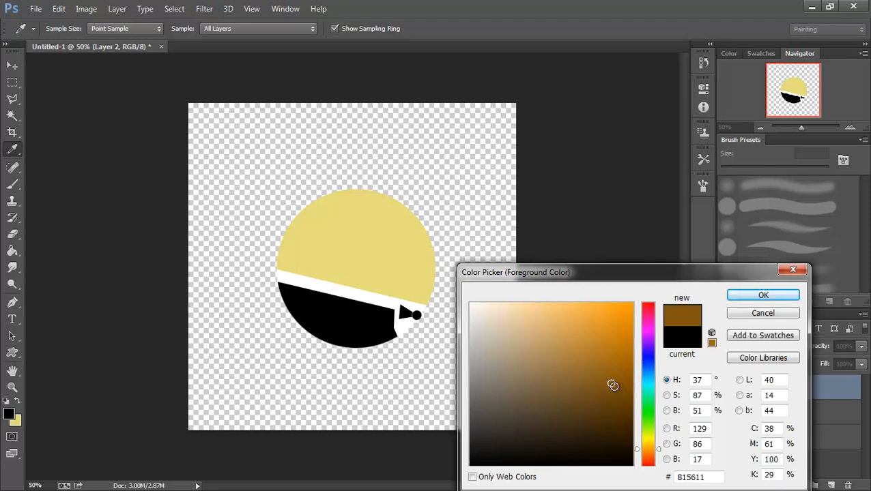
{"action": "left_click", "coordinate": [615, 386]}
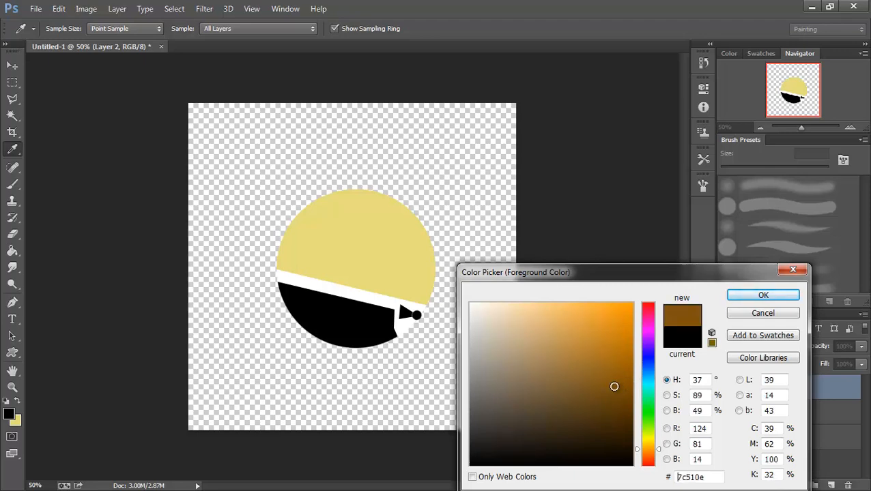
{"action": "left_click", "coordinate": [617, 390]}
{"action": "left_click", "coordinate": [770, 300]}
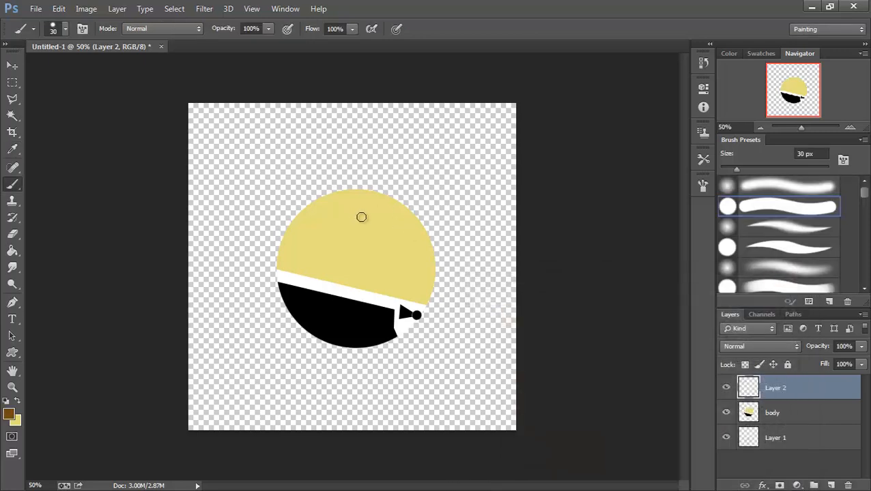
- Select the body layer's outline and paint round brown patches inside it along the upper-left edge on Layer 2, using a 175 px brush
{"action": "key", "text": "bracketright"}
{"action": "key", "text": "bracketright"}
{"action": "key", "text": "bracketright"}
{"action": "key", "text": "bracketright"}
{"action": "key", "text": "bracketright"}
{"action": "key", "text": "bracketright"}
{"action": "key", "text": "bracketright"}
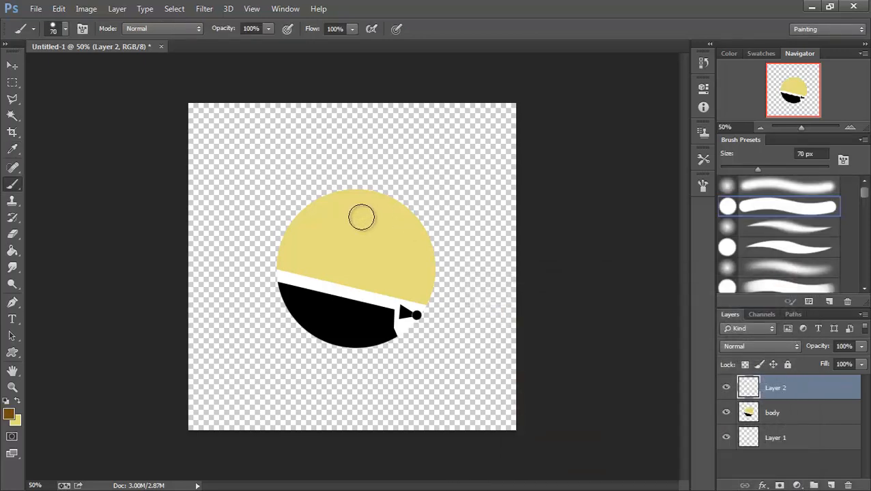
{"action": "key", "text": "bracketright"}
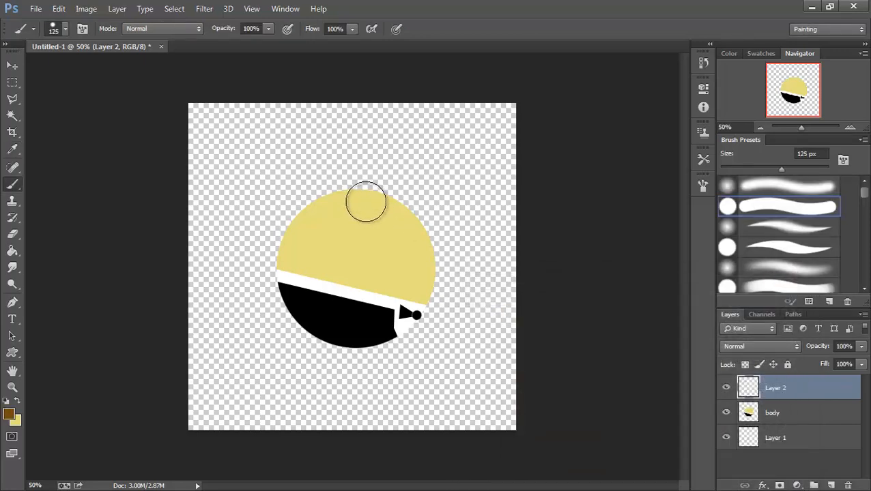
{"action": "left_click", "coordinate": [749, 413], "text": "ctrl"}
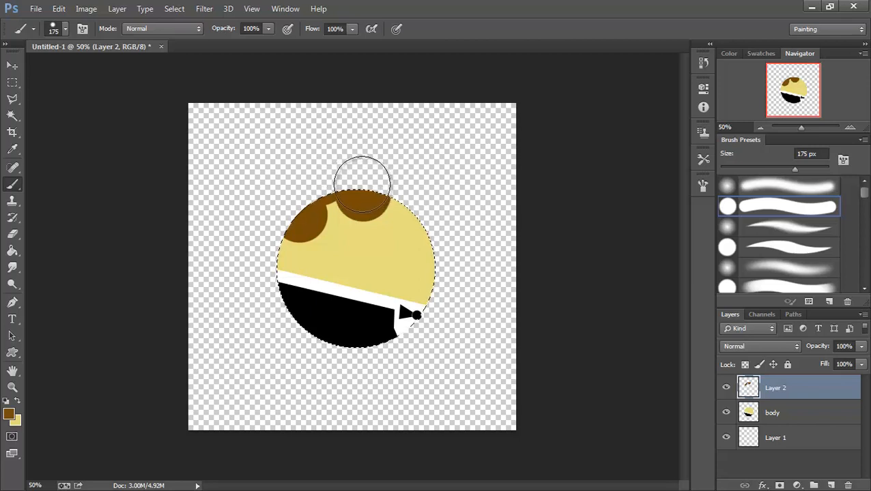
- Round off the gap between the two brown patches with a 100 px brush and merge Layer 2 into body
{"action": "key", "text": "bracketleft"}
{"action": "key", "text": "bracketleft"}
{"action": "key", "text": "bracketleft"}
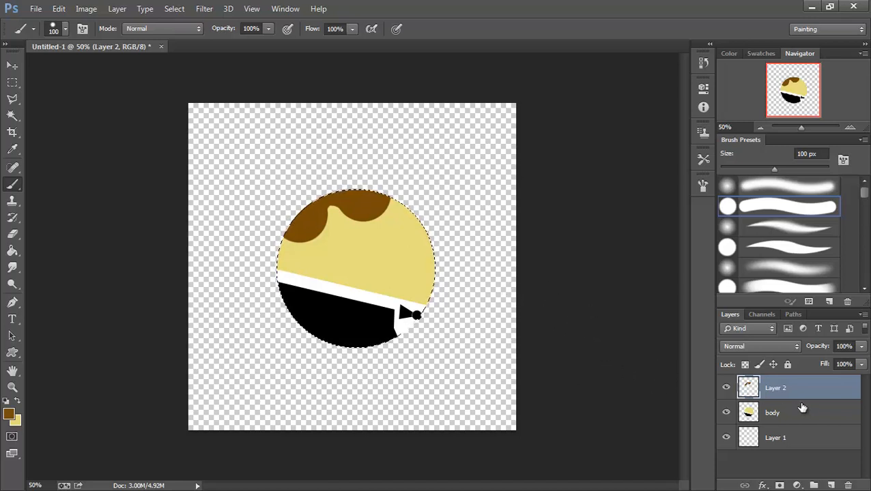
{"action": "key", "text": "ctrl+e"}
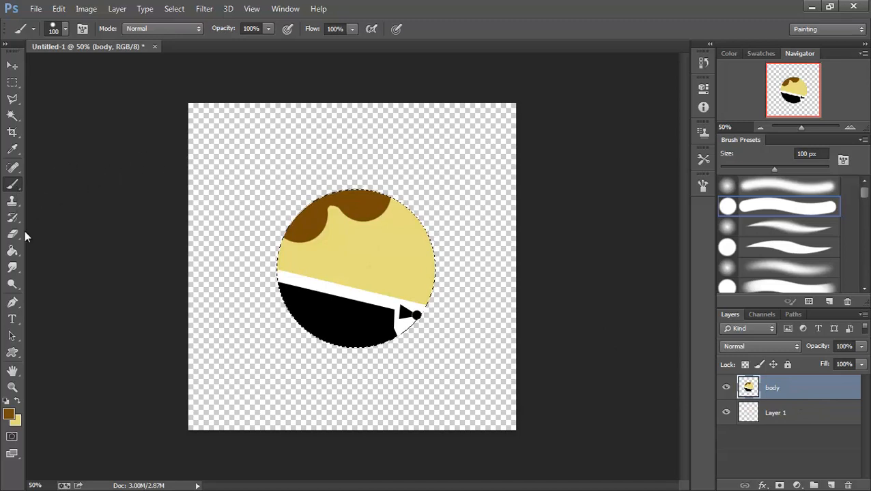
- Lighten the brown patches and adjacent yellow with Dodge, darken the yellow area's lower right with the Burn tool, and deselect
{"action": "left_click", "coordinate": [13, 285]}
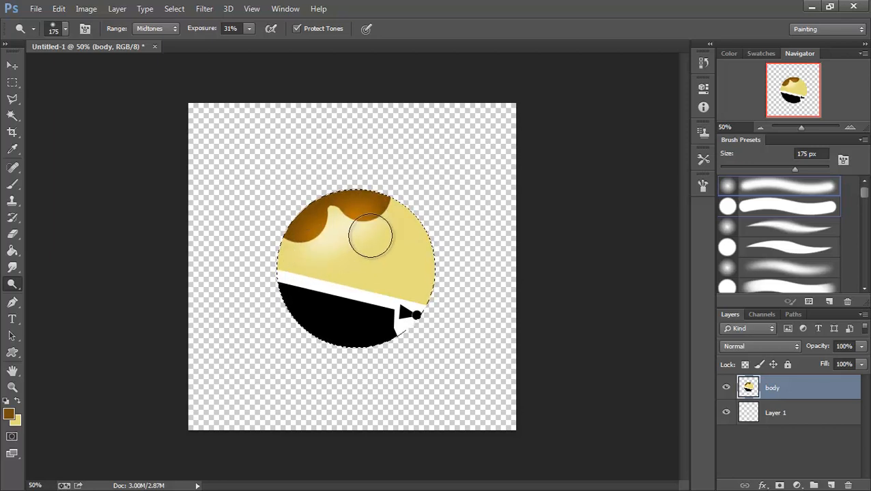
{"action": "left_click", "coordinate": [15, 290]}
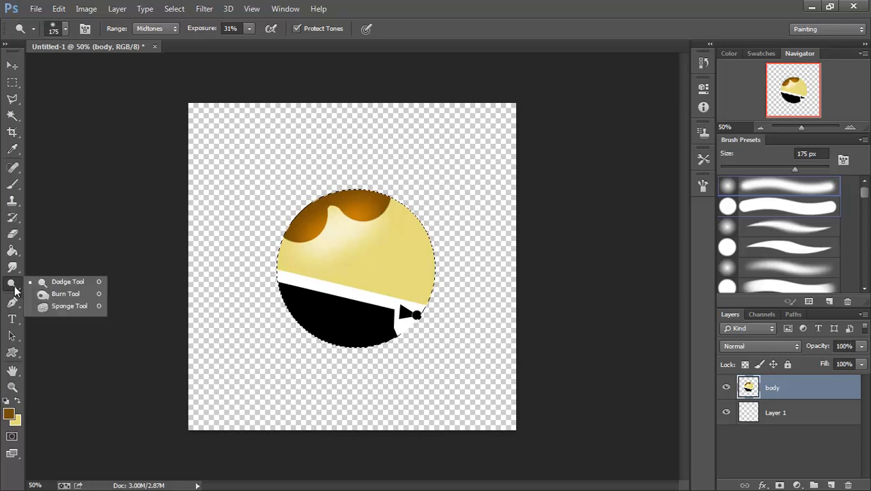
{"action": "left_click", "coordinate": [69, 294]}
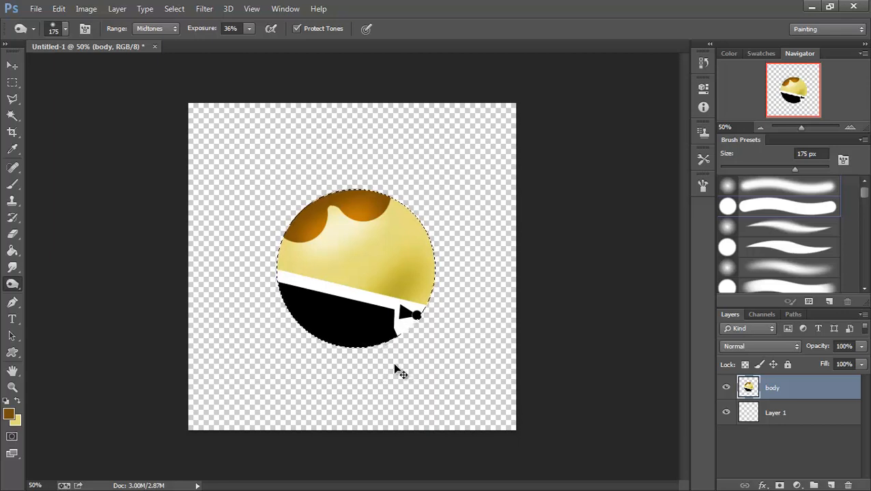
{"action": "key", "text": "ctrl+d"}
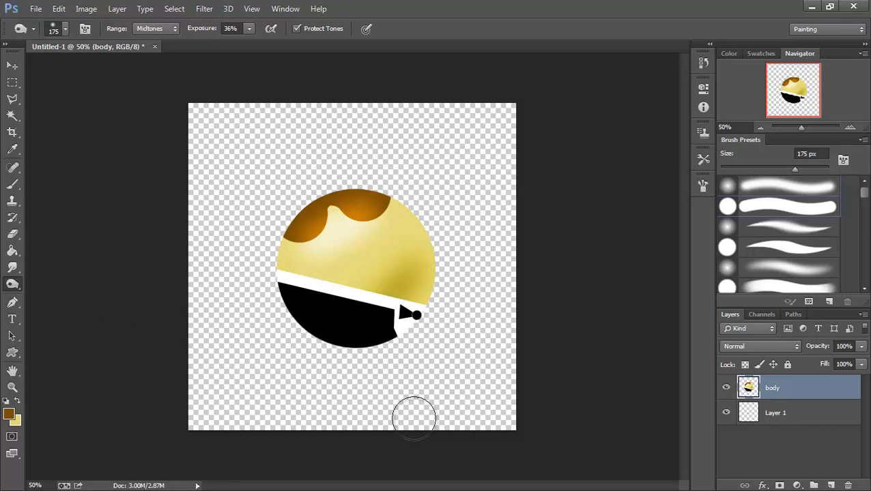
- Add a new layer above body and name it mouth
{"action": "left_click", "coordinate": [830, 485]}
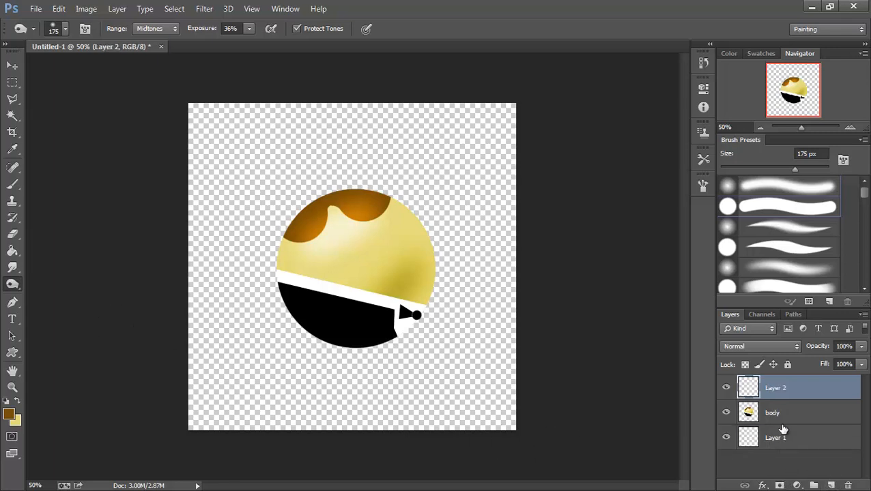
{"action": "double_click", "coordinate": [779, 391]}
{"action": "type", "text": "mouthg"}
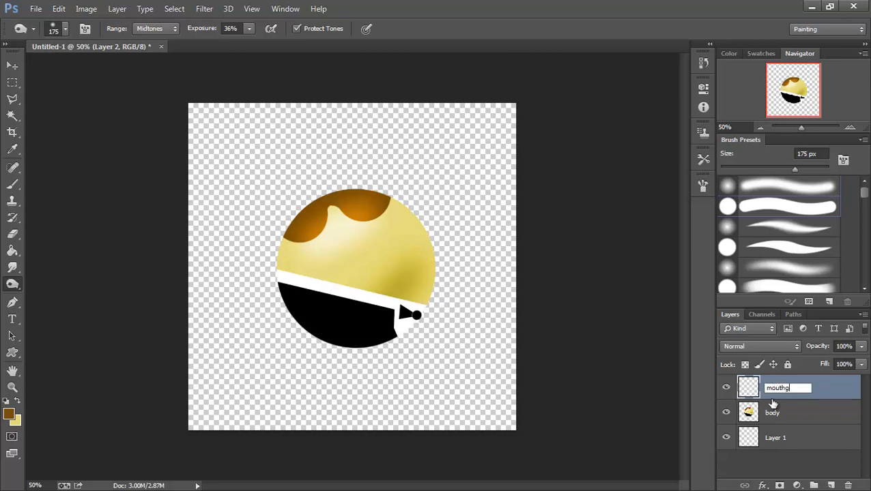
{"action": "key", "text": "BackSpace"}
{"action": "key", "text": "Return"}
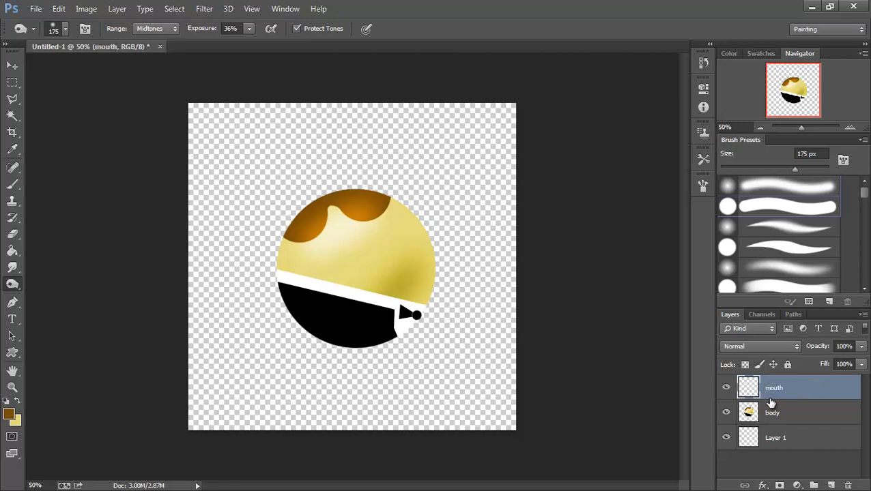
- Draw a flat, wide elliptical selection across the body's right edge, just above the white stripe, on the mouth layer
{"action": "left_click", "coordinate": [12, 83]}
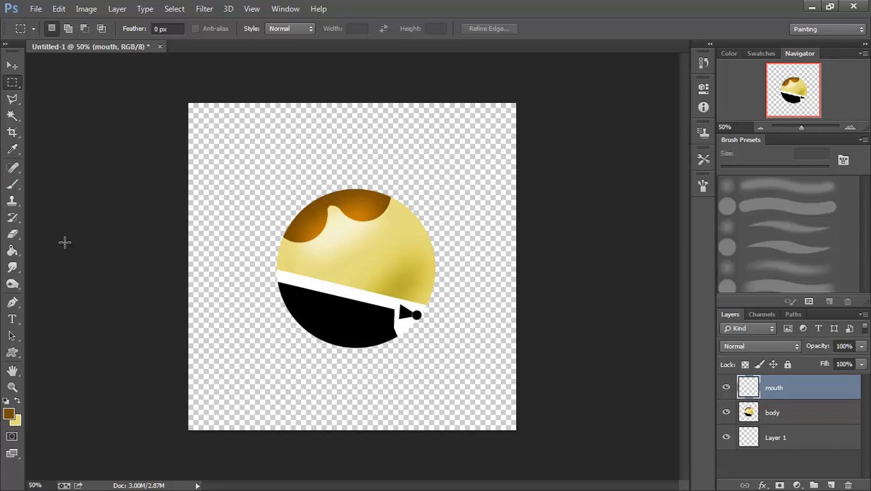
{"action": "right_click", "coordinate": [15, 83]}
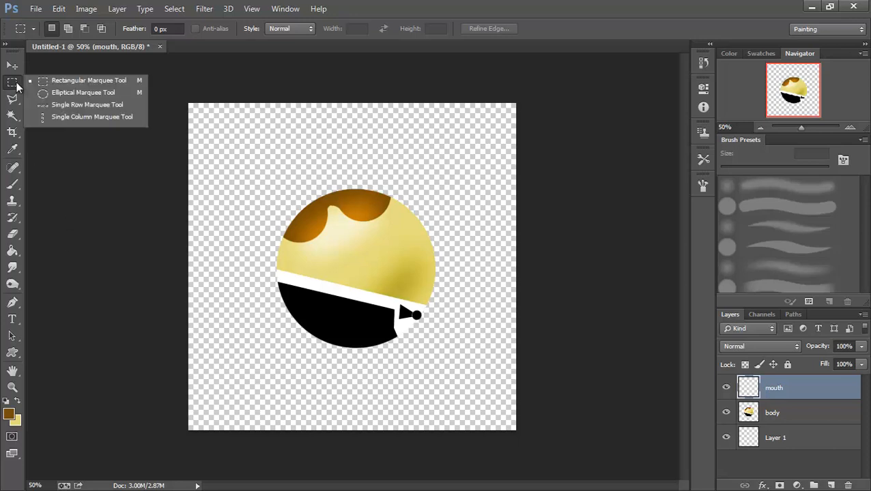
{"action": "left_click", "coordinate": [68, 96]}
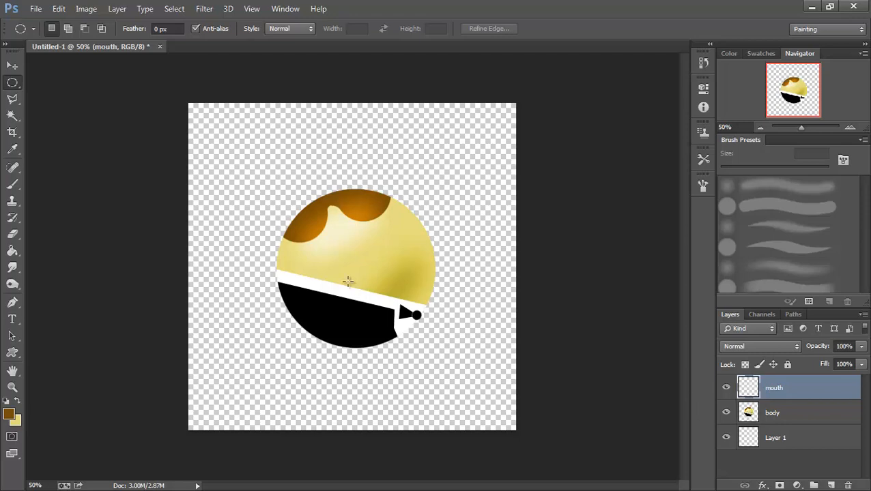
{"action": "left_click_drag", "start_coordinate": [390, 273], "coordinate": [464, 286]}
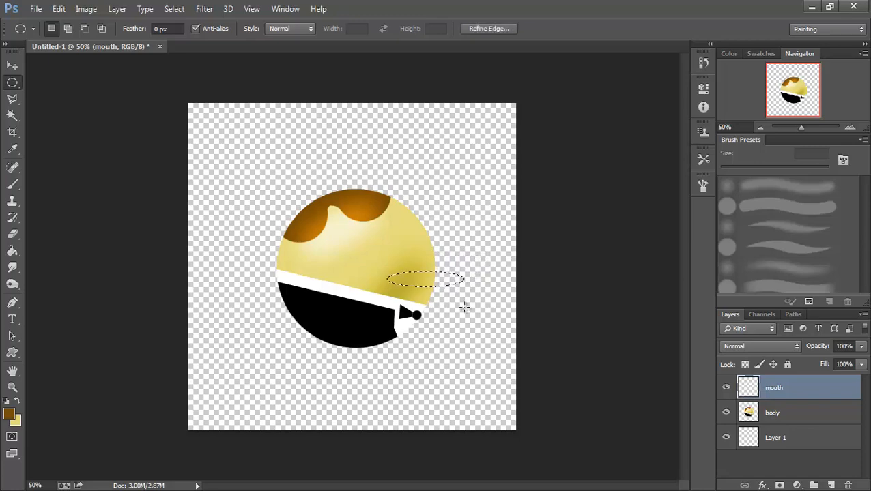
- Fill the elliptical selection on the mouth layer with bright red using the Paint Bucket, and deselect
{"action": "left_click", "coordinate": [10, 414]}
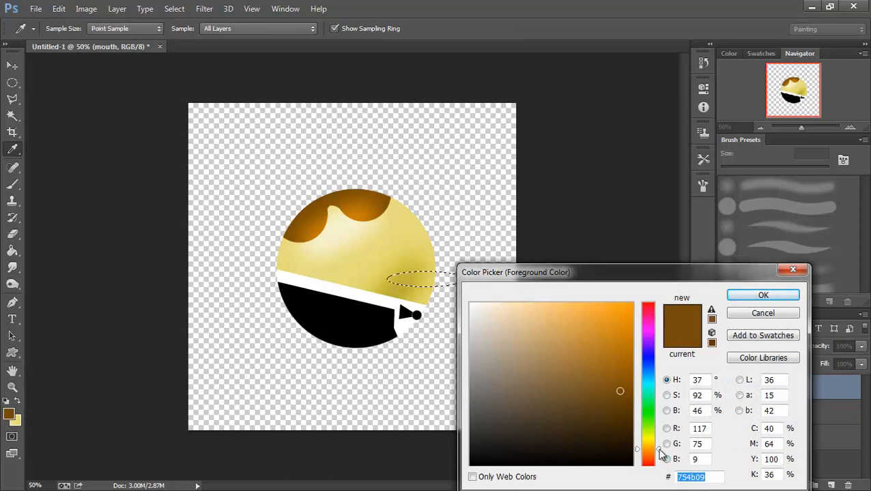
{"action": "left_click_drag", "start_coordinate": [658, 449], "coordinate": [654, 485]}
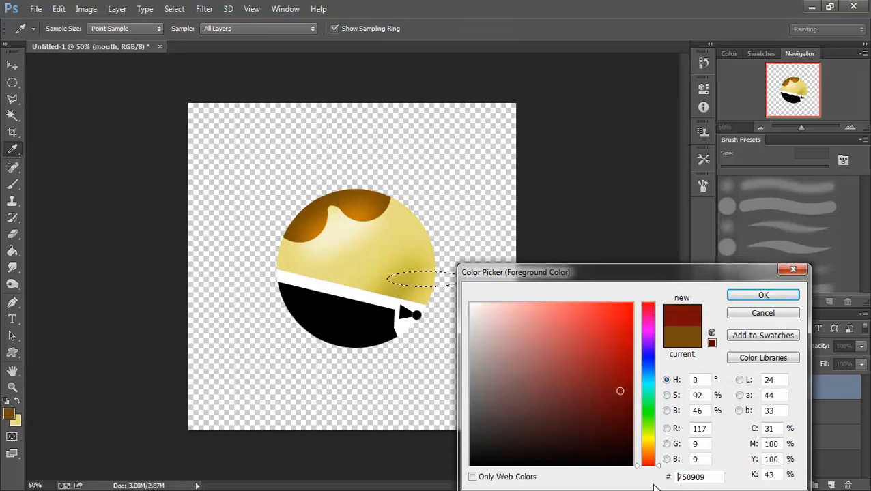
{"action": "left_click", "coordinate": [629, 312]}
{"action": "left_click", "coordinate": [759, 295]}
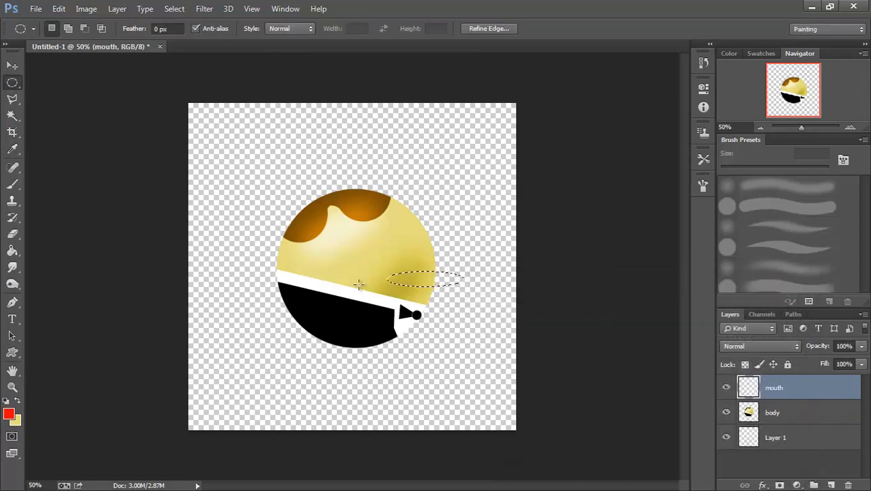
{"action": "key", "text": "g"}
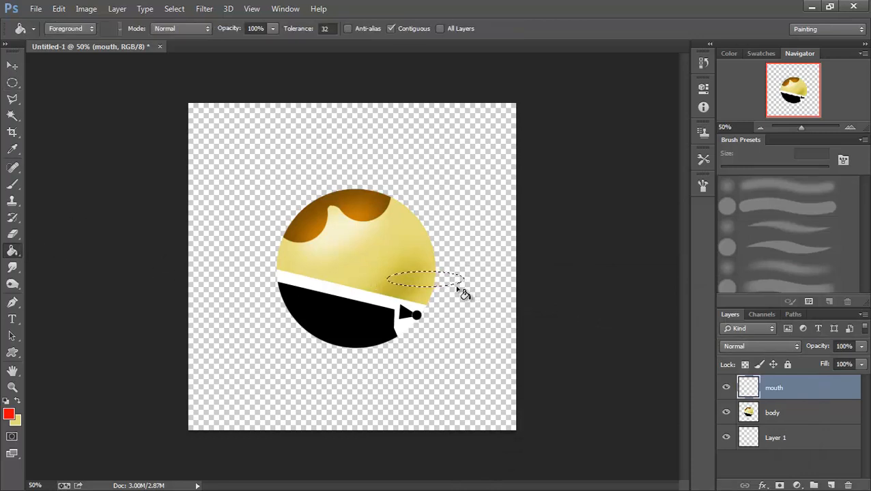
{"action": "left_click", "coordinate": [439, 286]}
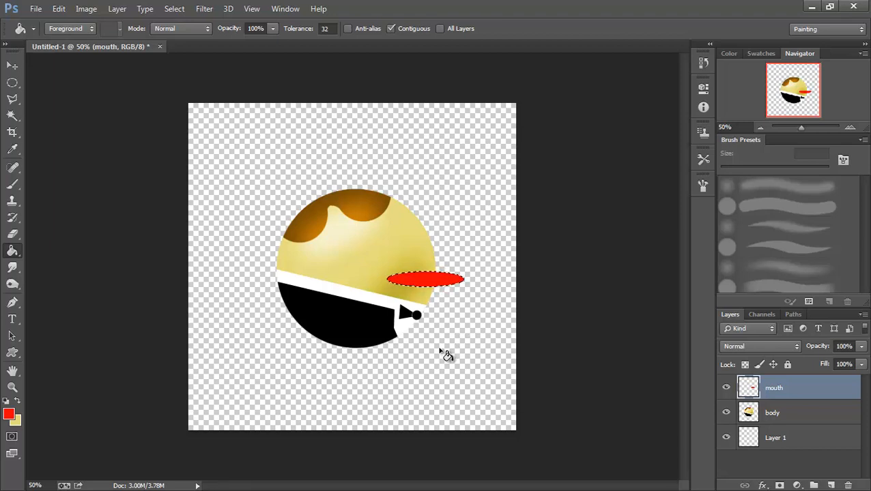
{"action": "key", "text": "ctrl+d"}
- Rotate the red mouth ellipse clockwise by about 10.5° and shift it slightly down and to the left
{"action": "left_click", "coordinate": [12, 66]}
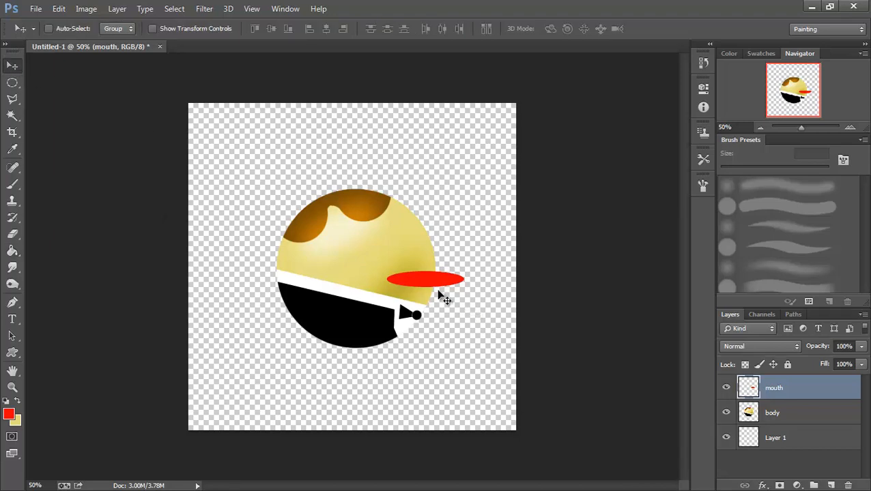
{"action": "key", "text": "ctrl+t"}
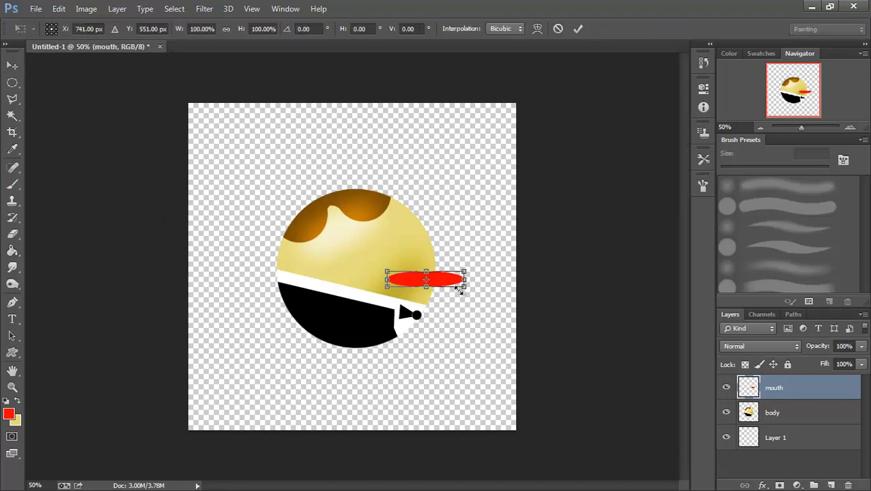
{"action": "left_click_drag", "start_coordinate": [469, 299], "coordinate": [432, 292]}
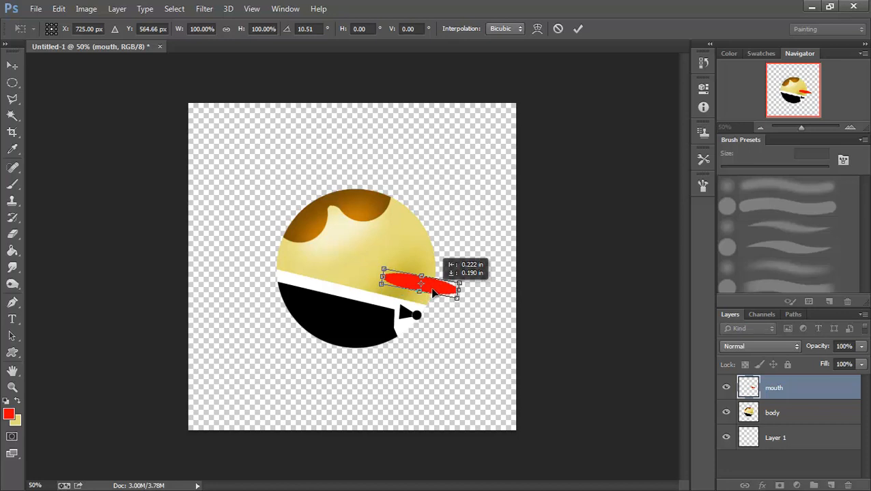
{"action": "key", "text": "Return"}
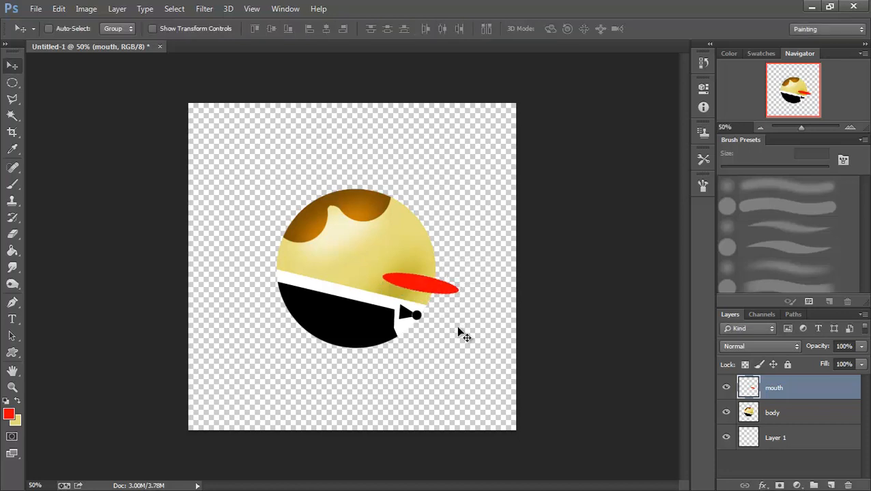
- Delete the part of the mouth that sticks out beyond the body's outline, using the inverted body selection, and deselect
{"action": "left_click", "coordinate": [750, 414], "text": "ctrl"}
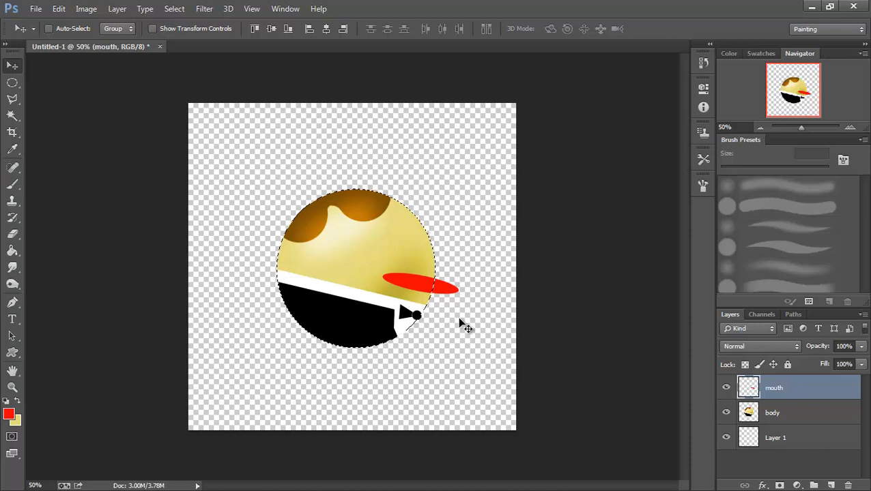
{"action": "key", "text": "ctrl+shift+i"}
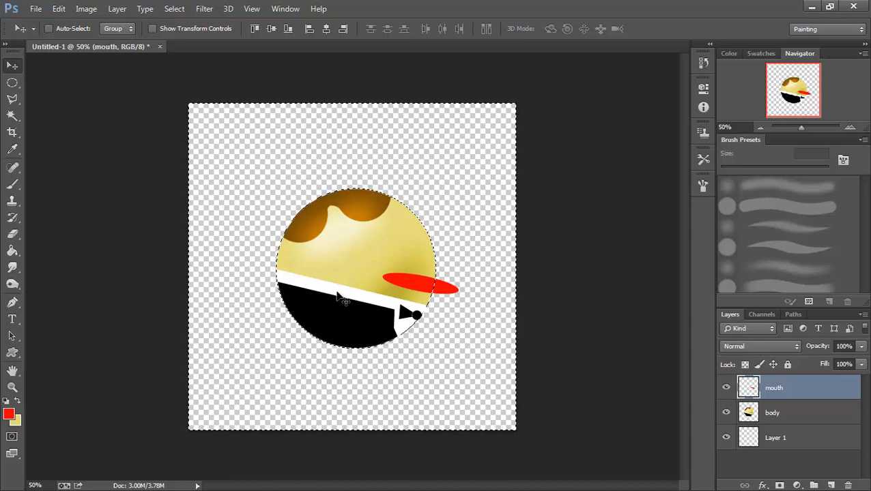
{"action": "key", "text": "Delete"}
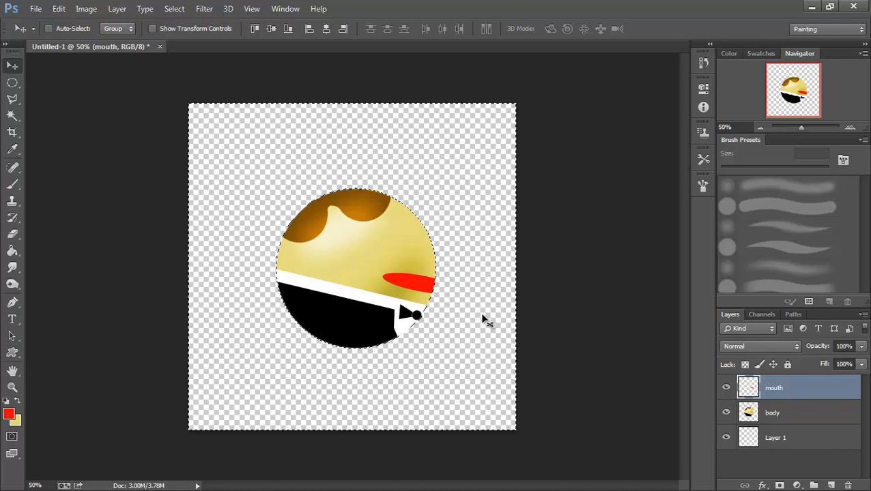
{"action": "key", "text": "ctrl+d"}
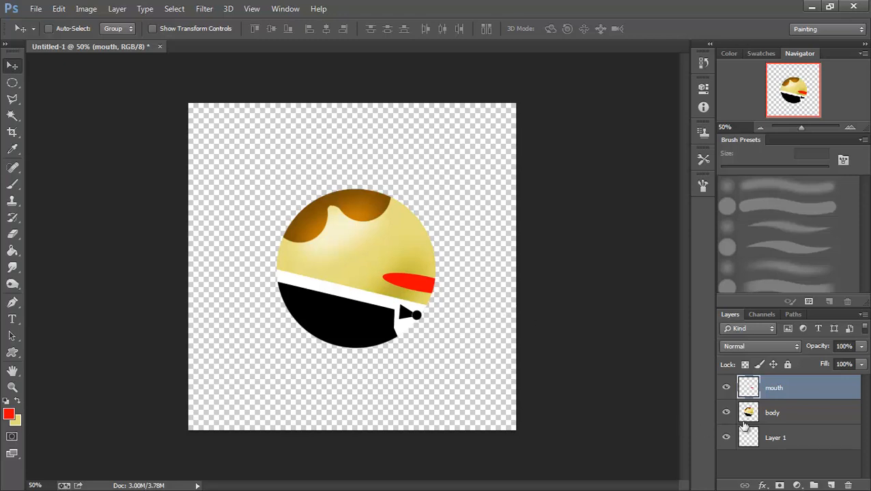
- Add a new layer above mouth and name it R eye black
{"action": "left_click", "coordinate": [832, 485]}
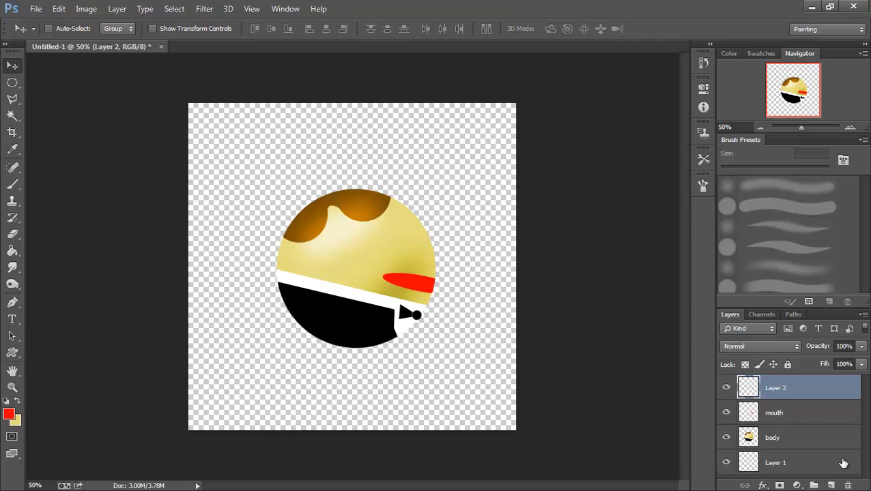
{"action": "double_click", "coordinate": [778, 388]}
{"action": "type", "text": "R"}
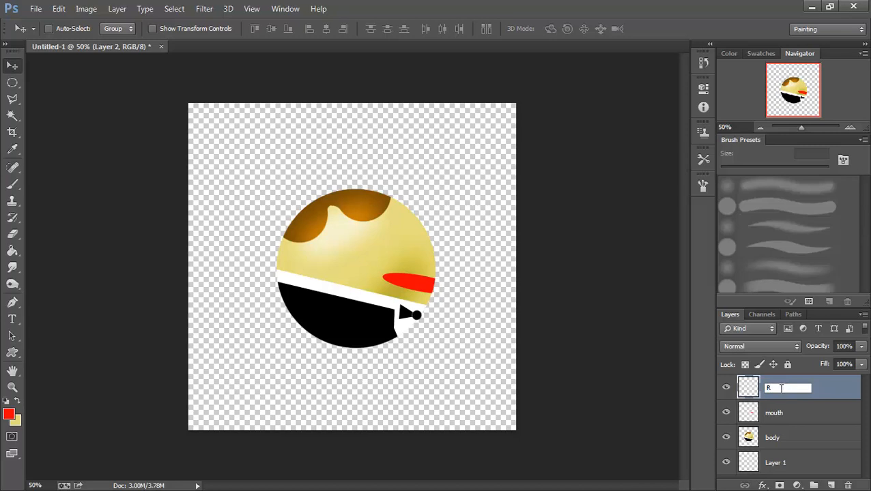
{"action": "type", "text": " eye black"}
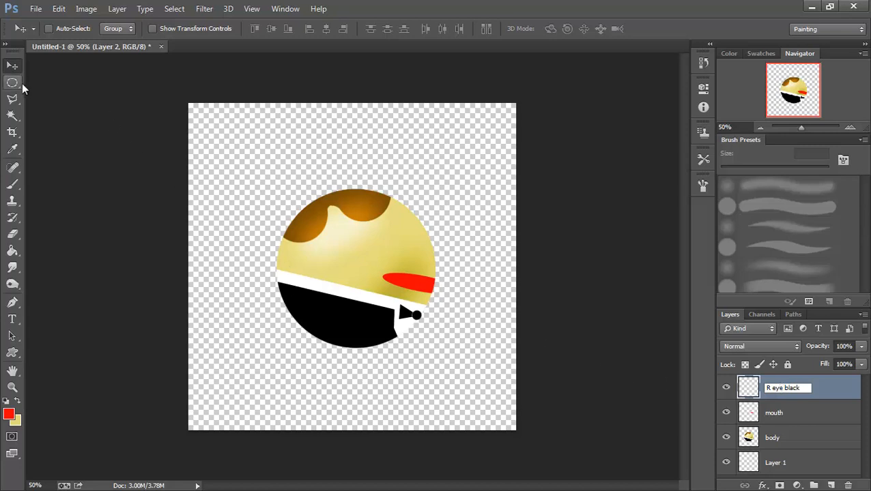
- Draw an upright elliptical selection above the mouth and fill it with black (#000000) on the R eye black layer
{"action": "left_click", "coordinate": [14, 83]}
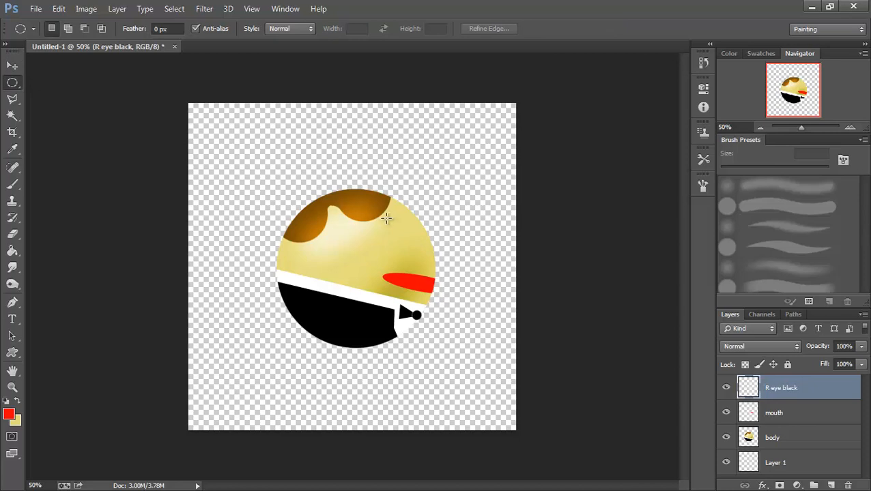
{"action": "left_click_drag", "start_coordinate": [402, 255], "coordinate": [414, 266]}
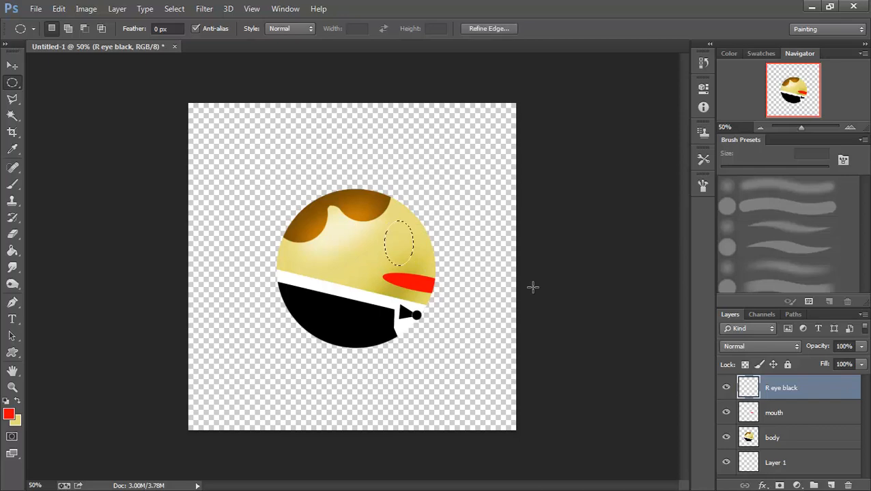
{"action": "left_click", "coordinate": [10, 413]}
{"action": "left_click", "coordinate": [473, 465]}
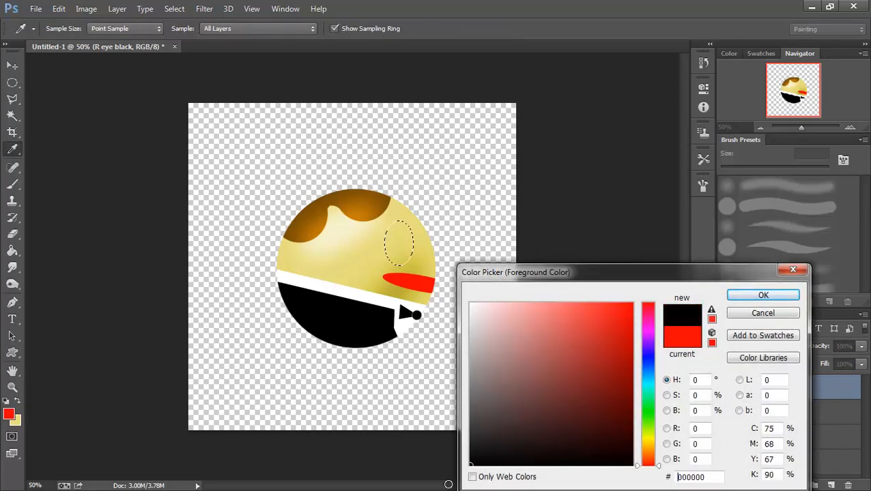
{"action": "left_click", "coordinate": [752, 296]}
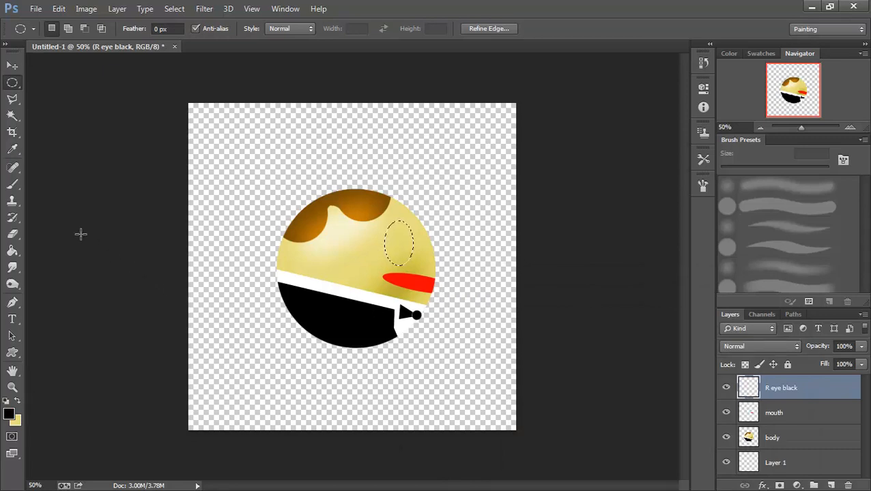
{"action": "left_click", "coordinate": [12, 251]}
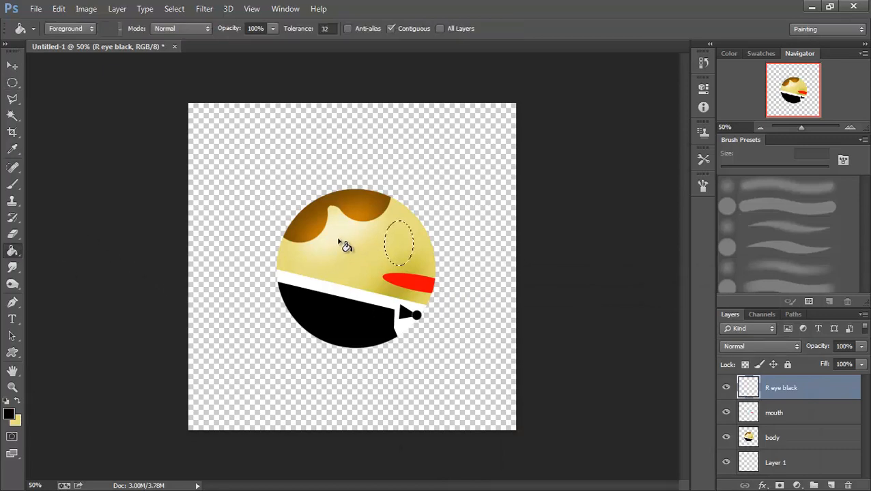
{"action": "left_click", "coordinate": [400, 246]}
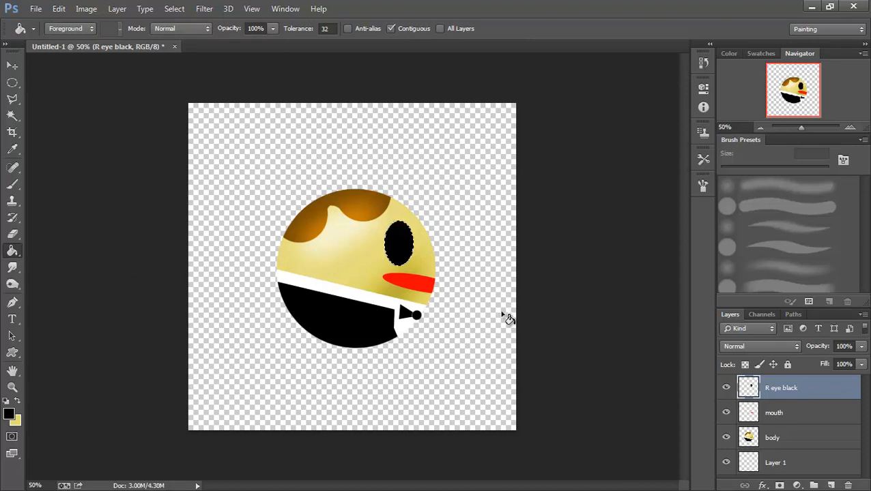
- Add a new layer above R eye black and name it R eye White
{"action": "left_click", "coordinate": [829, 485]}
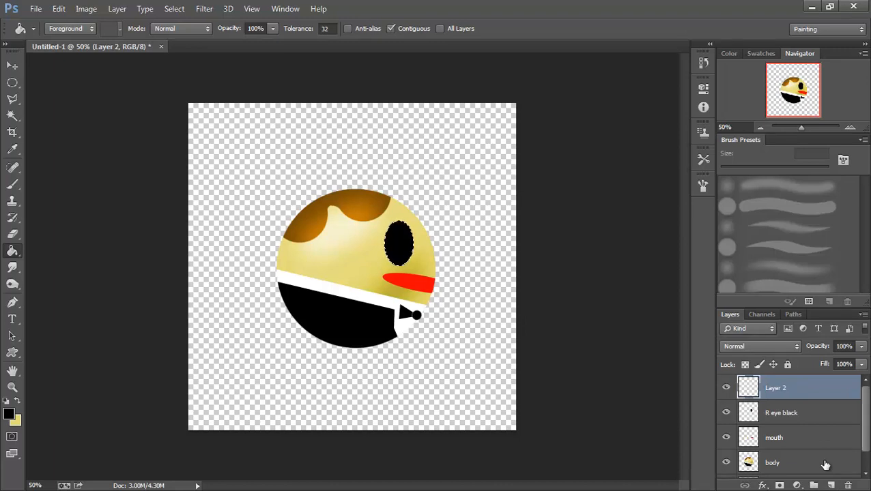
{"action": "key", "text": "y"}
{"action": "key", "text": "shift+y"}
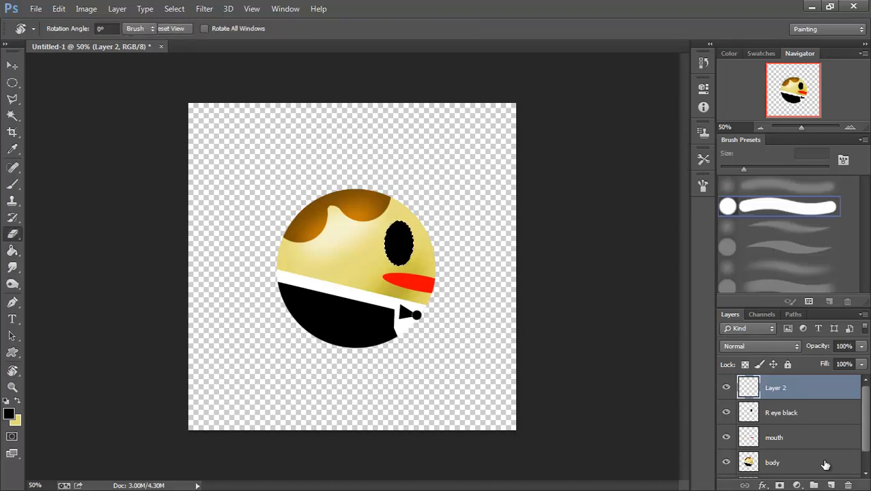
{"action": "key", "text": "w"}
{"action": "key", "text": "i"}
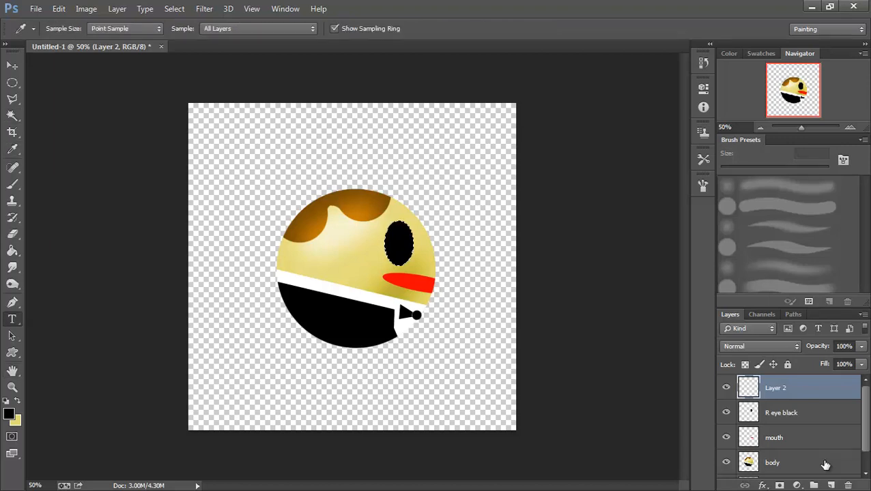
{"action": "key", "text": "e"}
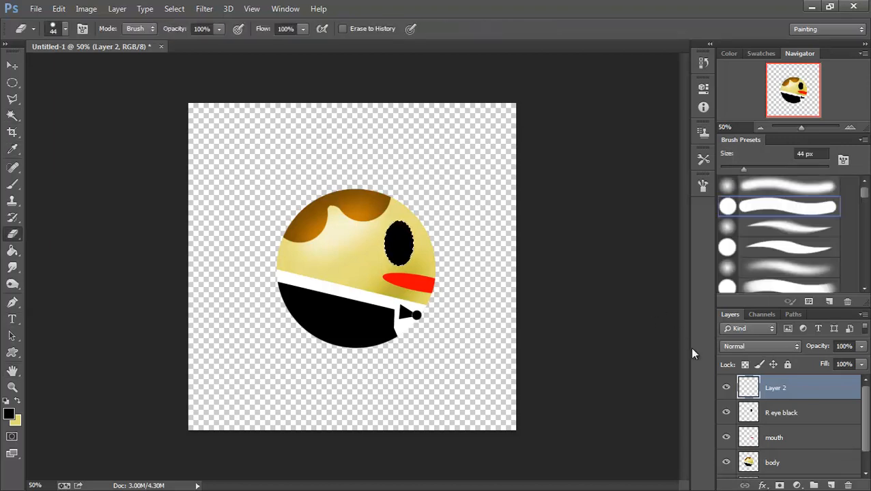
{"action": "double_click", "coordinate": [783, 389]}
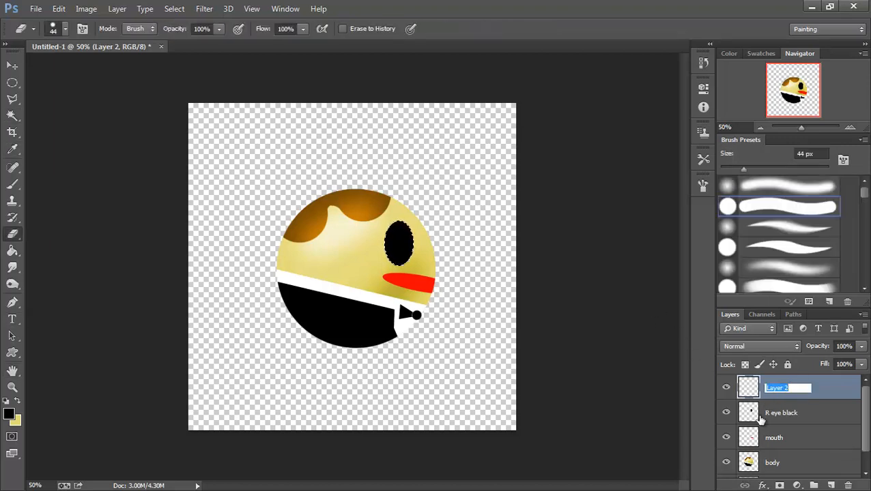
{"action": "type", "text": "R eye White"}
{"action": "key", "text": "Return"}
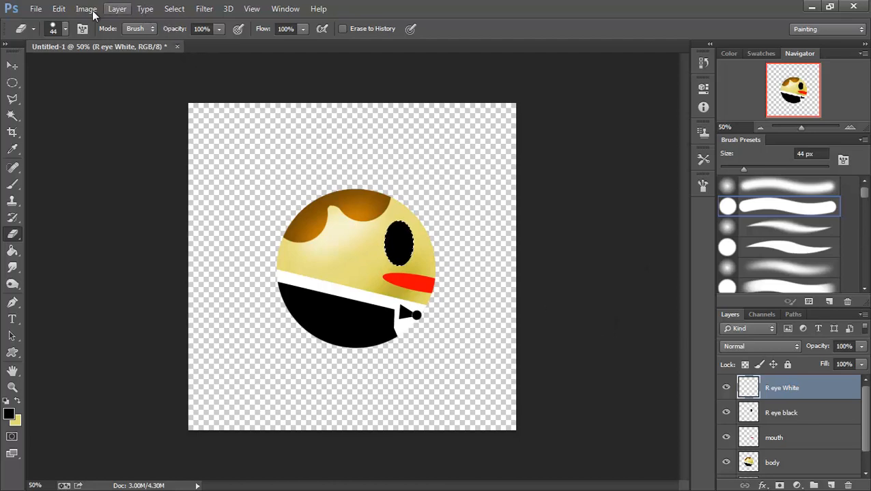
- Contract the elliptical eye selection by 15 pixels, twice in succession
{"action": "left_click", "coordinate": [173, 9]}
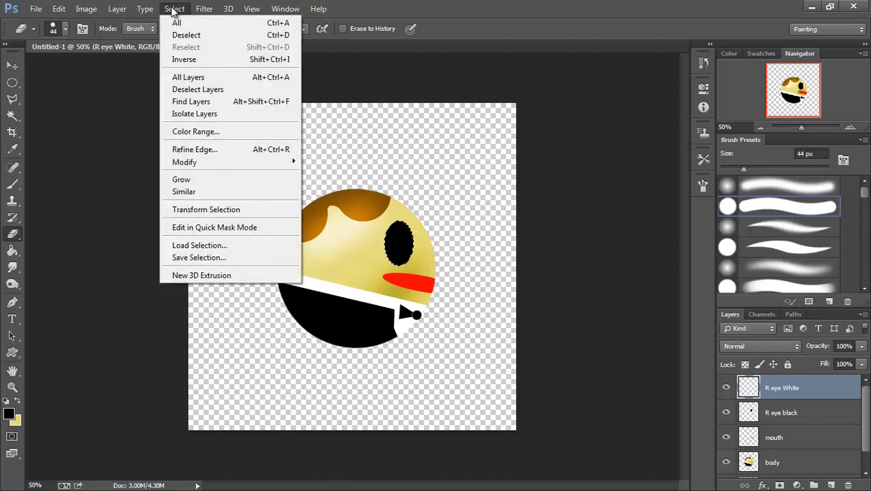
{"action": "mouse_move", "coordinate": [204, 161]}
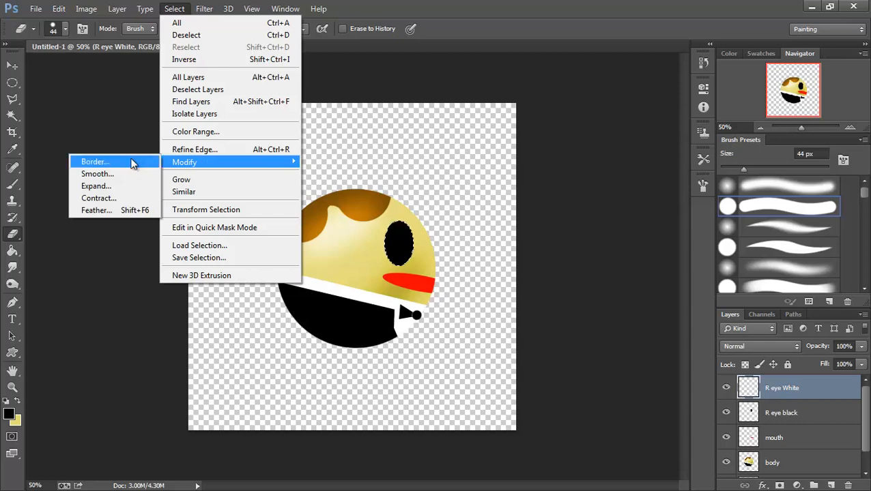
{"action": "left_click", "coordinate": [99, 197]}
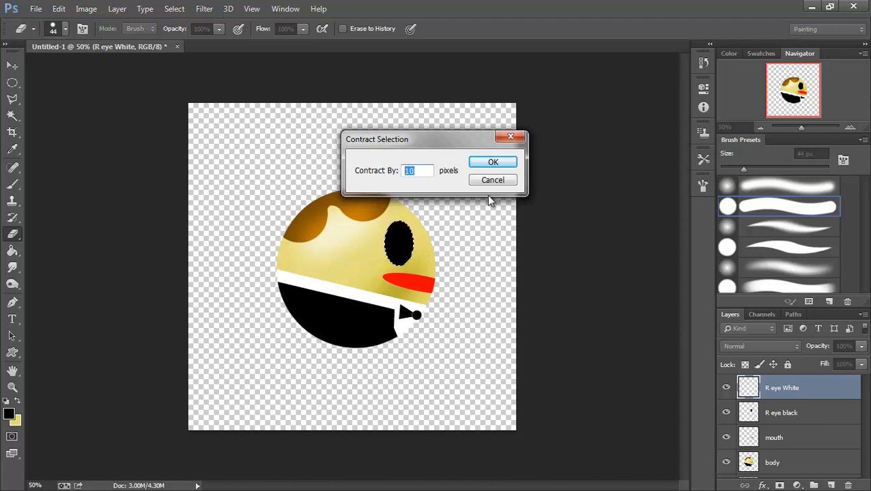
{"action": "type", "text": "15"}
{"action": "key", "text": "Return"}
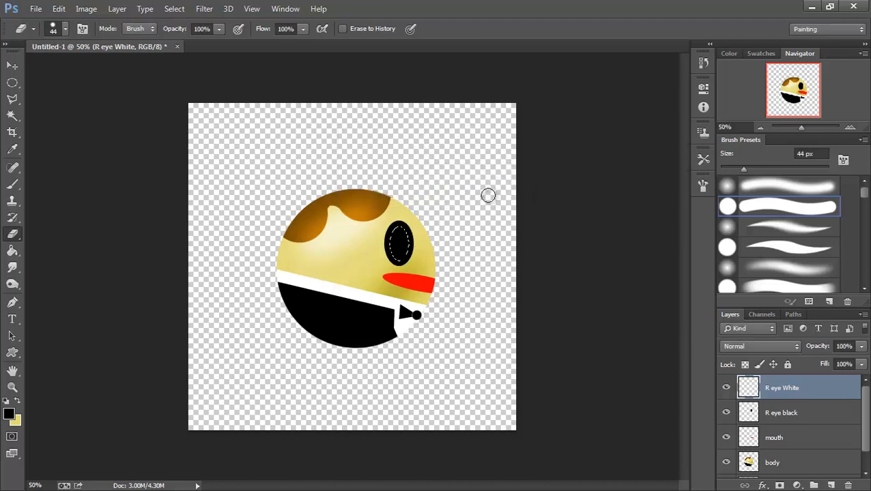
{"action": "left_click", "coordinate": [181, 10]}
{"action": "mouse_move", "coordinate": [204, 162]}
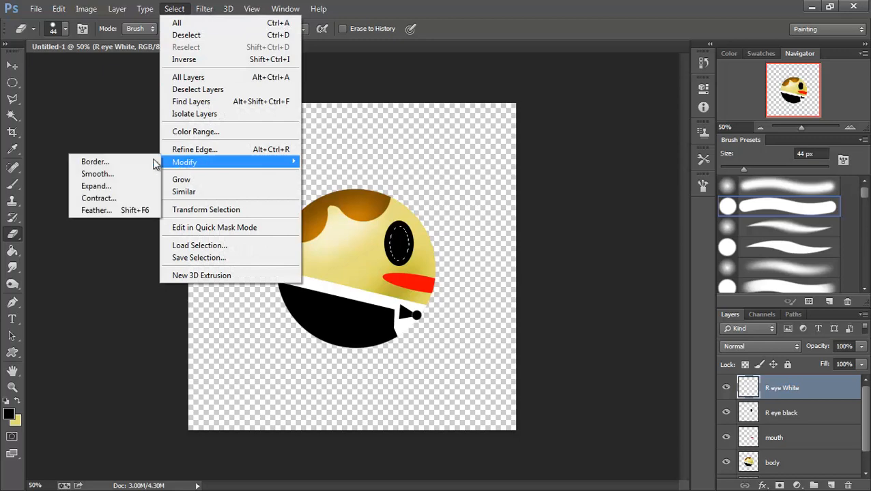
{"action": "left_click", "coordinate": [121, 203]}
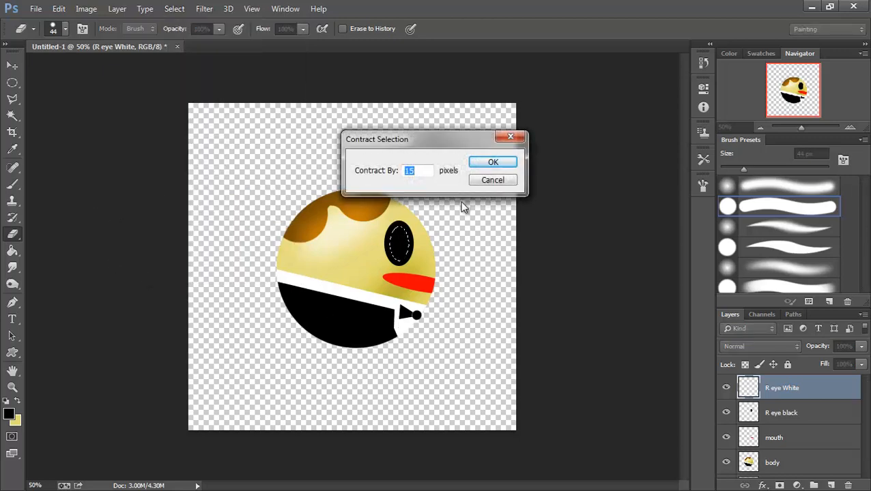
{"action": "left_click", "coordinate": [493, 164]}
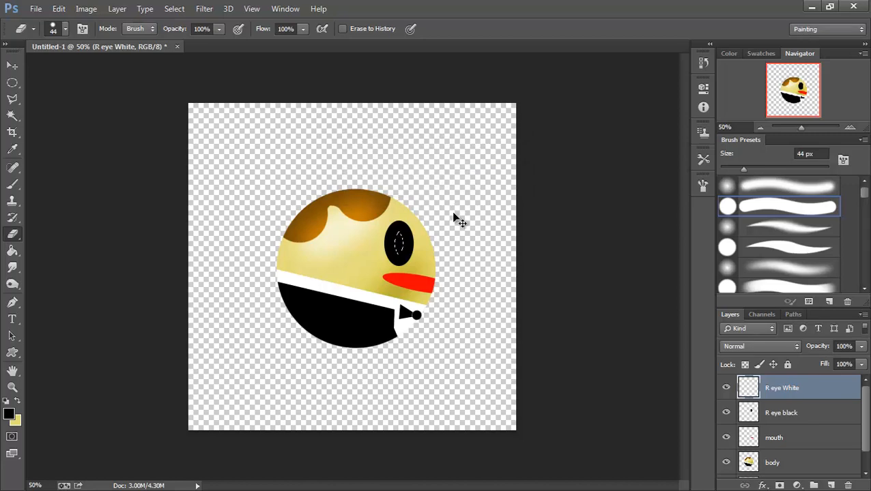
- Draw a small upright elliptical selection inside the black eye, fill it with white (#ffffff) on the R eye White layer, and deselect
{"action": "left_click", "coordinate": [13, 82]}
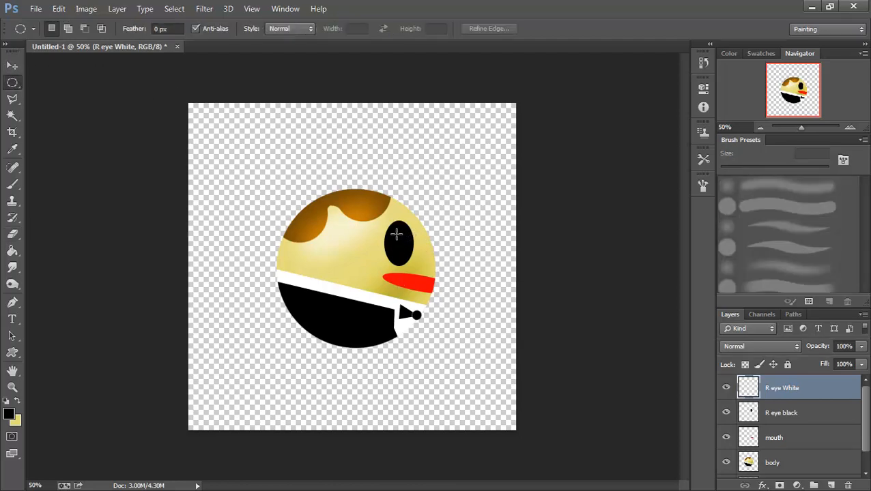
{"action": "left_click_drag", "start_coordinate": [396, 234], "coordinate": [407, 253]}
{"action": "left_click", "coordinate": [18, 400]}
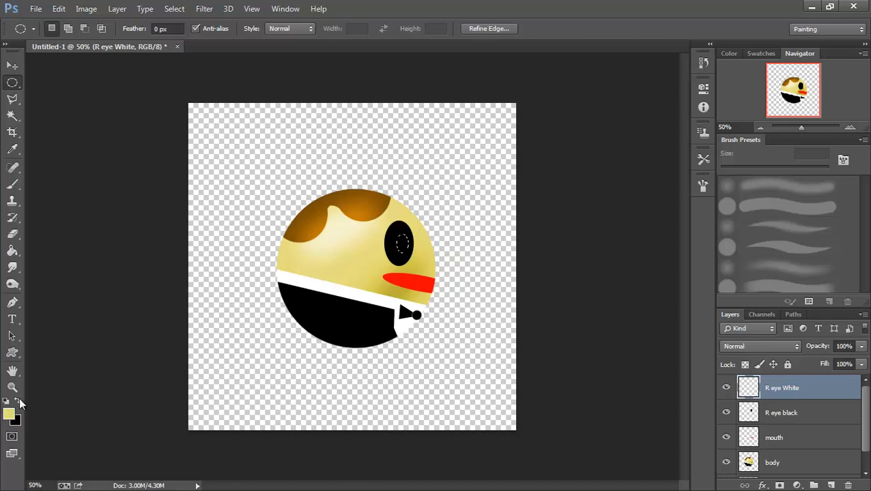
{"action": "left_click", "coordinate": [10, 414]}
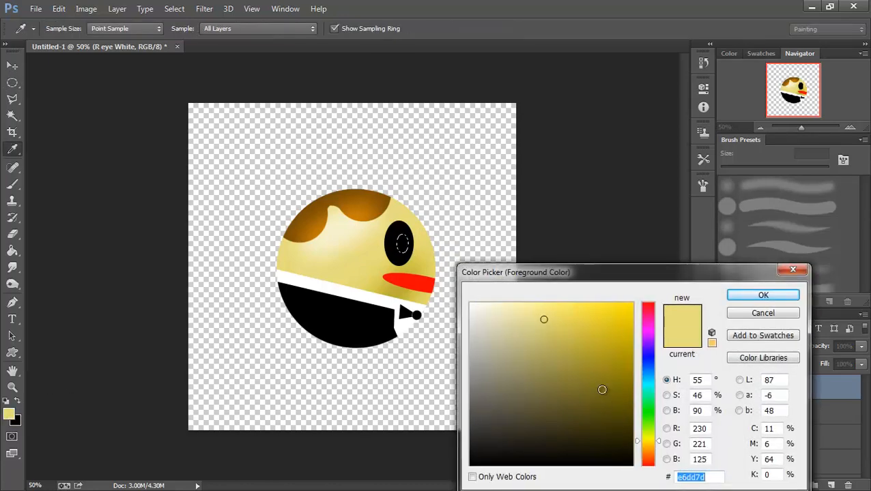
{"action": "type", "text": "ffffff"}
{"action": "left_click", "coordinate": [763, 295]}
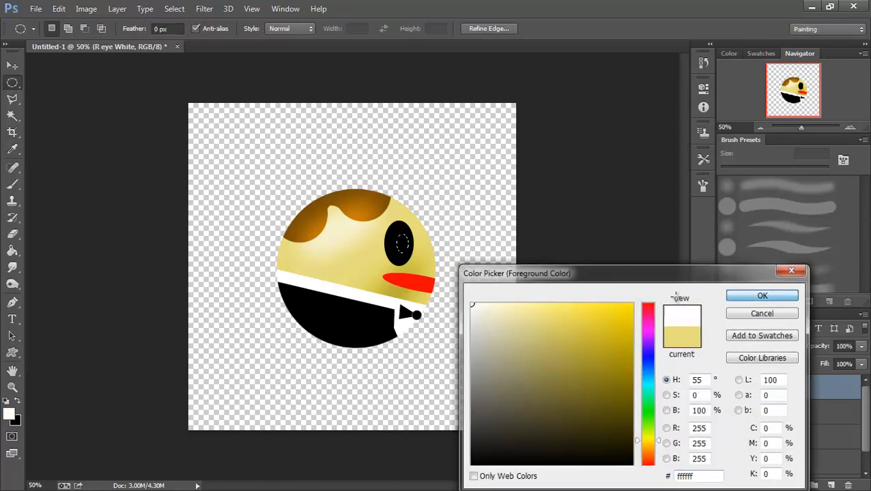
{"action": "left_click", "coordinate": [15, 251]}
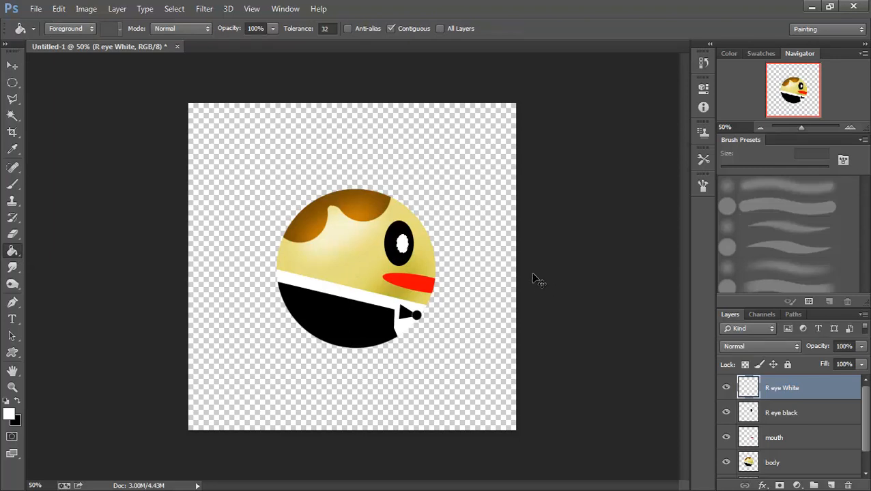
{"action": "key", "text": "ctrl+d"}
- Duplicate the R eye black layer as L eye black copy
{"action": "left_click", "coordinate": [789, 415]}
{"action": "right_click", "coordinate": [788, 414]}
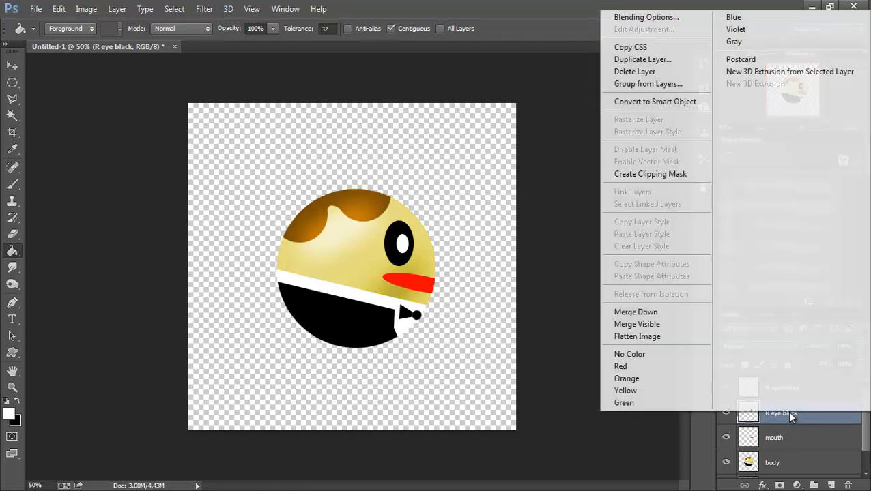
{"action": "left_click", "coordinate": [640, 60]}
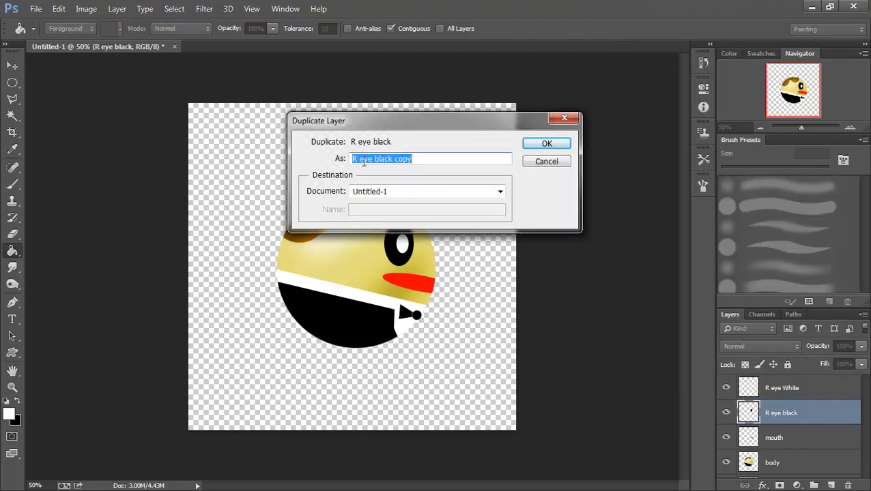
{"action": "left_click", "coordinate": [355, 158]}
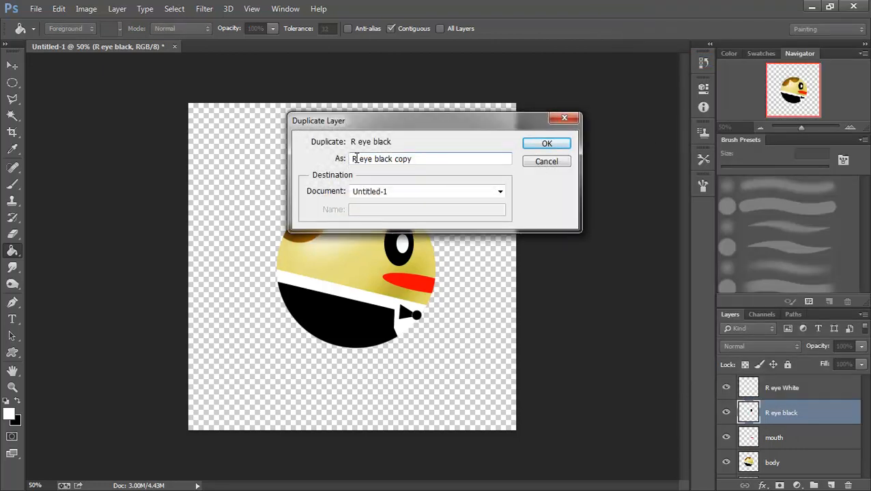
{"action": "key", "text": "BackSpace"}
{"action": "type", "text": "L"}
{"action": "left_click", "coordinate": [549, 145]}
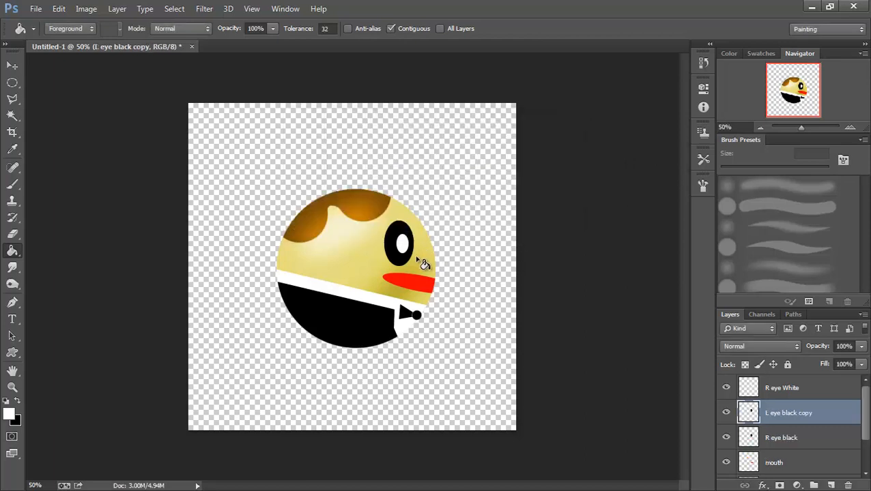
- Scale the L eye black copy to about 78% and place it beside the first eye, slightly higher, at the face's right edge
{"action": "left_click", "coordinate": [12, 65]}
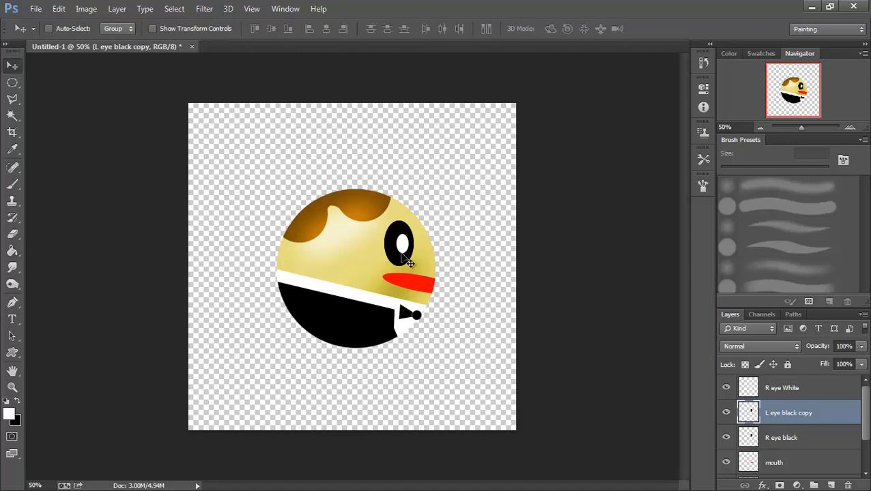
{"action": "left_click_drag", "start_coordinate": [404, 266], "coordinate": [419, 251]}
{"action": "key", "text": "ctrl+t"}
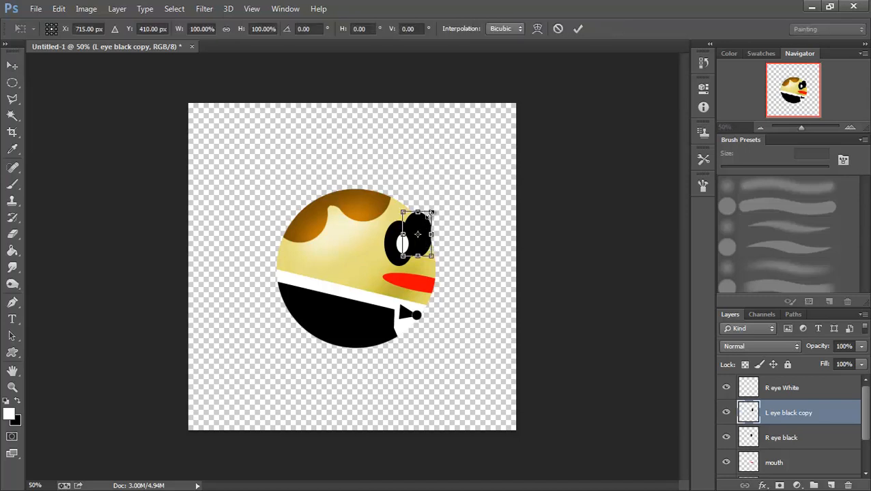
{"action": "left_click_drag", "start_coordinate": [430, 213], "coordinate": [425, 222]}
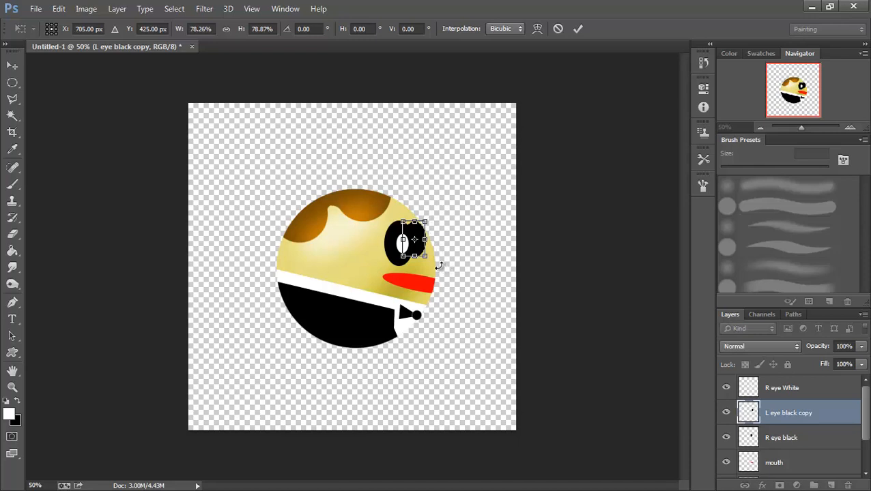
{"action": "key", "text": "Return"}
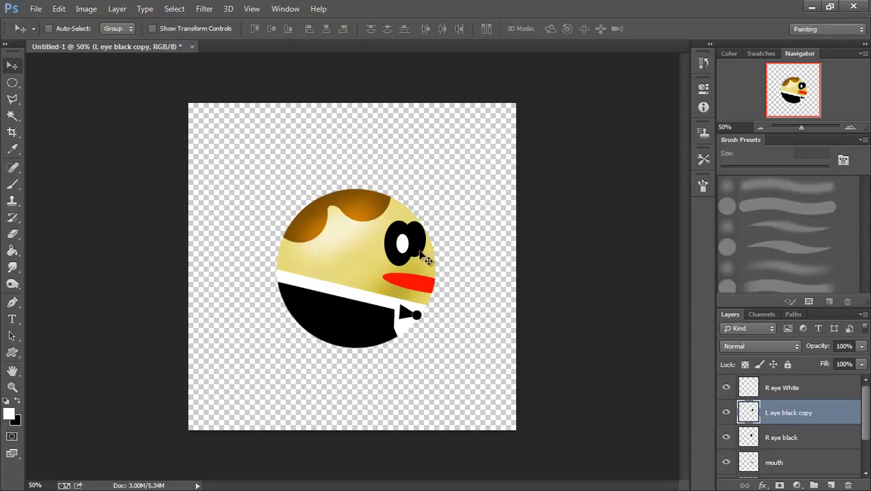
{"action": "left_click_drag", "start_coordinate": [419, 246], "coordinate": [426, 255]}
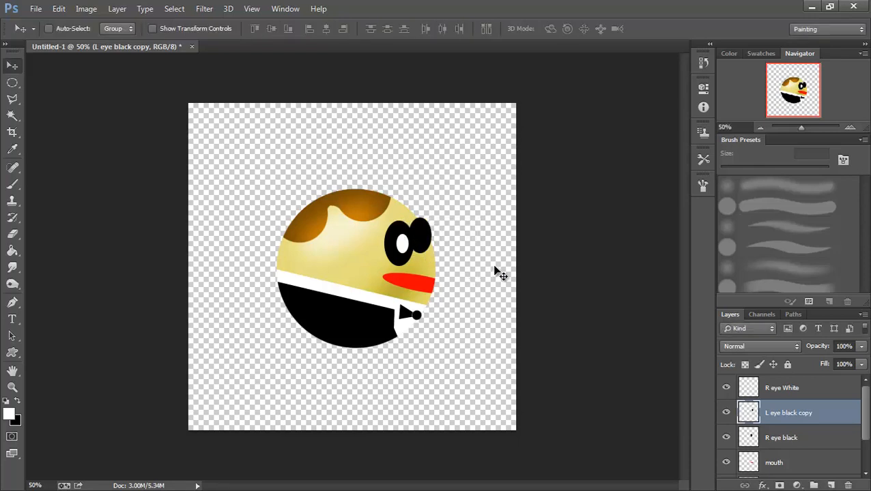
- Duplicate the R eye White layer as L eye White copy
{"action": "left_click", "coordinate": [785, 388]}
{"action": "right_click", "coordinate": [786, 386]}
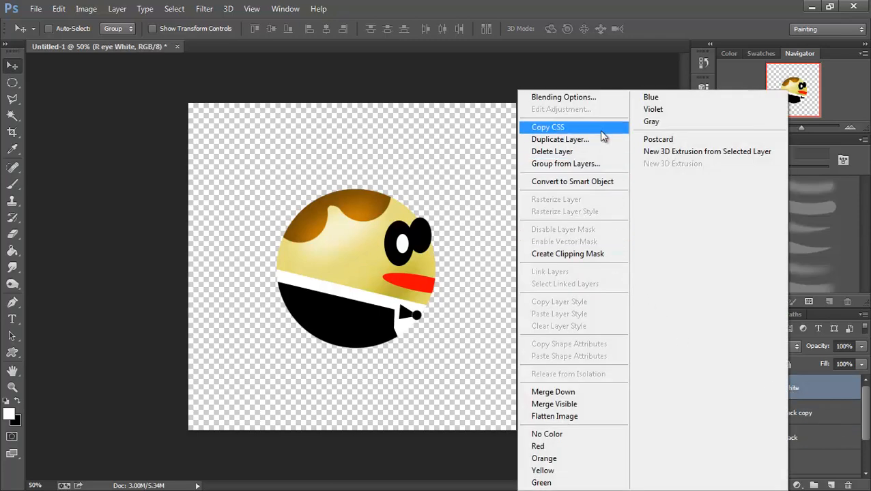
{"action": "left_click", "coordinate": [572, 142]}
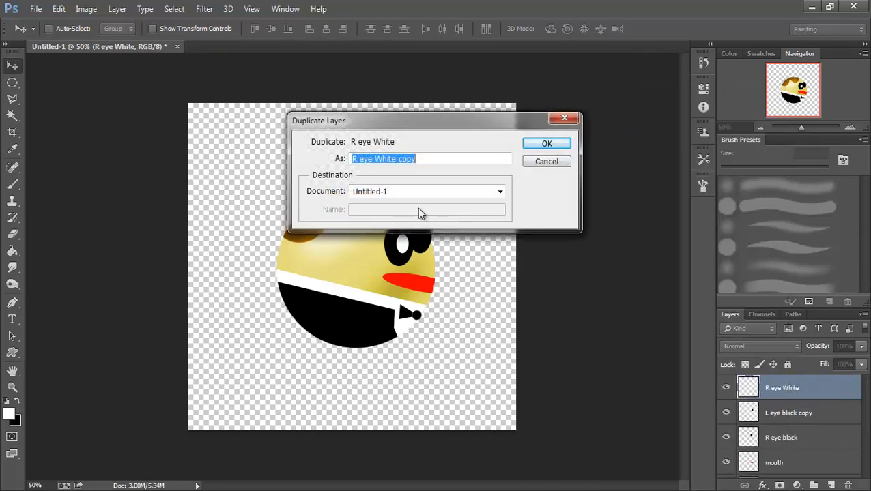
{"action": "left_click", "coordinate": [357, 159]}
{"action": "key", "text": "BackSpace"}
{"action": "key", "text": "BackSpace"}
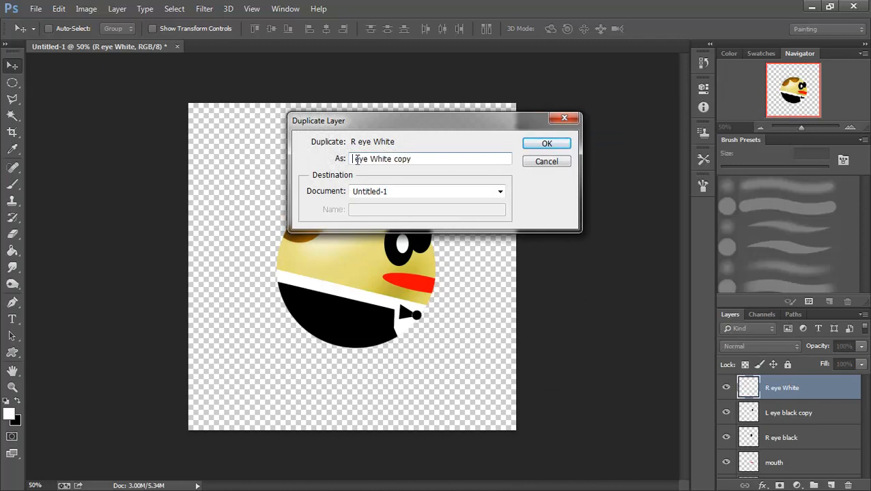
{"action": "type", "text": "L"}
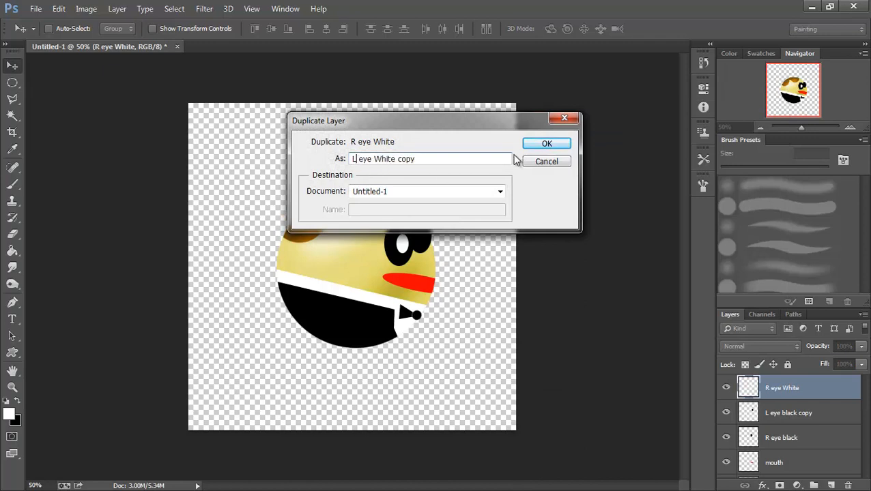
{"action": "left_click", "coordinate": [546, 143]}
- Move the L eye White copy onto the smaller black eye, shrink it slightly, and position it toward that eye's right side
{"action": "left_click_drag", "start_coordinate": [415, 244], "coordinate": [426, 238]}
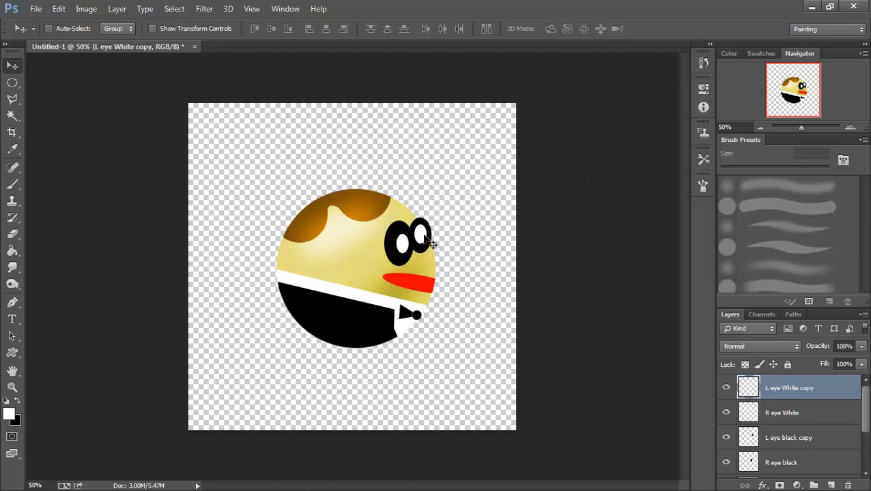
{"action": "key", "text": "ctrl+t"}
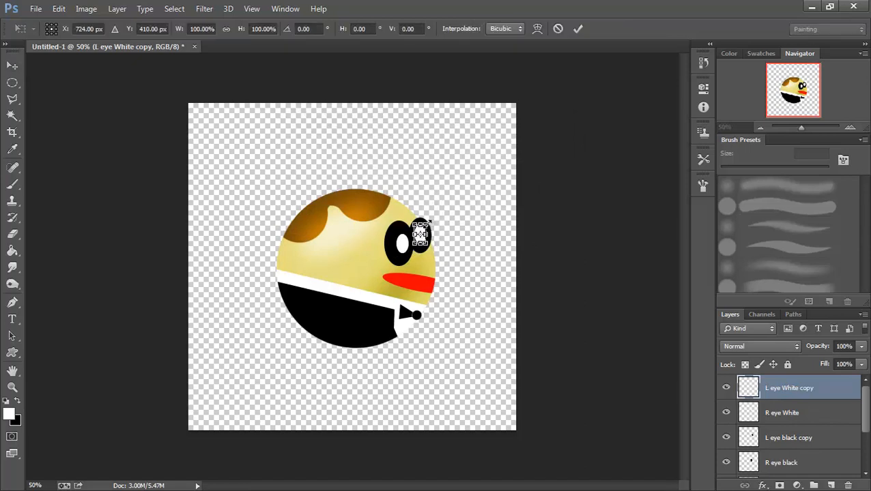
{"action": "left_click_drag", "start_coordinate": [430, 220], "coordinate": [426, 229]}
{"action": "key", "text": "Return"}
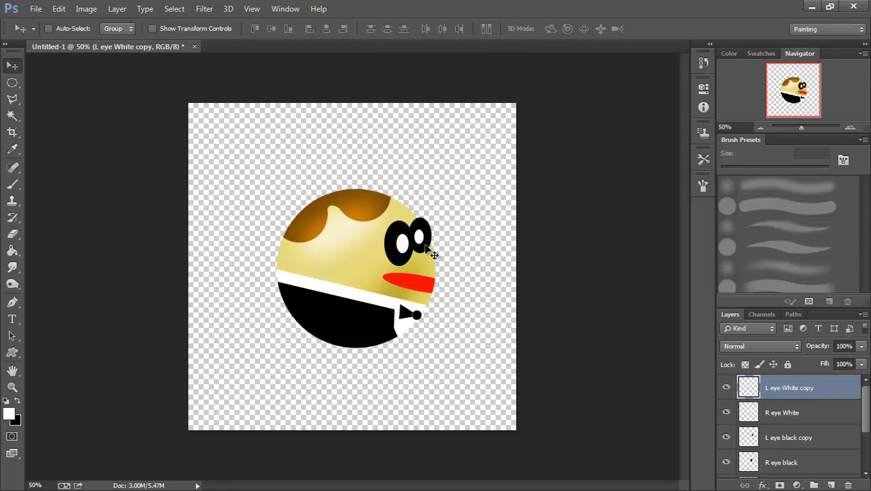
{"action": "left_click_drag", "start_coordinate": [418, 238], "coordinate": [425, 235]}
- Group the four black and white eye layers into a group named Eyes
{"action": "left_click", "coordinate": [789, 464], "text": "shift"}
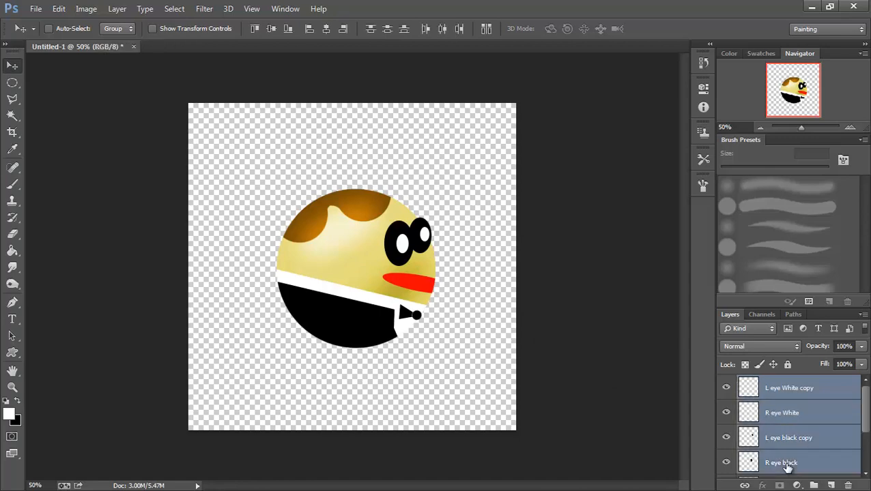
{"action": "right_click", "coordinate": [791, 388]}
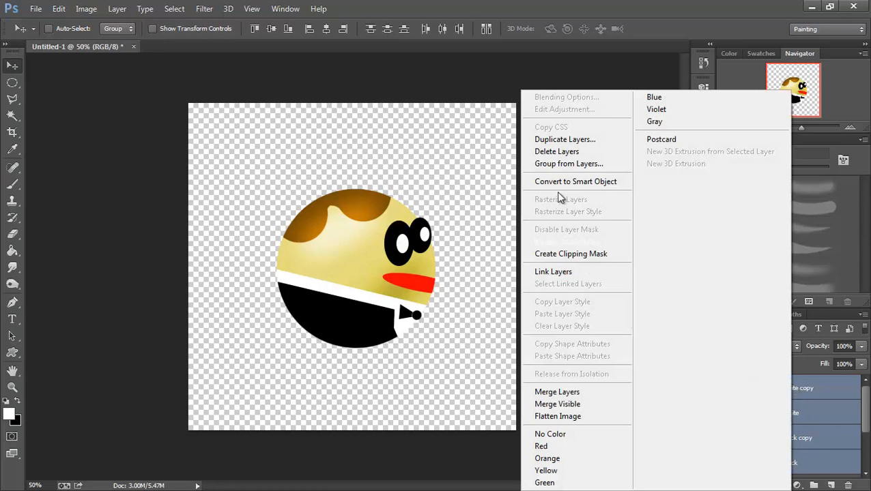
{"action": "left_click", "coordinate": [558, 170]}
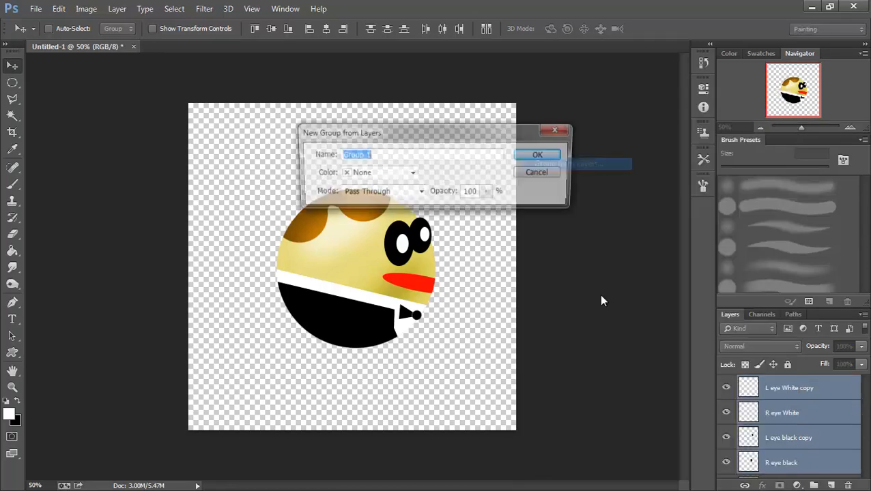
{"action": "type", "text": "Eyes"}
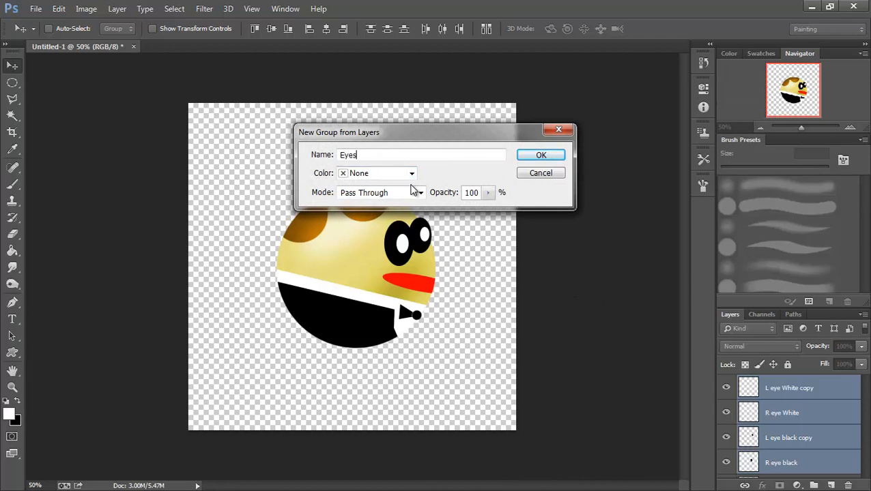
{"action": "key", "text": "Return"}
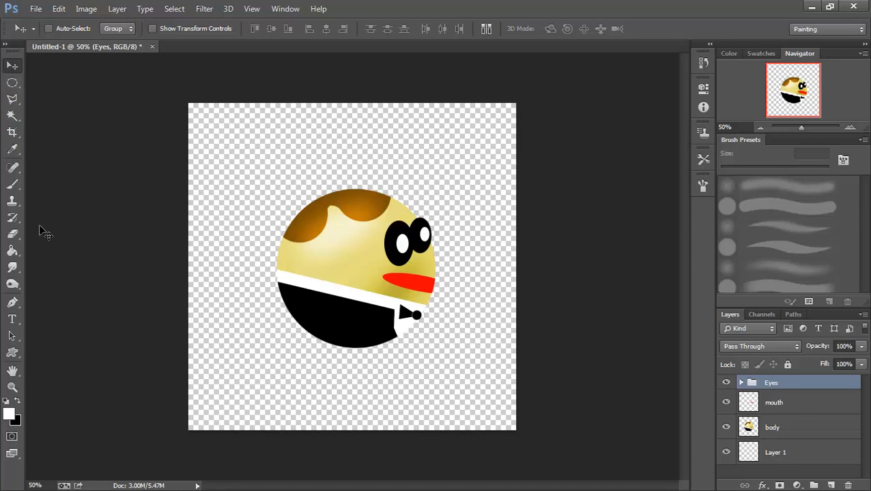
- Add a layer named R hand above the Eyes group and stamp a white 100 px brush dot on the black suit
{"action": "left_click", "coordinate": [13, 184]}
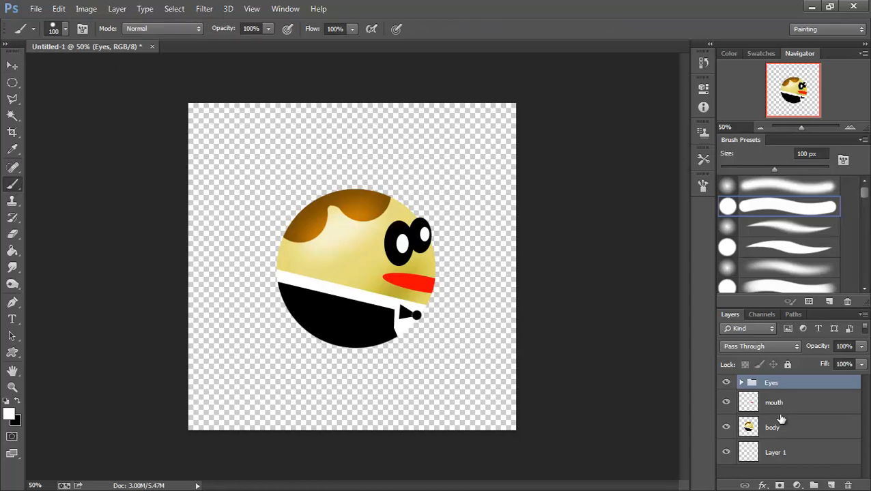
{"action": "left_click", "coordinate": [830, 484]}
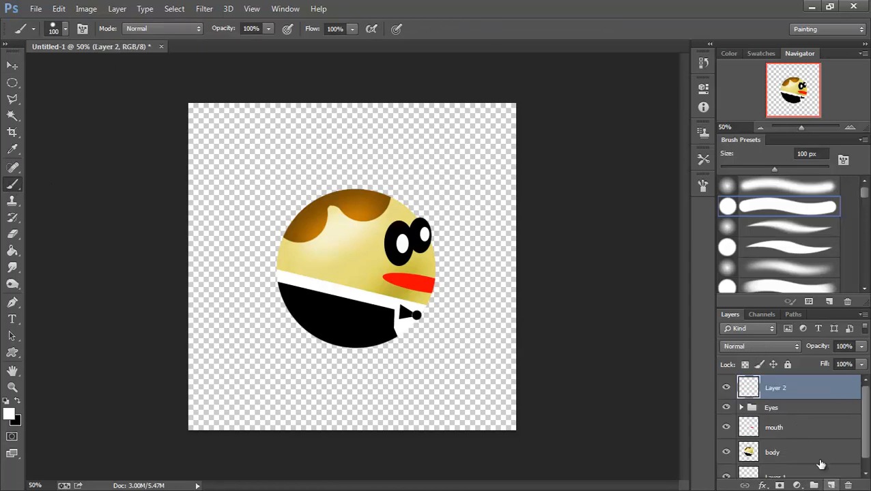
{"action": "double_click", "coordinate": [776, 388]}
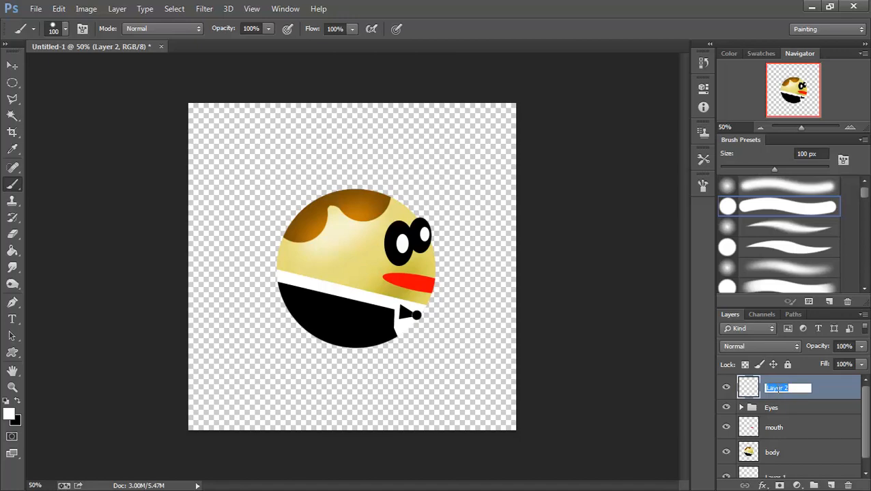
{"action": "type", "text": "R hand"}
{"action": "key", "text": "Return"}
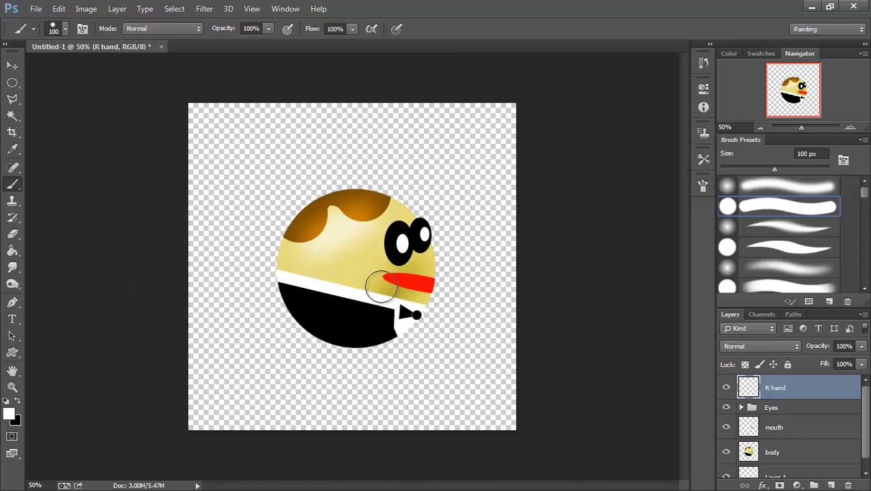
{"action": "left_click", "coordinate": [355, 313]}
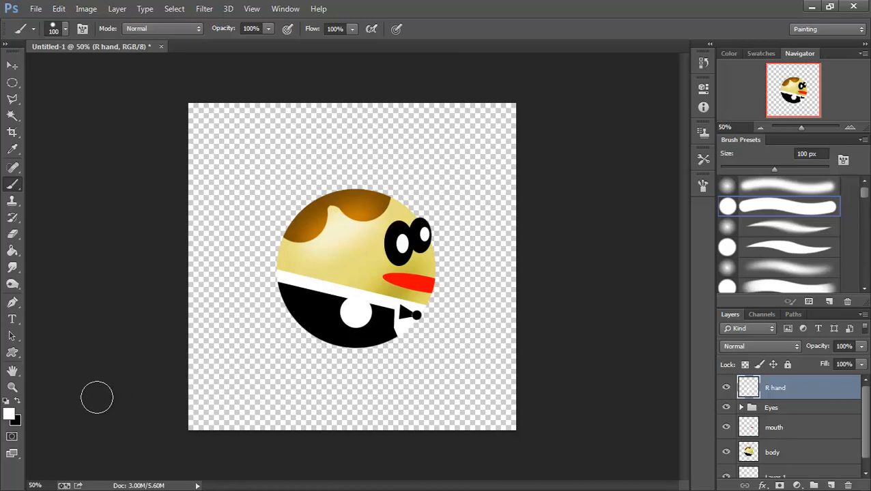
- Paint three short vertical black finger lines on the lower half of the white hand with a 10 px brush, and deselect
{"action": "left_click", "coordinate": [20, 399]}
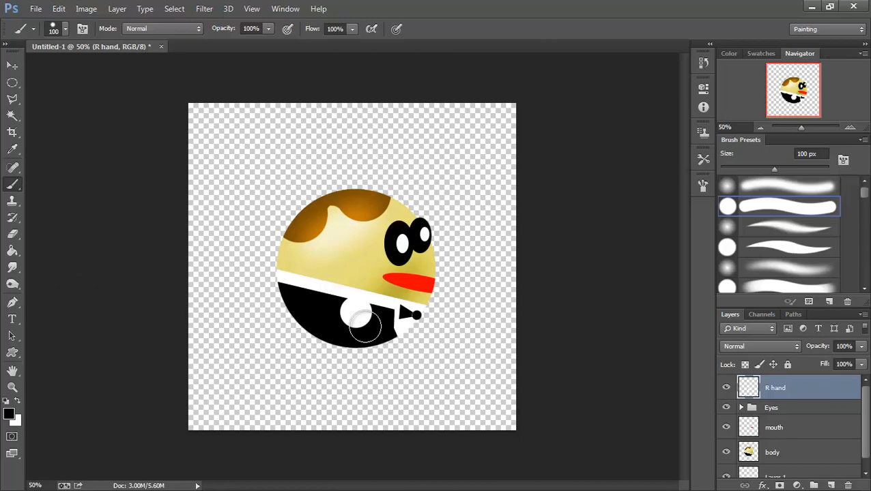
{"action": "key", "text": "bracketleft"}
{"action": "key", "text": "bracketleft"}
{"action": "key", "text": "bracketleft"}
{"action": "key", "text": "bracketleft"}
{"action": "key", "text": "bracketleft"}
{"action": "key", "text": "bracketleft"}
{"action": "key", "text": "bracketleft"}
{"action": "key", "text": "bracketleft"}
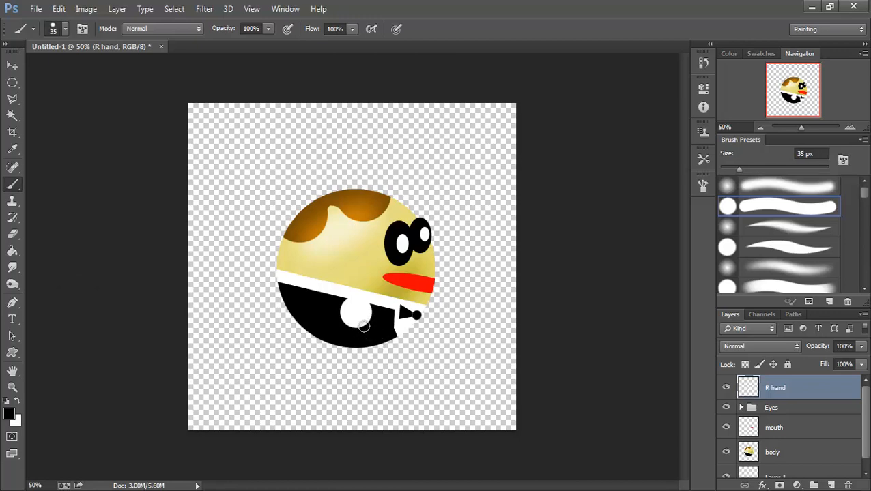
{"action": "key", "text": "bracketleft"}
{"action": "left_click", "coordinate": [354, 310]}
{"action": "key", "text": "ctrl+z"}
{"action": "left_click_drag", "start_coordinate": [363, 308], "coordinate": [362, 326]}
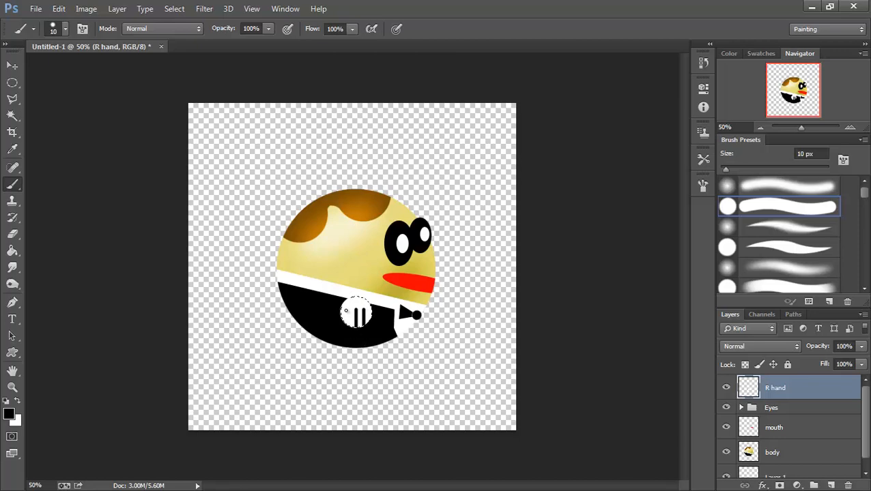
{"action": "mouse_move", "coordinate": [371, 309]}
{"action": "left_mouse_down"}
{"action": "mouse_move", "coordinate": [370, 321]}
{"action": "mouse_move", "coordinate": [346, 325]}
{"action": "left_mouse_up"}
{"action": "key", "text": "ctrl+d"}
- Rotate the white R hand about -38° so its finger lines slant diagonally
{"action": "key", "text": "ctrl+t"}
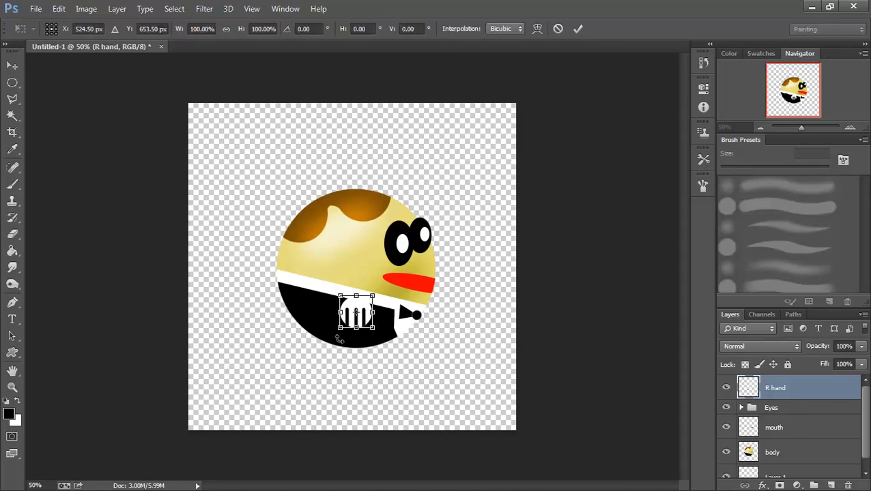
{"action": "left_click_drag", "start_coordinate": [335, 340], "coordinate": [360, 363]}
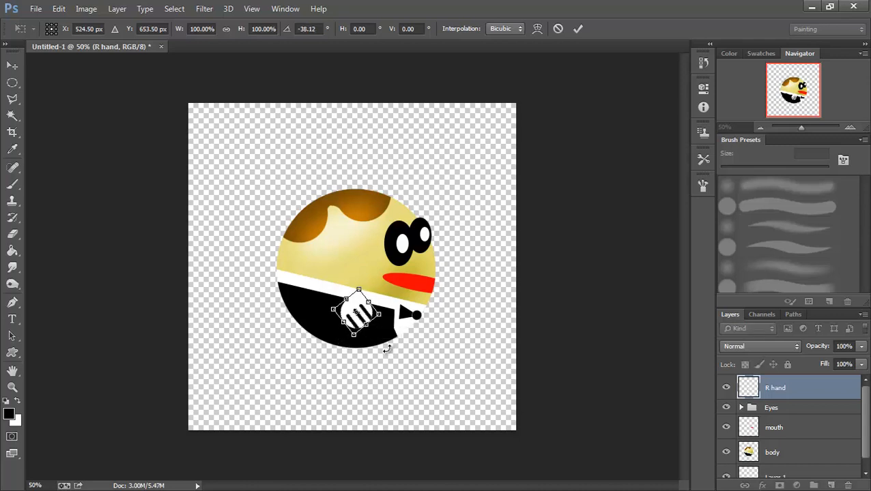
{"action": "key", "text": "Return"}
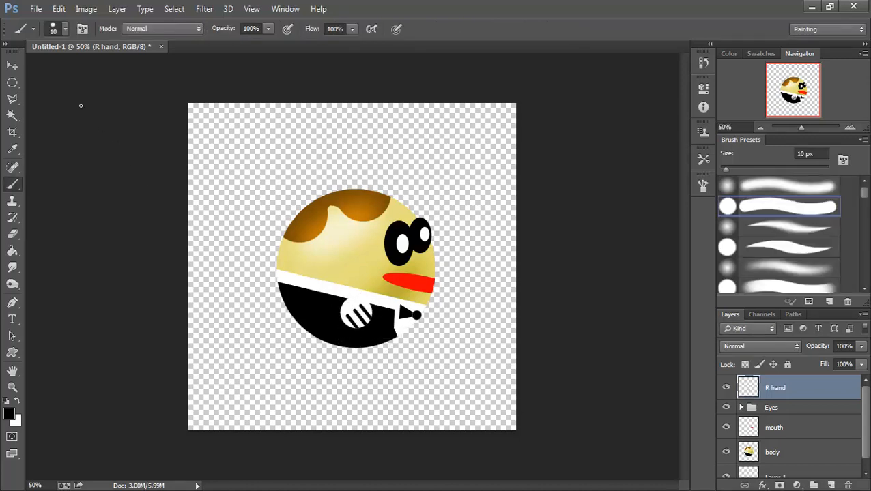
- Duplicate the R hand layer as L hand and move the copy just outside the body, beside the bow tie
{"action": "left_click", "coordinate": [12, 65]}
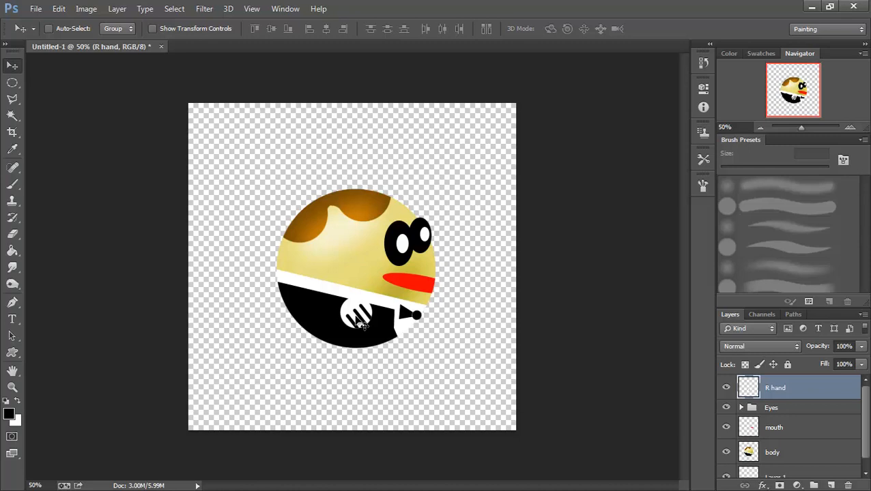
{"action": "key", "text": "ctrl+j"}
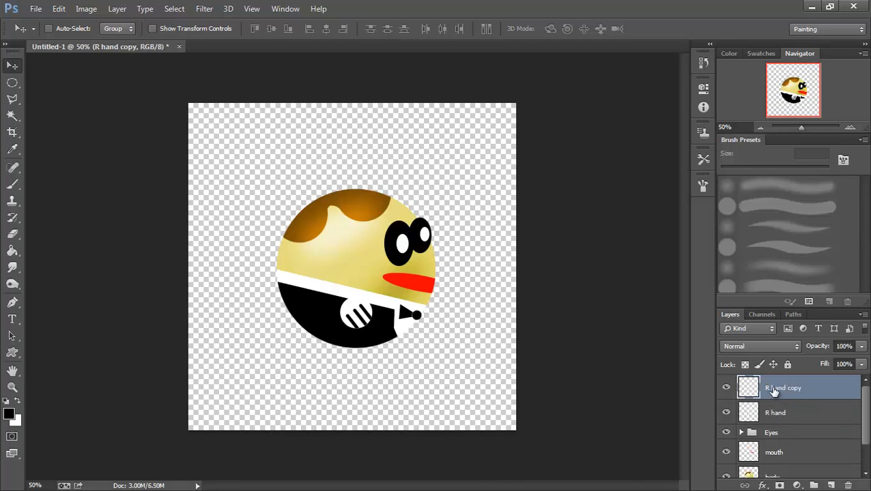
{"action": "double_click", "coordinate": [779, 390]}
{"action": "left_click", "coordinate": [770, 388]}
{"action": "key", "text": "BackSpace"}
{"action": "type", "text": "L"}
{"action": "left_click", "coordinate": [808, 388]}
{"action": "key", "text": "BackSpace"}
{"action": "key", "text": "BackSpace"}
{"action": "key", "text": "BackSpace"}
{"action": "key", "text": "BackSpace"}
{"action": "key", "text": "BackSpace"}
{"action": "key", "text": "Return"}
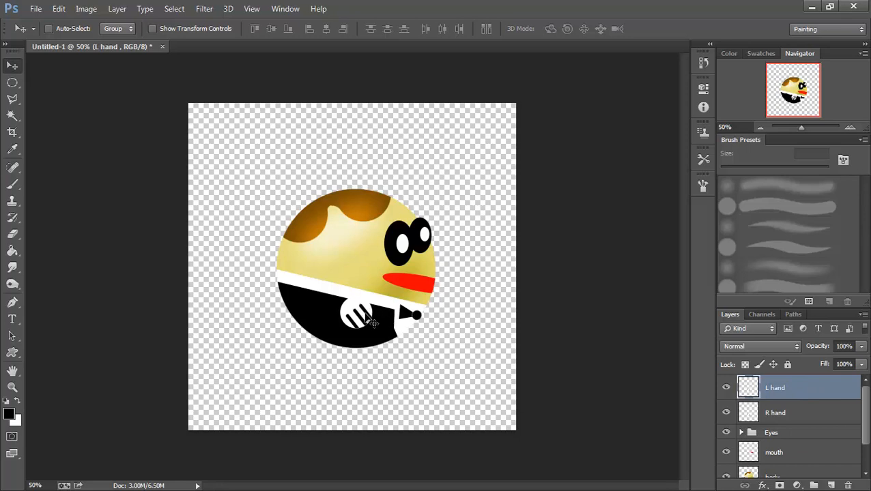
{"action": "left_click_drag", "start_coordinate": [374, 324], "coordinate": [455, 316]}
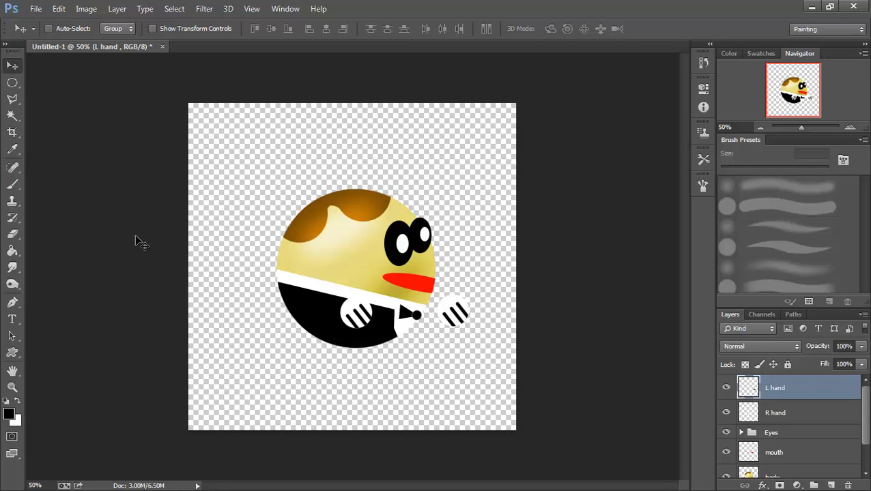
- Make an elliptical selection below the body and subtract its lower half with a rectangular marquee, leaving a dome shape
{"action": "left_click", "coordinate": [13, 83]}
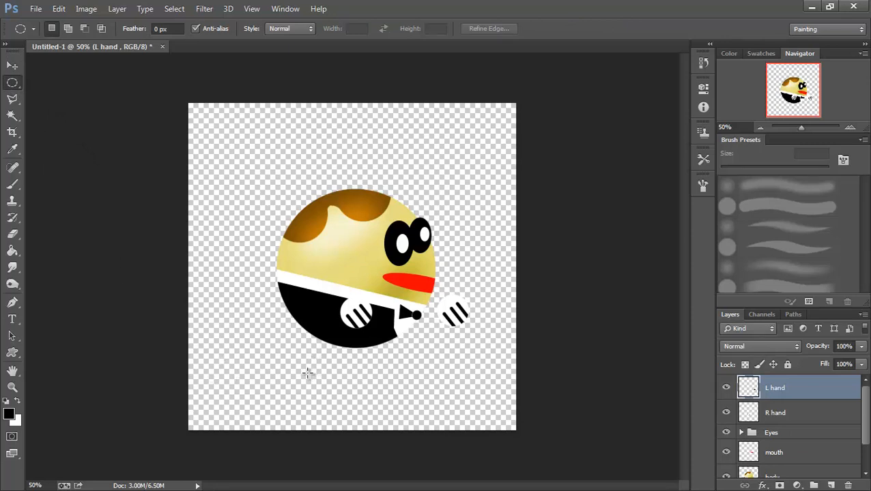
{"action": "left_click_drag", "start_coordinate": [307, 373], "coordinate": [367, 414]}
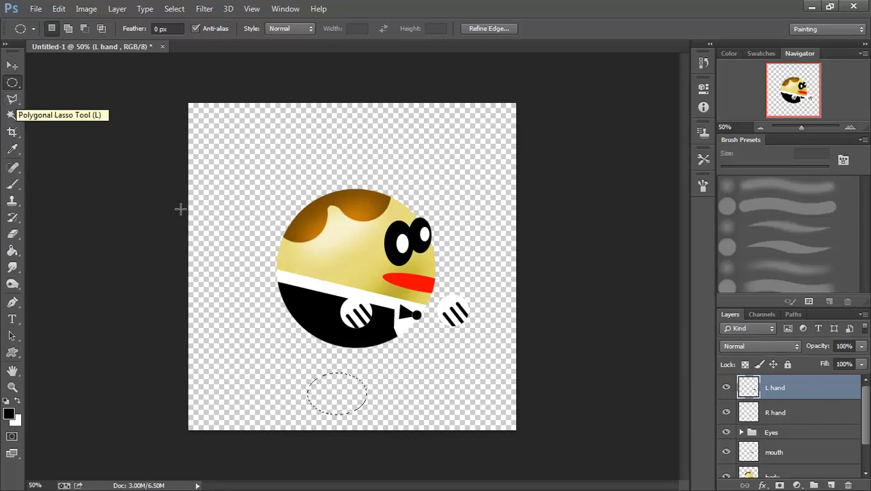
{"action": "left_click", "coordinate": [14, 84]}
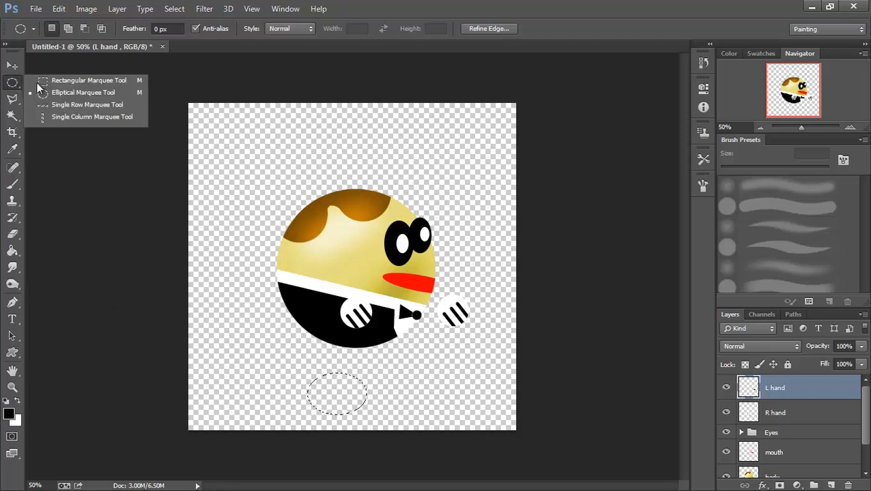
{"action": "left_click", "coordinate": [58, 81]}
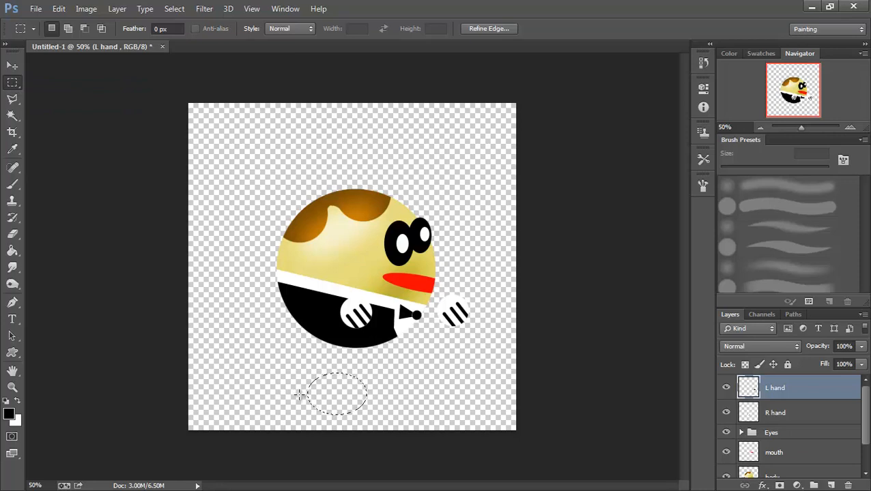
{"action": "key", "text": "alt"}
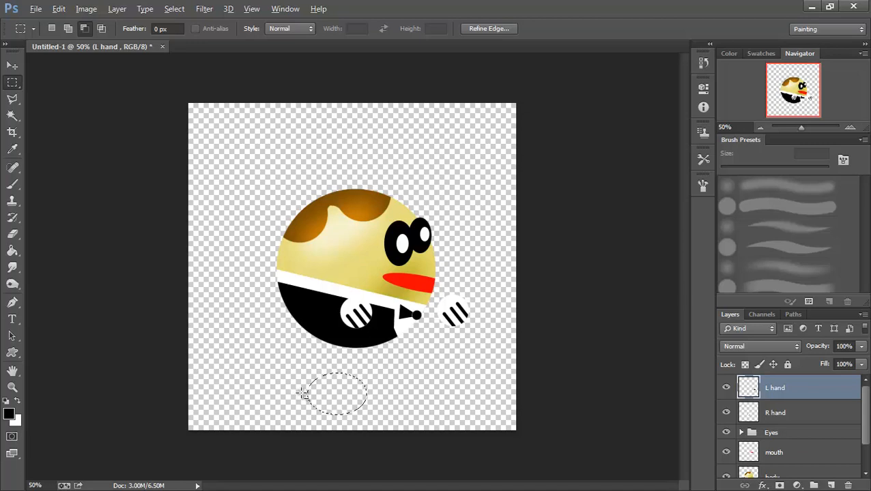
{"action": "left_click_drag", "start_coordinate": [301, 394], "coordinate": [374, 428]}
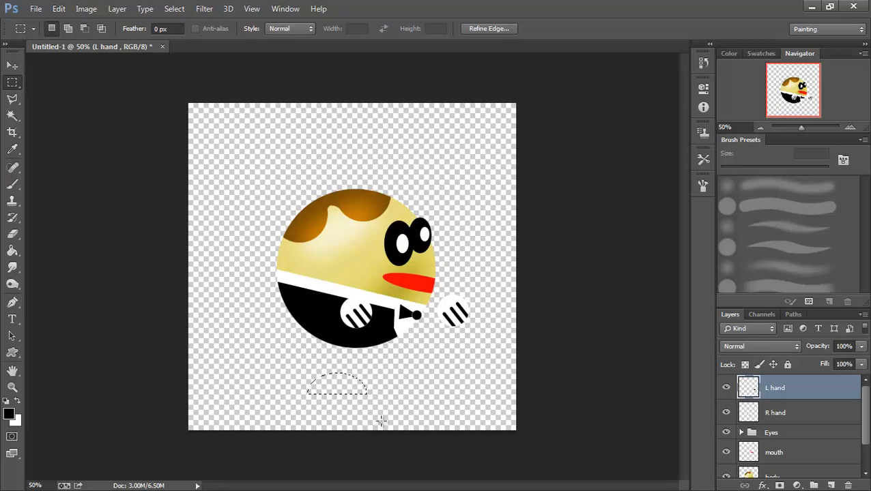
{"action": "left_click", "coordinate": [12, 251]}
{"action": "left_click", "coordinate": [341, 391]}
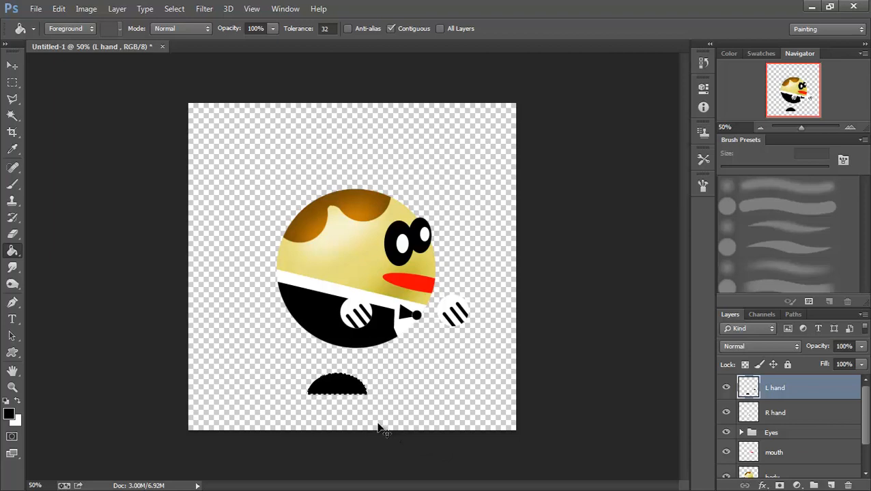
{"action": "key", "text": "ctrl+z"}
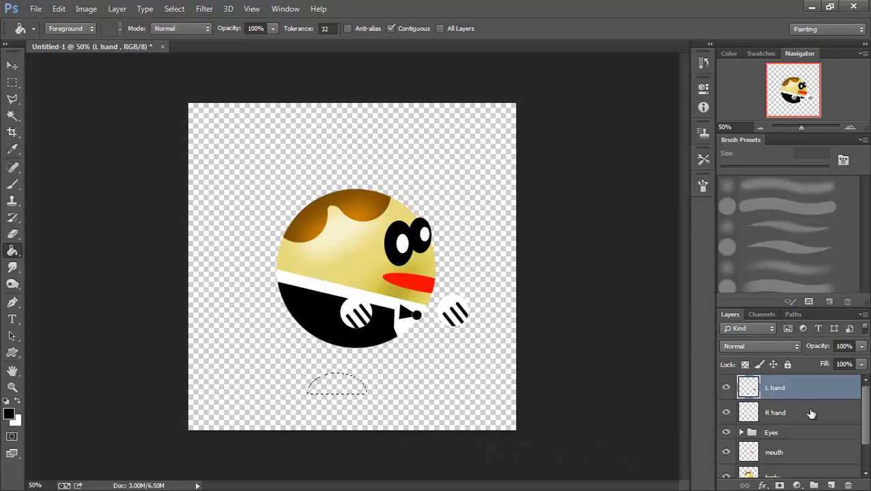
- Add a new layer named R foot above L hand and fill the dome-shaped selection on it with black
{"action": "left_click", "coordinate": [830, 485]}
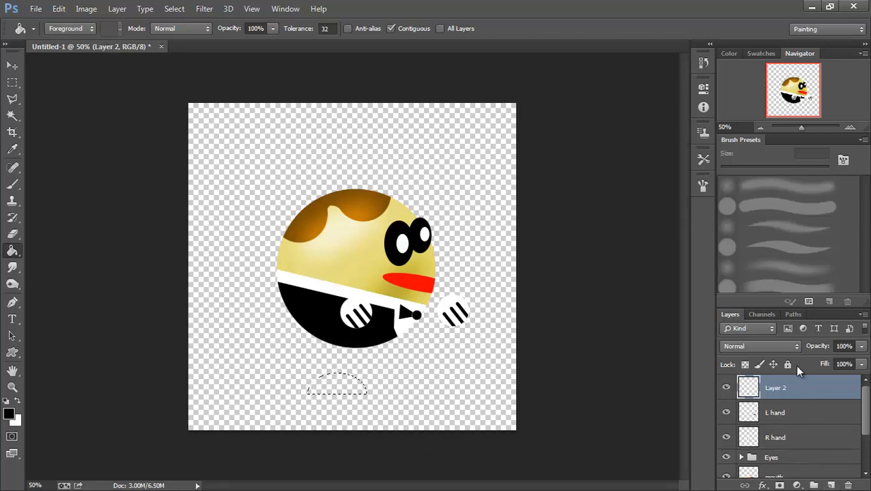
{"action": "left_click", "coordinate": [341, 388]}
{"action": "double_click", "coordinate": [783, 389]}
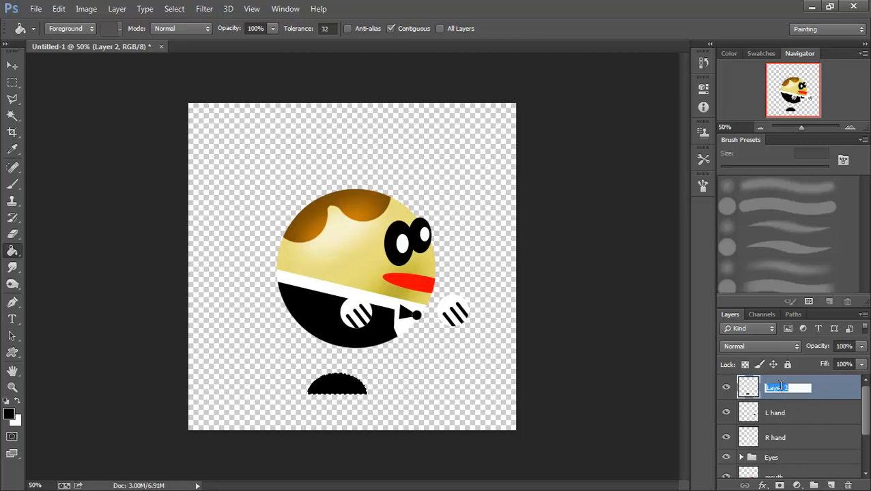
{"action": "type", "text": "R foot"}
{"action": "key", "text": "Return"}
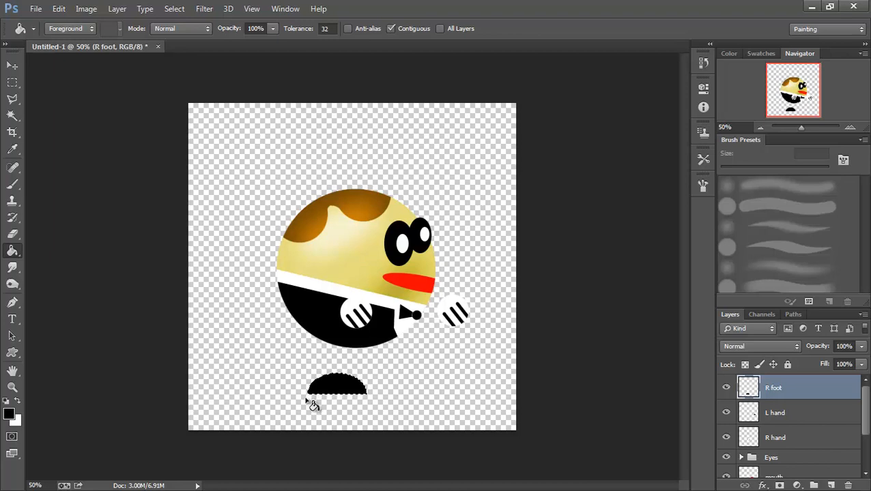
- Try to lighten the black foot with the Dodge tool in the Shadows, Midtones and Highlights ranges, clearing the selection
{"action": "left_click", "coordinate": [14, 284]}
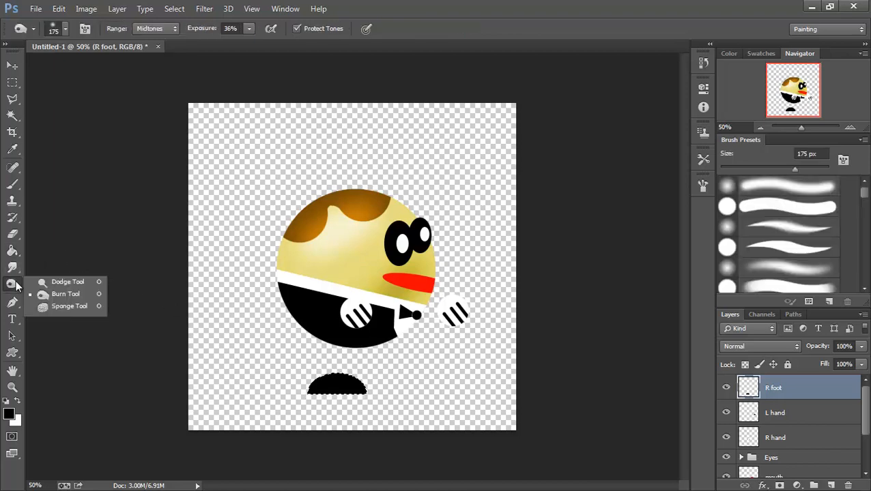
{"action": "left_click", "coordinate": [68, 282]}
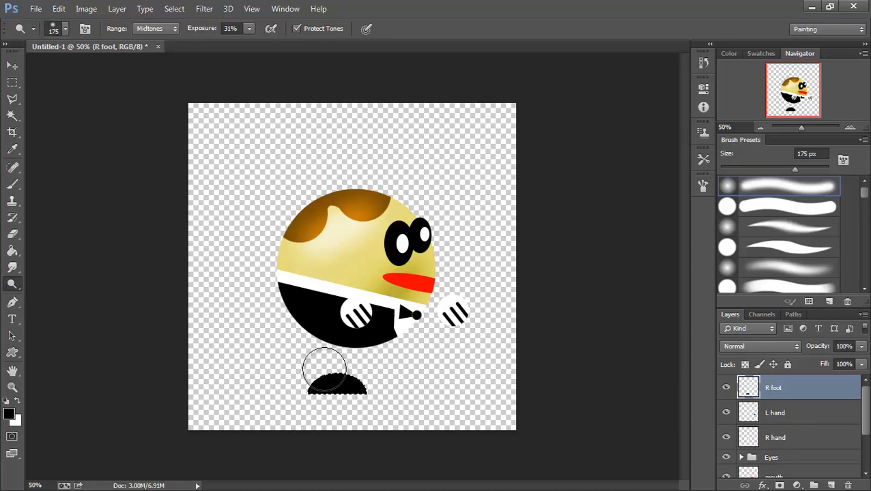
{"action": "left_click", "coordinate": [174, 32]}
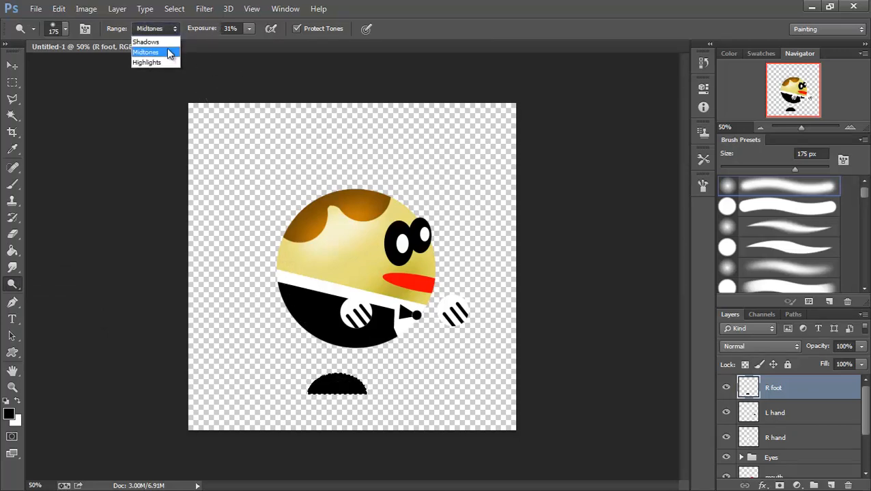
{"action": "left_click", "coordinate": [170, 41]}
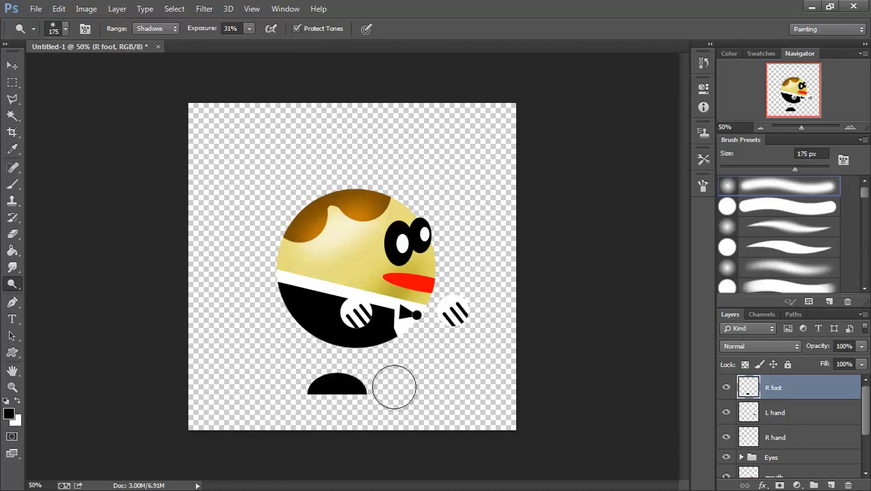
{"action": "key", "text": "ctrl+d"}
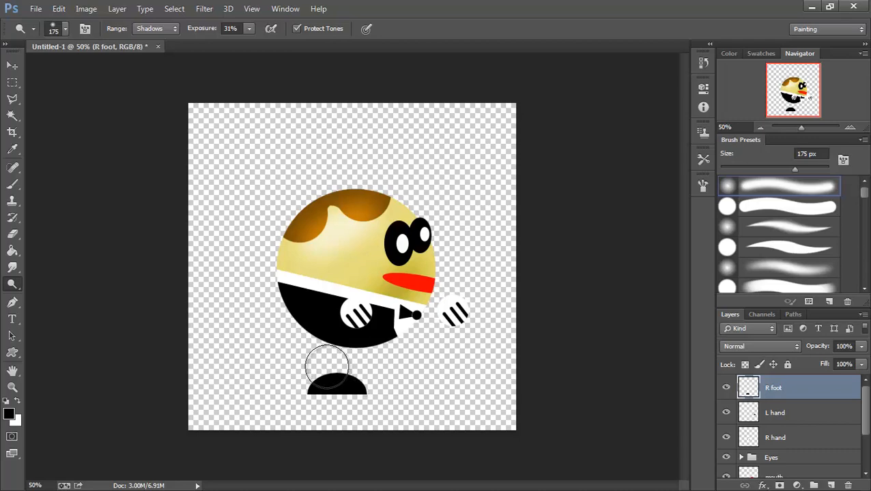
{"action": "left_click", "coordinate": [174, 29]}
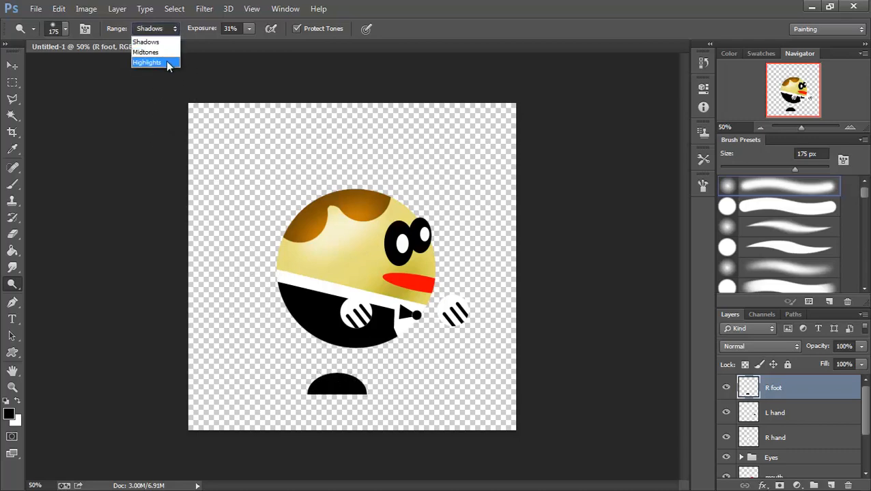
{"action": "left_click", "coordinate": [166, 53]}
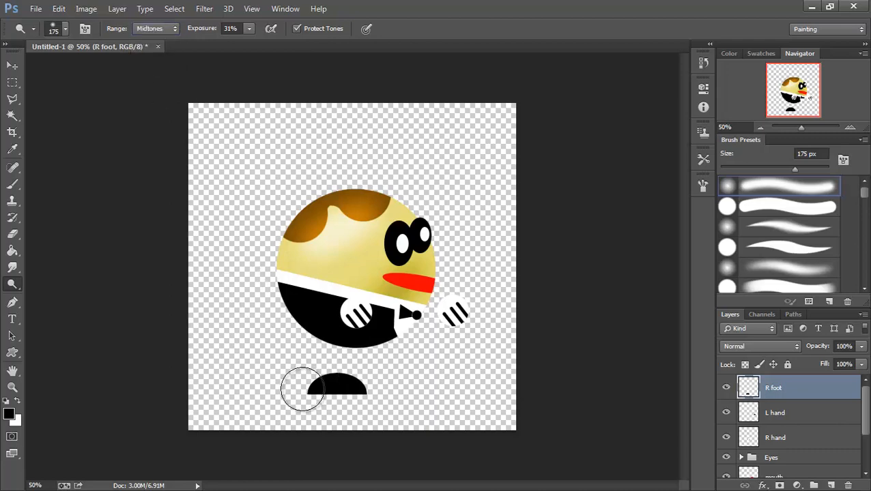
{"action": "left_click", "coordinate": [174, 29]}
{"action": "left_click", "coordinate": [161, 63]}
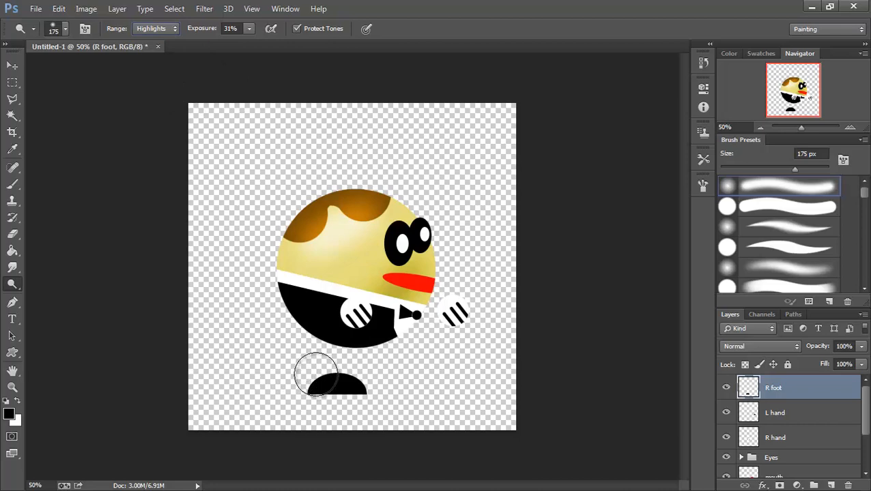
{"action": "mouse_move", "coordinate": [308, 381]}
{"action": "left_mouse_down"}
{"action": "mouse_move", "coordinate": [388, 387]}
{"action": "mouse_move", "coordinate": [373, 379]}
{"action": "left_mouse_up"}
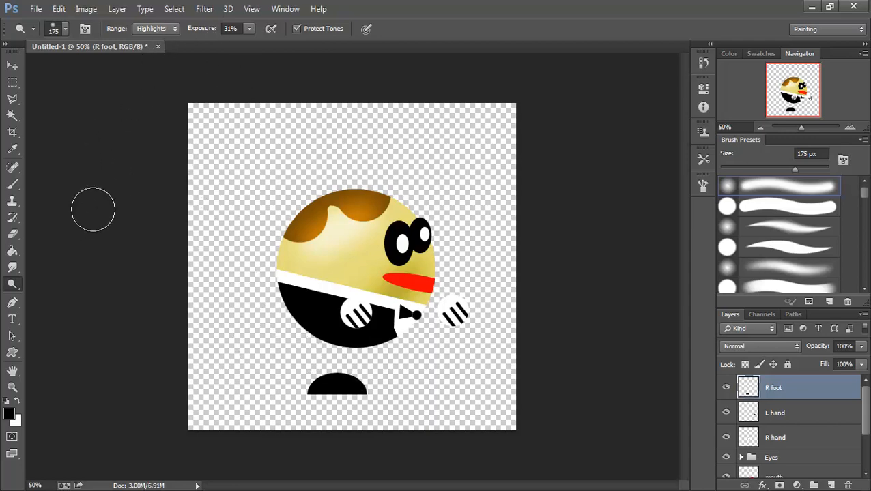
- Set up a soft round brush at 70 px with white as the foreground color
{"action": "left_click", "coordinate": [15, 186]}
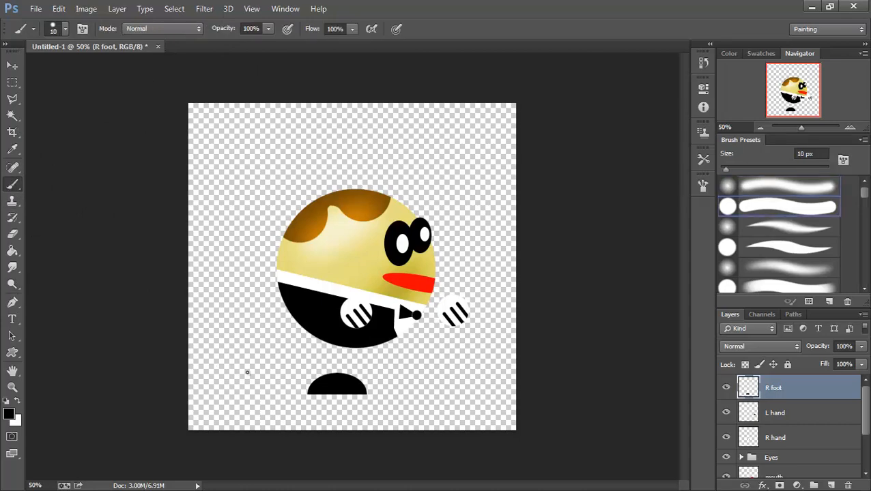
{"action": "key", "text": "bracketright"}
{"action": "key", "text": "bracketright"}
{"action": "key", "text": "bracketright"}
{"action": "key", "text": "bracketright"}
{"action": "left_click", "coordinate": [780, 187]}
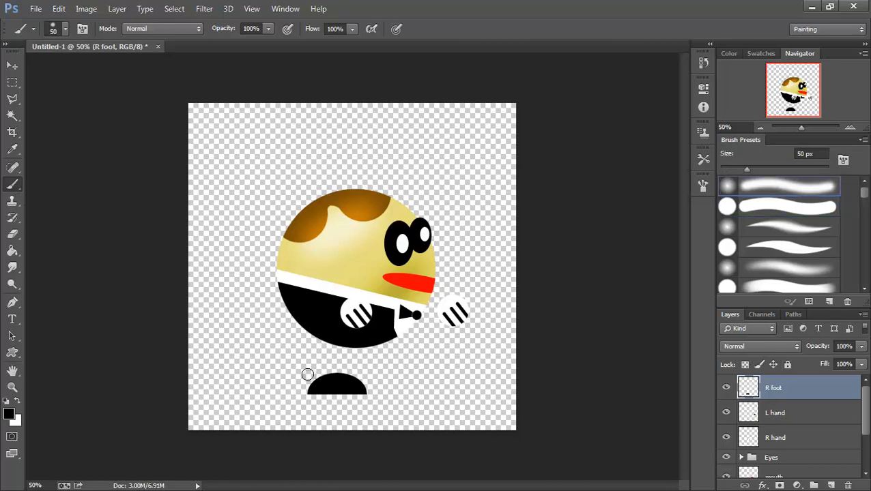
{"action": "key", "text": "bracketright"}
{"action": "key", "text": "bracketright"}
{"action": "left_click", "coordinate": [19, 401]}
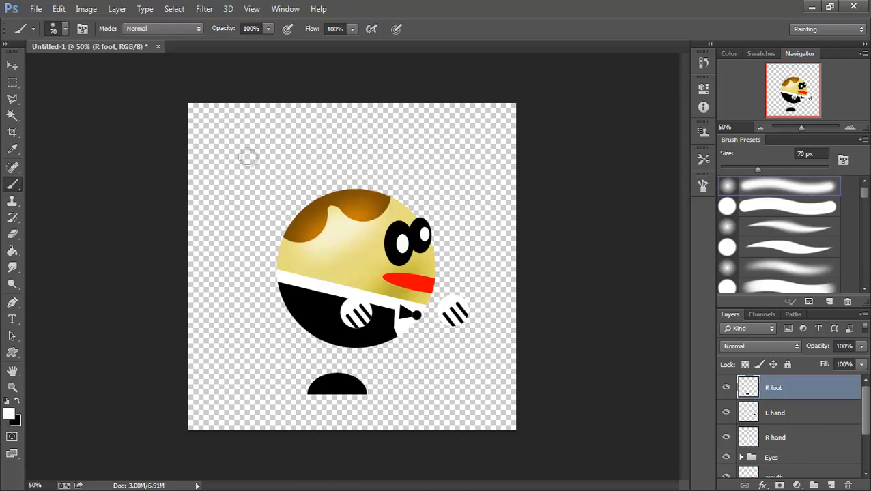
- Paint a faint white highlight across the upper part of the black foot at 20% opacity, 20% flow and 90 px
{"action": "left_click", "coordinate": [269, 30]}
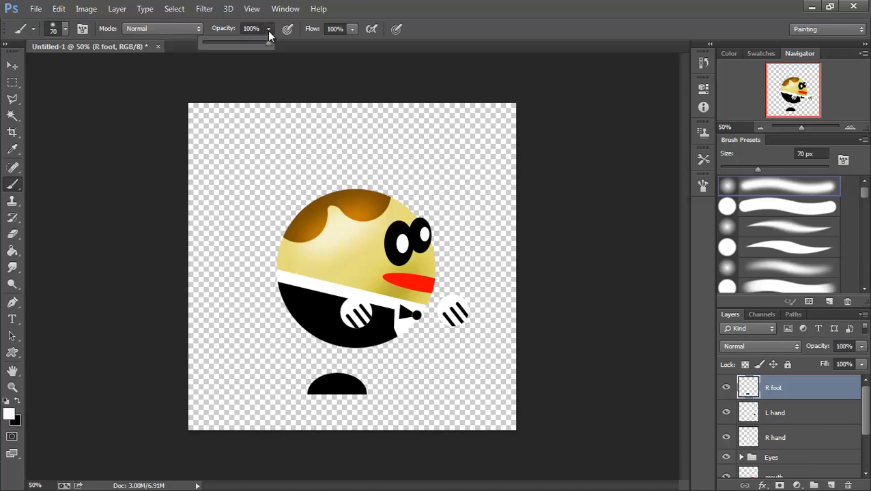
{"action": "left_click", "coordinate": [216, 43]}
{"action": "left_click", "coordinate": [351, 29]}
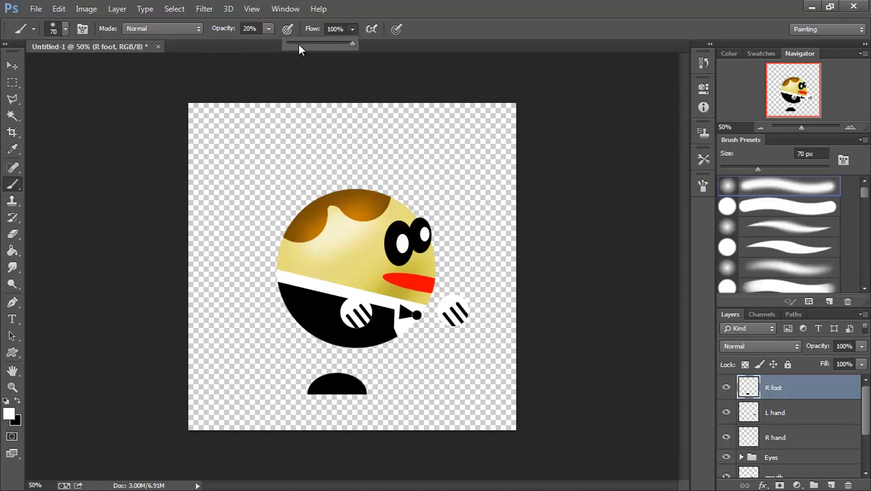
{"action": "left_click", "coordinate": [299, 43]}
{"action": "key", "text": "bracketright"}
{"action": "key", "text": "bracketright"}
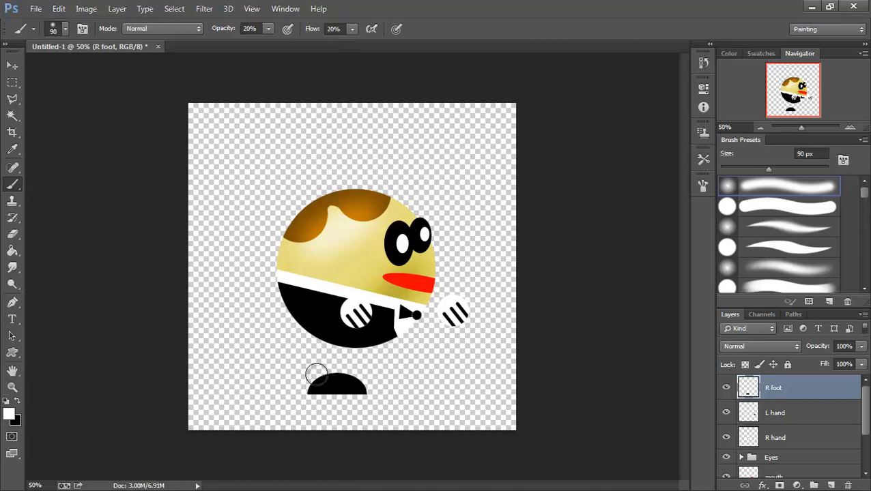
{"action": "left_click_drag", "start_coordinate": [316, 375], "coordinate": [321, 387]}
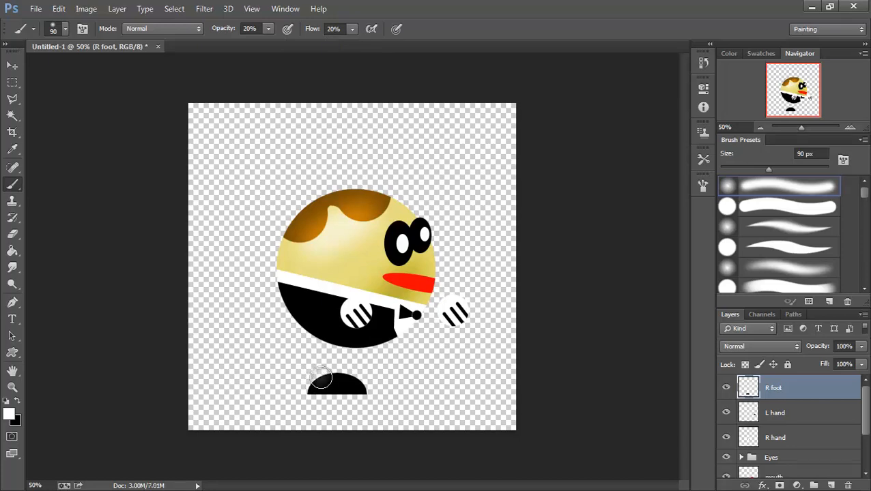
{"action": "mouse_move", "coordinate": [322, 379]}
{"action": "left_mouse_down"}
{"action": "mouse_move", "coordinate": [379, 377]}
{"action": "mouse_move", "coordinate": [359, 375]}
{"action": "mouse_move", "coordinate": [381, 384]}
{"action": "mouse_move", "coordinate": [357, 377]}
{"action": "mouse_move", "coordinate": [372, 387]}
{"action": "mouse_move", "coordinate": [354, 376]}
{"action": "mouse_move", "coordinate": [378, 393]}
{"action": "mouse_move", "coordinate": [396, 379]}
{"action": "mouse_move", "coordinate": [363, 378]}
{"action": "mouse_move", "coordinate": [389, 374]}
{"action": "left_mouse_up"}
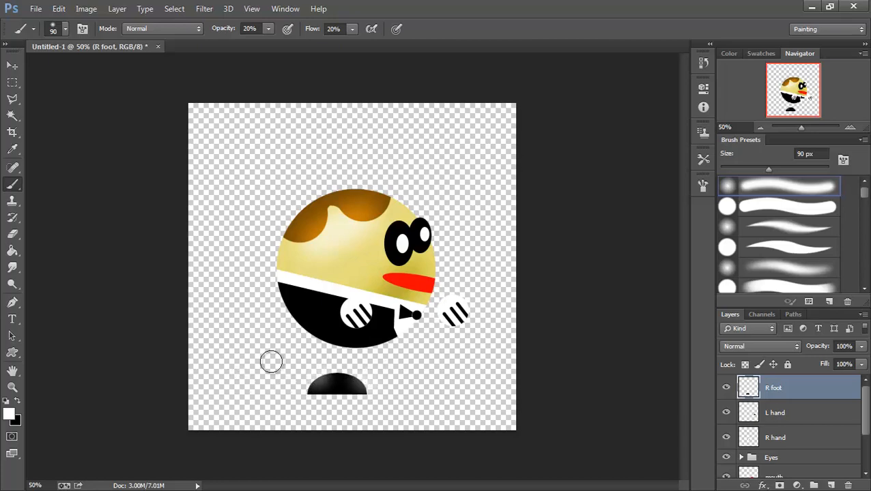
- Duplicate the R foot layer under the name L foot
{"action": "right_click", "coordinate": [763, 387]}
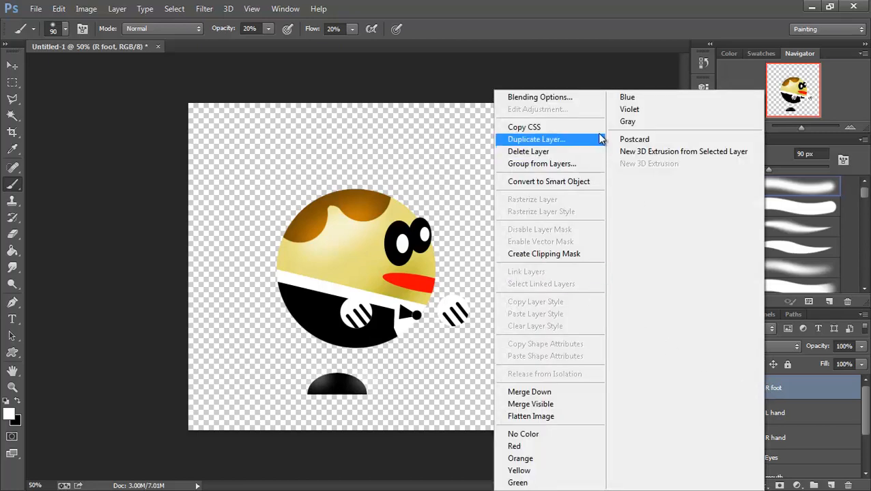
{"action": "left_click", "coordinate": [549, 141]}
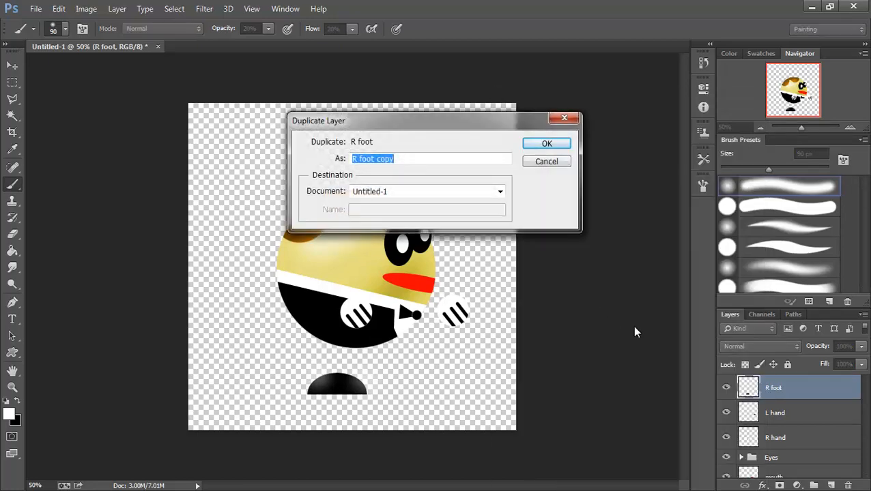
{"action": "left_click", "coordinate": [355, 159]}
{"action": "key", "text": "BackSpace"}
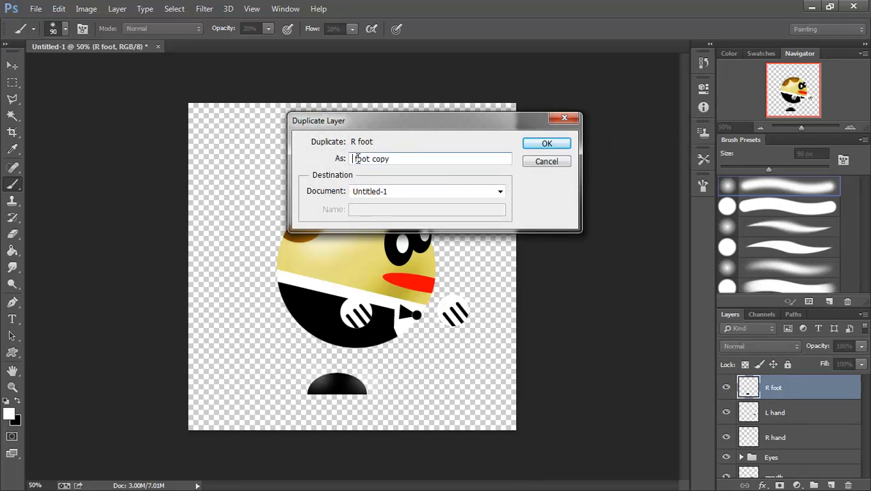
{"action": "type", "text": "L"}
{"action": "left_click_drag", "start_coordinate": [405, 159], "coordinate": [379, 159]}
{"action": "key", "text": "BackSpace"}
{"action": "left_click", "coordinate": [561, 146]}
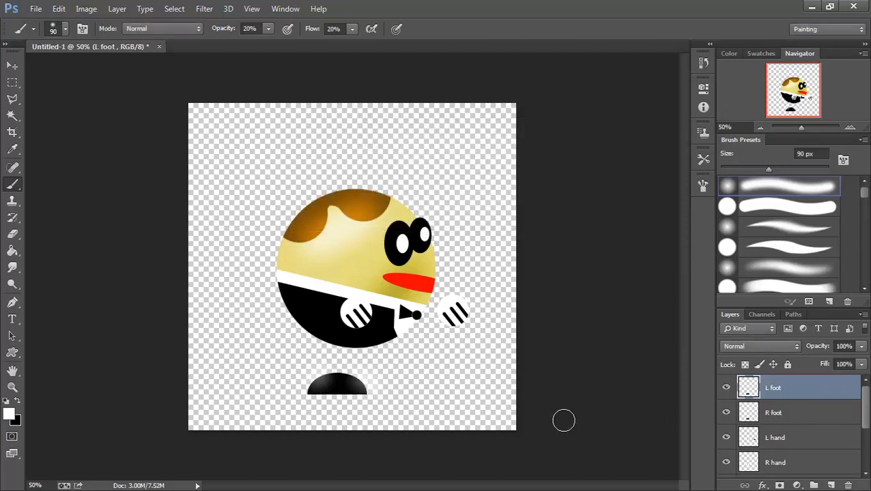
- Offset the L foot slightly up and to the right of the R foot and place its layer below R foot
{"action": "left_click", "coordinate": [13, 66]}
{"action": "left_click_drag", "start_coordinate": [345, 391], "coordinate": [366, 382]}
{"action": "left_click_drag", "start_coordinate": [789, 387], "coordinate": [789, 425]}
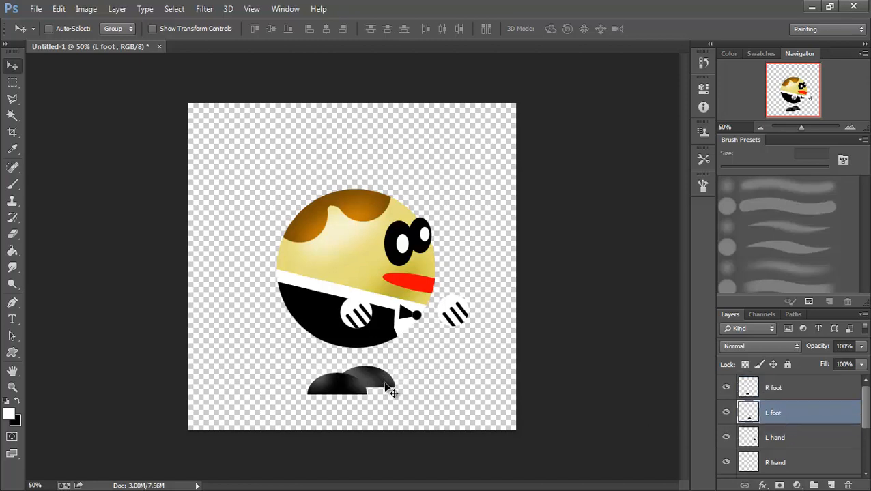
- Move the L hand layer below the R hand layer in the stacking order
{"action": "left_click_drag", "start_coordinate": [867, 411], "coordinate": [867, 428]}
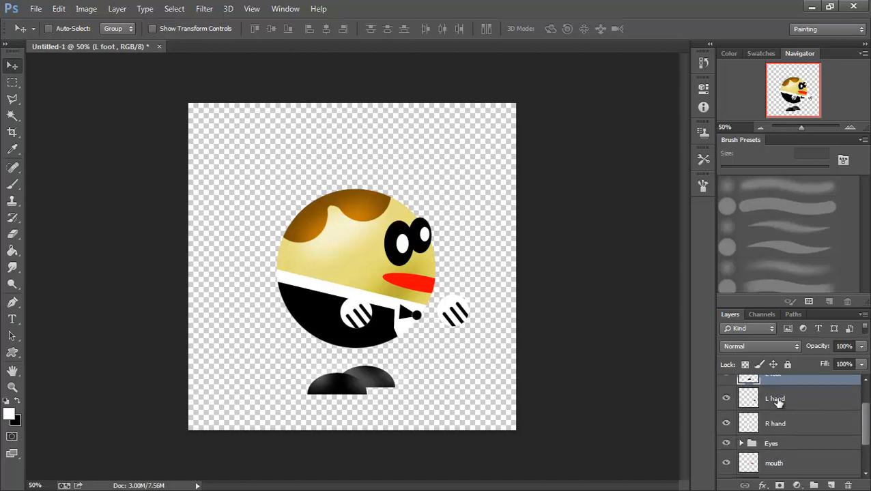
{"action": "left_click_drag", "start_coordinate": [777, 400], "coordinate": [778, 435]}
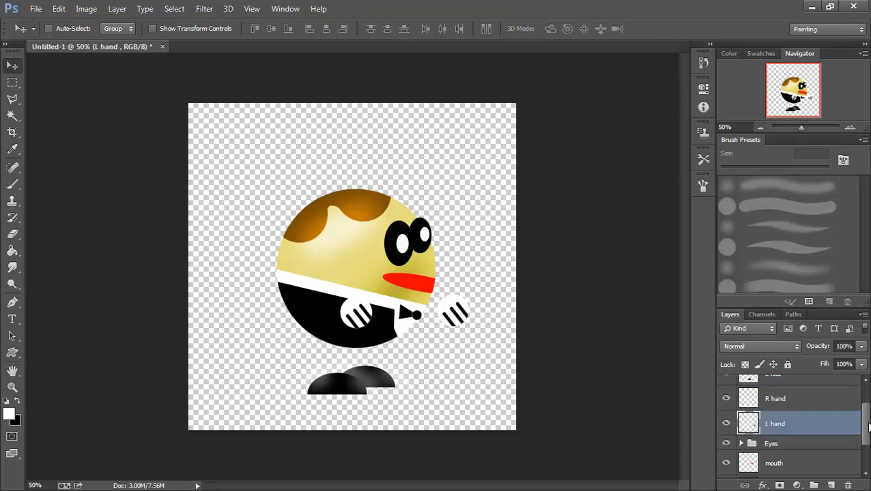
{"action": "left_click_drag", "start_coordinate": [868, 426], "coordinate": [868, 415]}
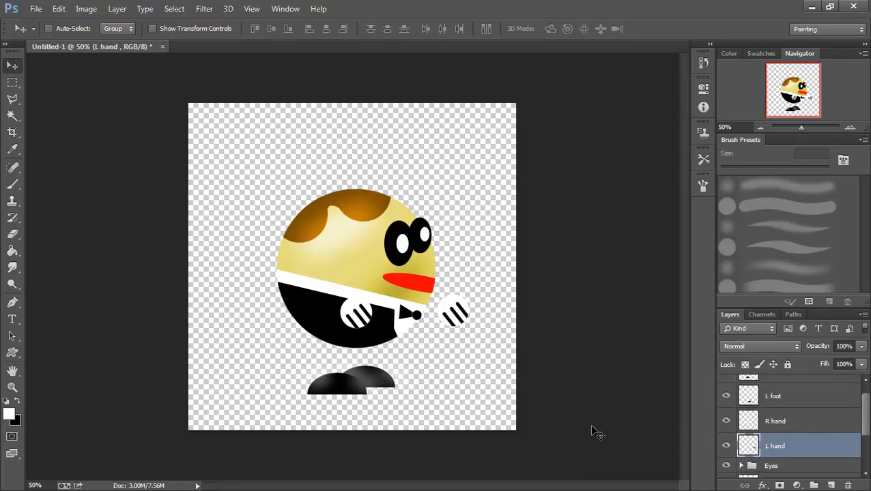
- Scale the L foot layer down to about 92% in width and height with Free Transform
{"action": "left_click", "coordinate": [783, 400]}
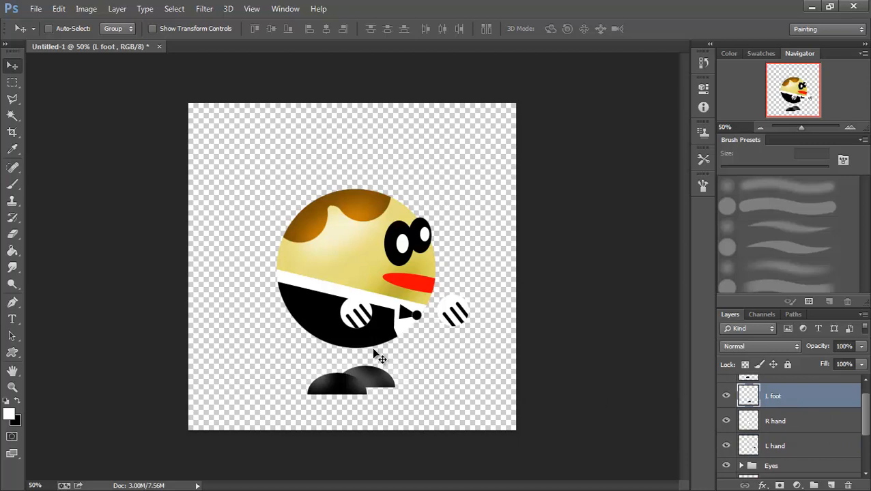
{"action": "key", "text": "ctrl+t"}
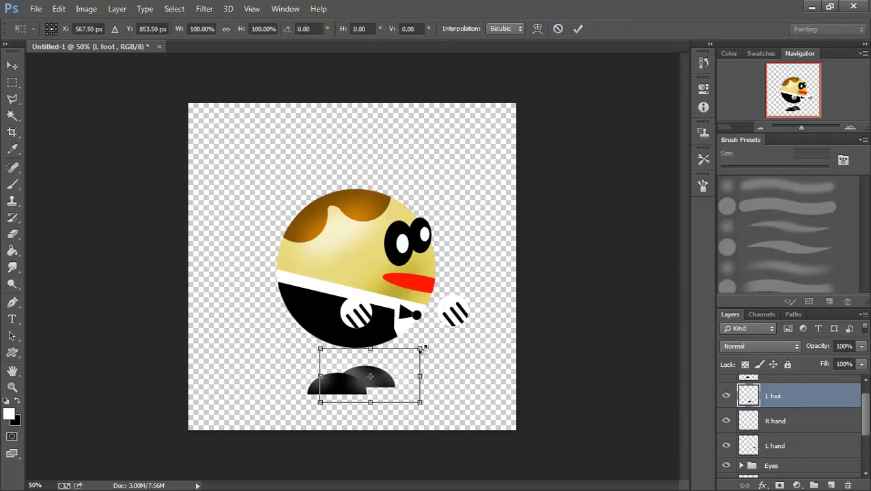
{"action": "left_click_drag", "start_coordinate": [420, 350], "coordinate": [415, 354]}
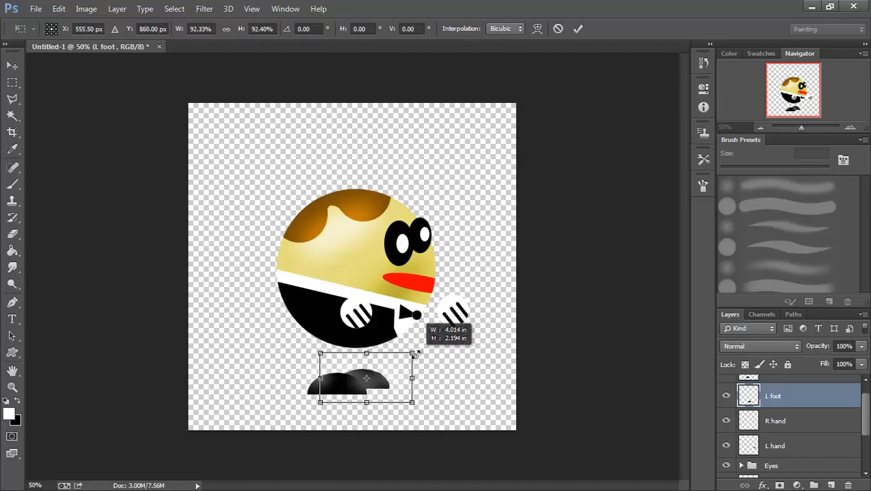
{"action": "left_click_drag", "start_coordinate": [414, 353], "coordinate": [415, 354]}
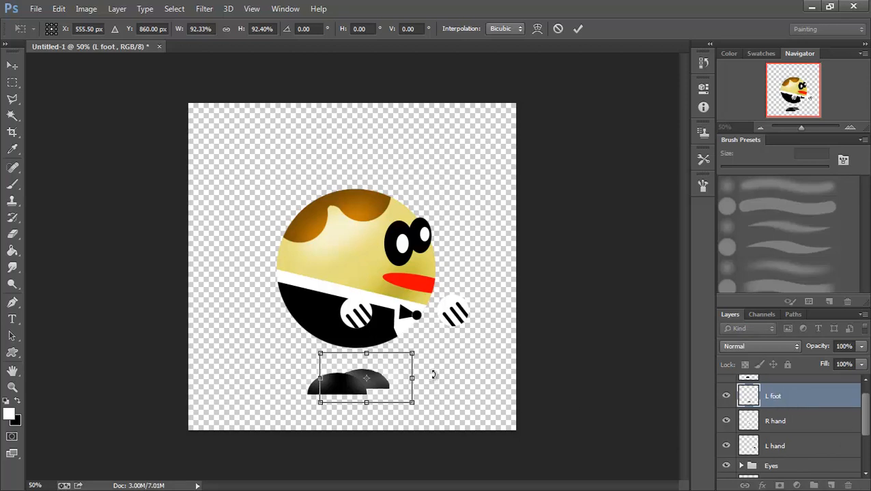
{"action": "key", "text": "Return"}
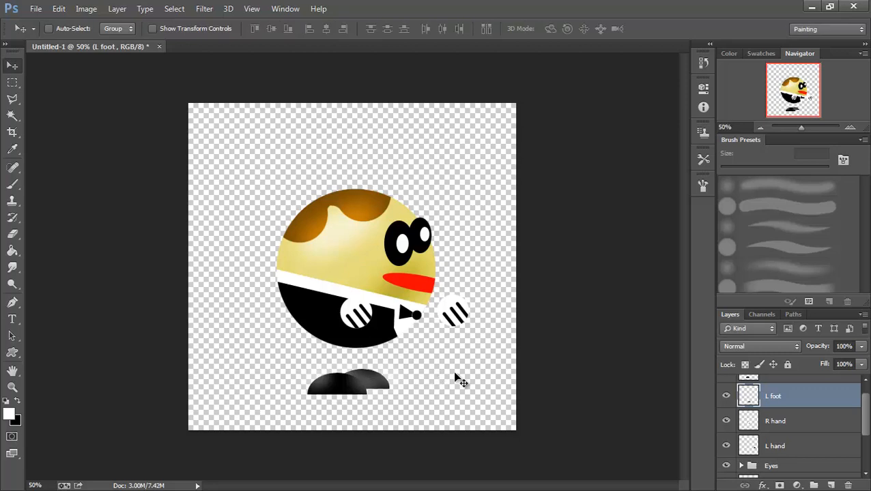
- Reposition the L foot beside the R foot, slightly higher and with a small gap between them
{"action": "left_click_drag", "start_coordinate": [371, 383], "coordinate": [428, 368]}
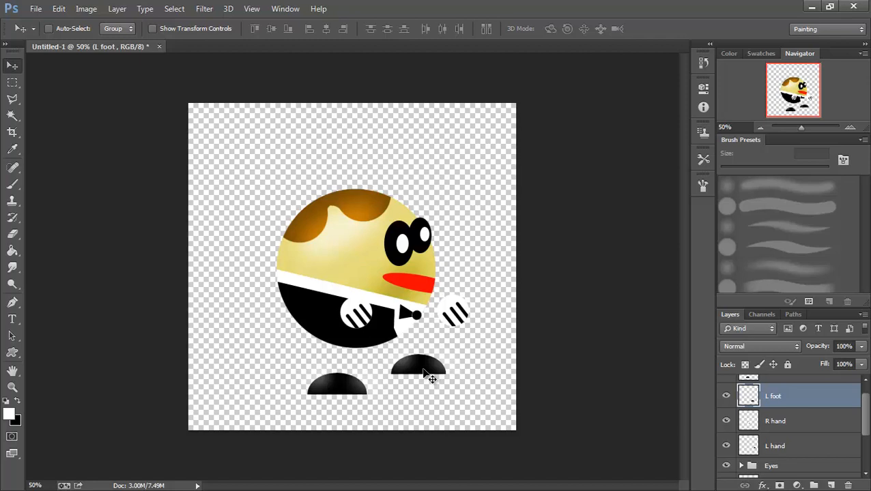
{"action": "left_click_drag", "start_coordinate": [421, 372], "coordinate": [368, 394]}
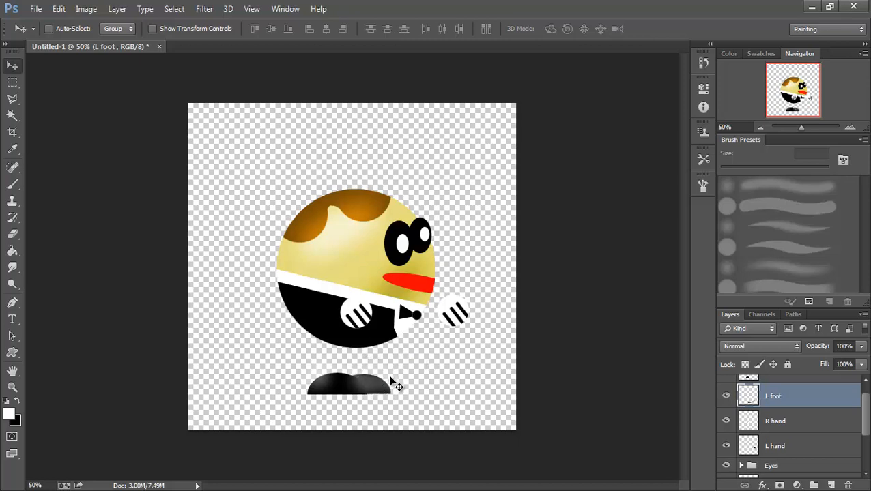
{"action": "left_click_drag", "start_coordinate": [394, 385], "coordinate": [412, 376]}
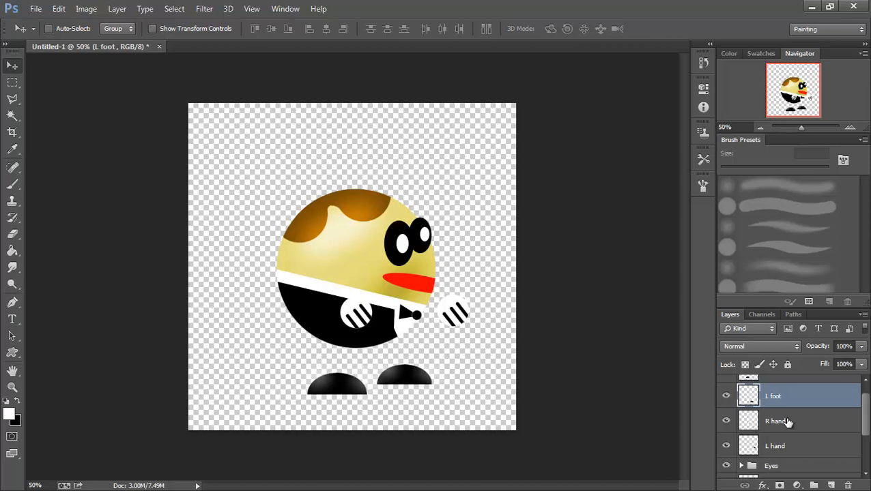
- Delete the L foot and R foot layers, undoing the accidental deletion of the R hand layer
{"action": "key", "text": "Delete"}
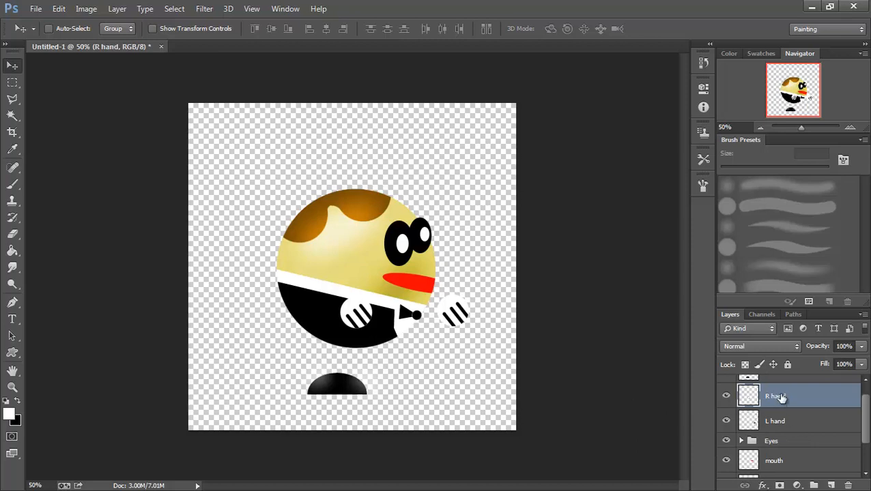
{"action": "key", "text": "Delete"}
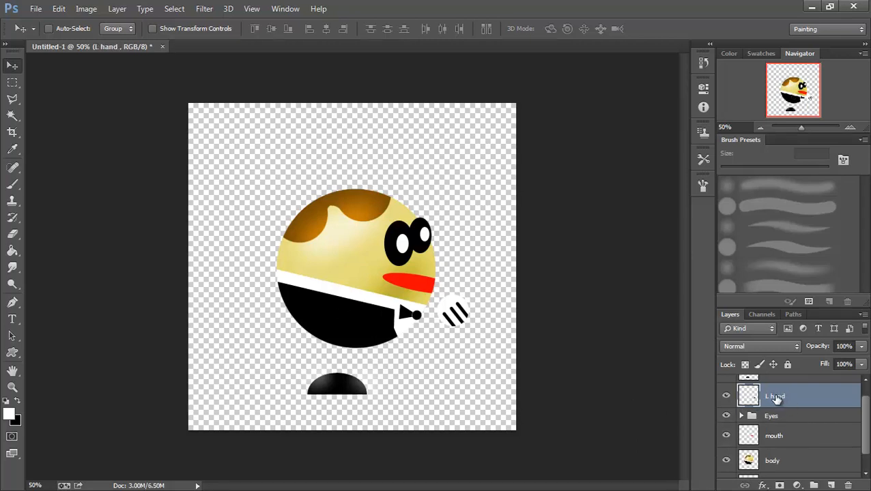
{"action": "key", "text": "ctrl+z"}
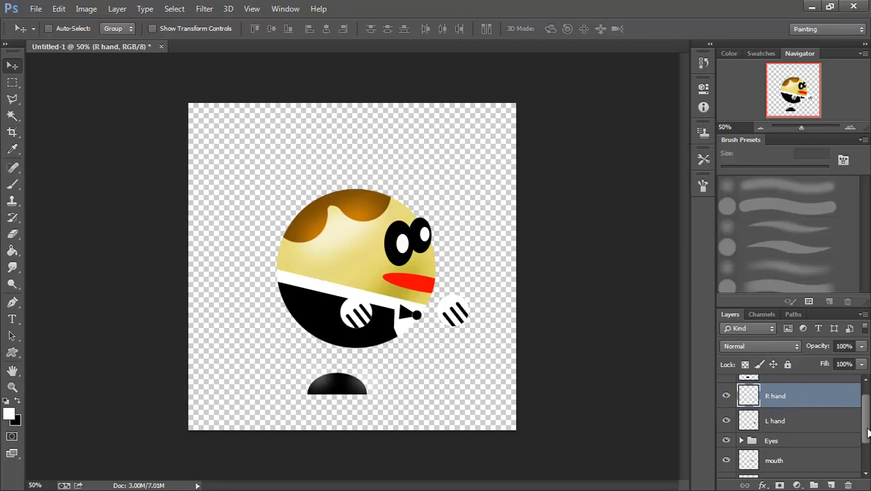
{"action": "scroll", "coordinate": [868, 434], "scroll_direction": "up", "scroll_amount": 1}
{"action": "left_click", "coordinate": [777, 389]}
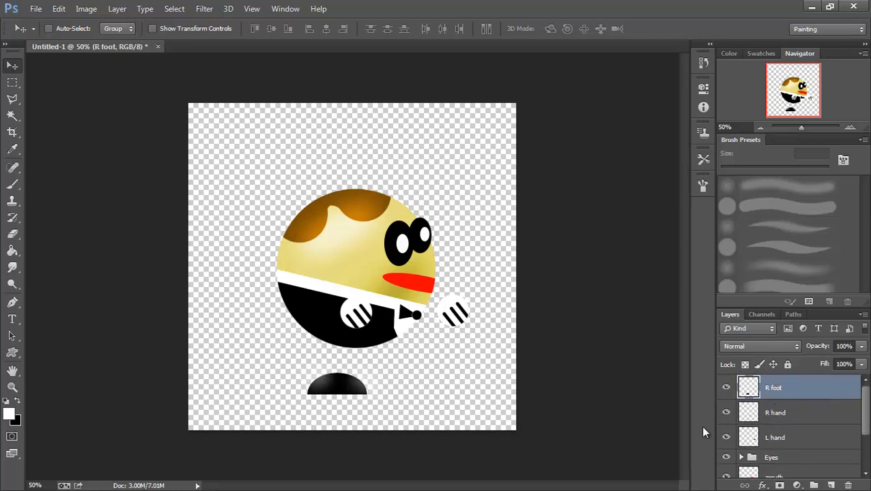
{"action": "key", "text": "Delete"}
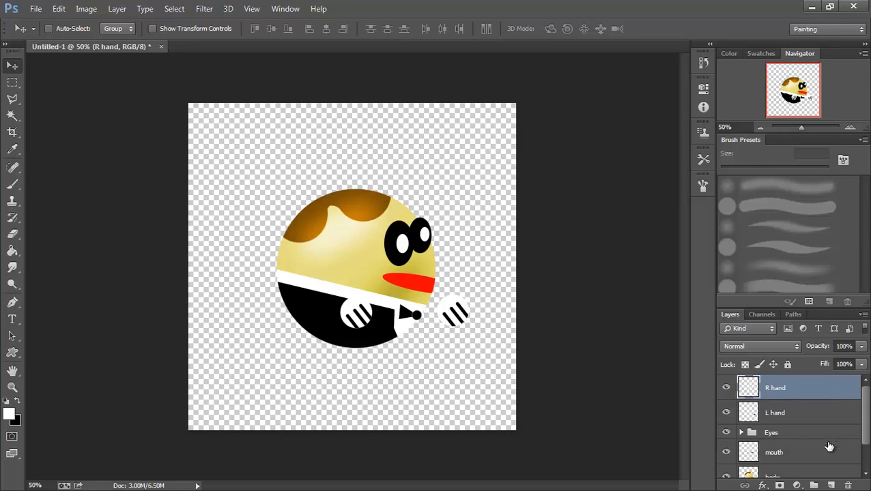
- Add a new layer and make a dome-shaped selection beneath the body by subtracting a rectangle from the lower half of an ellipse
{"action": "left_click", "coordinate": [832, 485]}
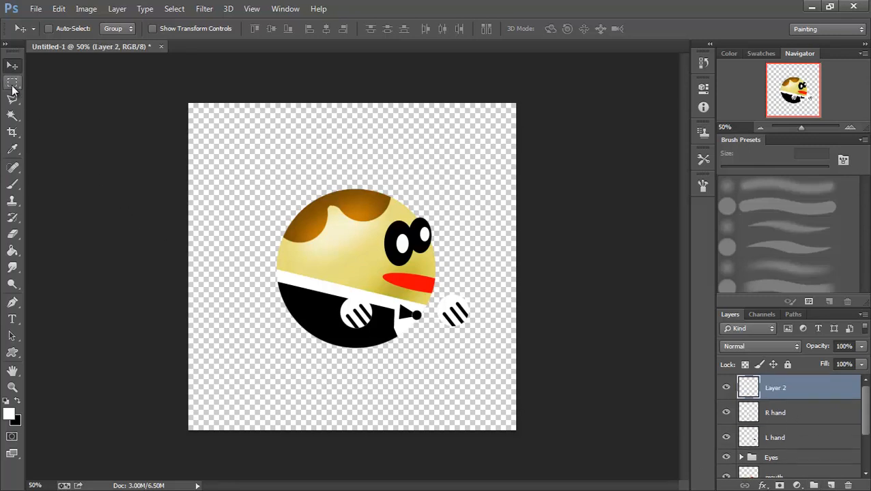
{"action": "left_click", "coordinate": [12, 84]}
{"action": "left_click", "coordinate": [72, 93]}
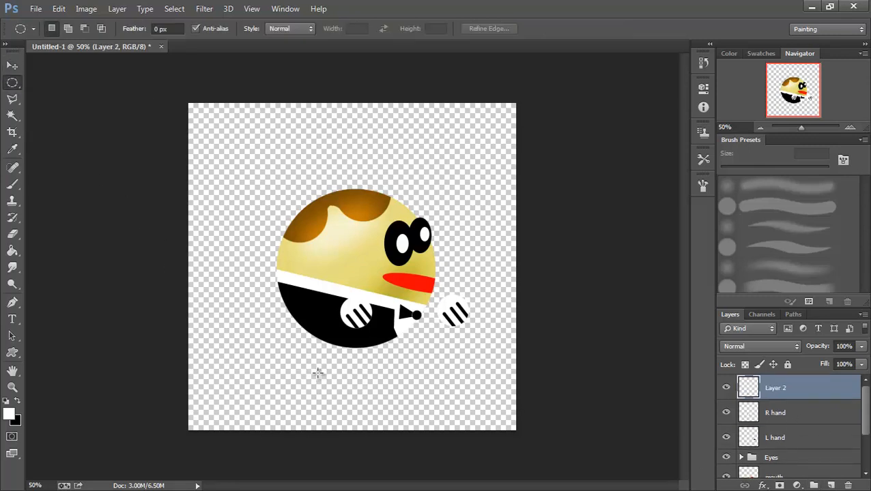
{"action": "left_click_drag", "start_coordinate": [306, 377], "coordinate": [368, 420]}
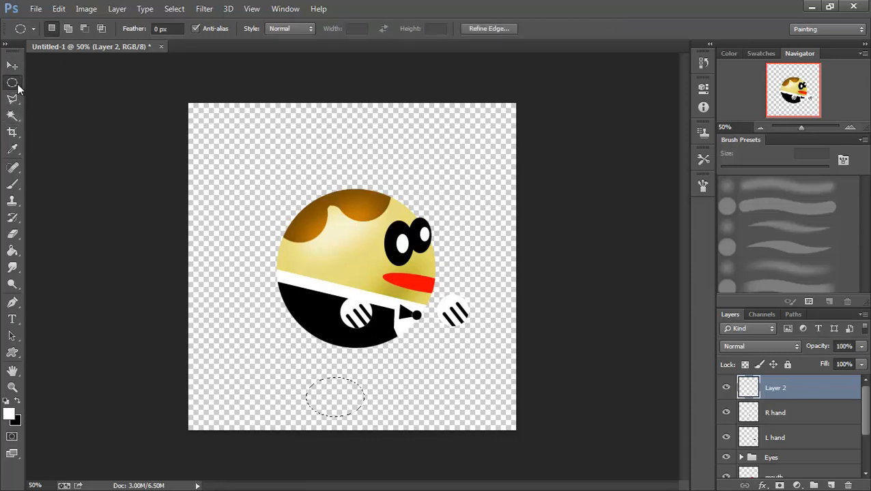
{"action": "right_click", "coordinate": [18, 86]}
{"action": "left_click", "coordinate": [91, 83]}
{"action": "key", "text": "alt"}
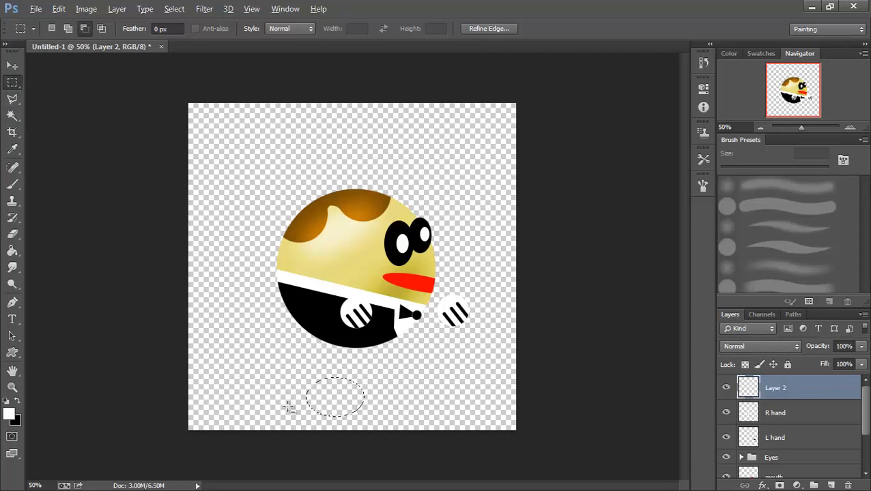
{"action": "left_click_drag", "start_coordinate": [292, 396], "coordinate": [389, 420]}
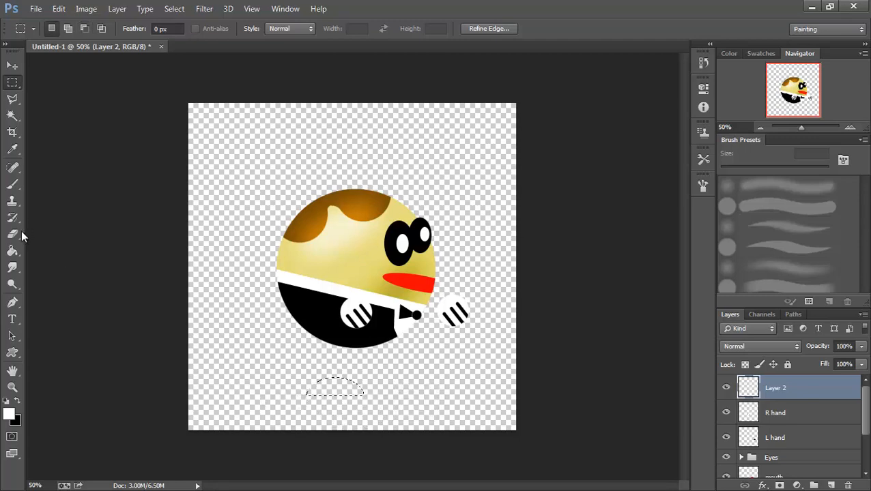
- Fill the dome selection with black and brush a faint white highlight on it at 90 px, 20% opacity and 20% flow
{"action": "left_click", "coordinate": [14, 251]}
{"action": "key", "text": "x"}
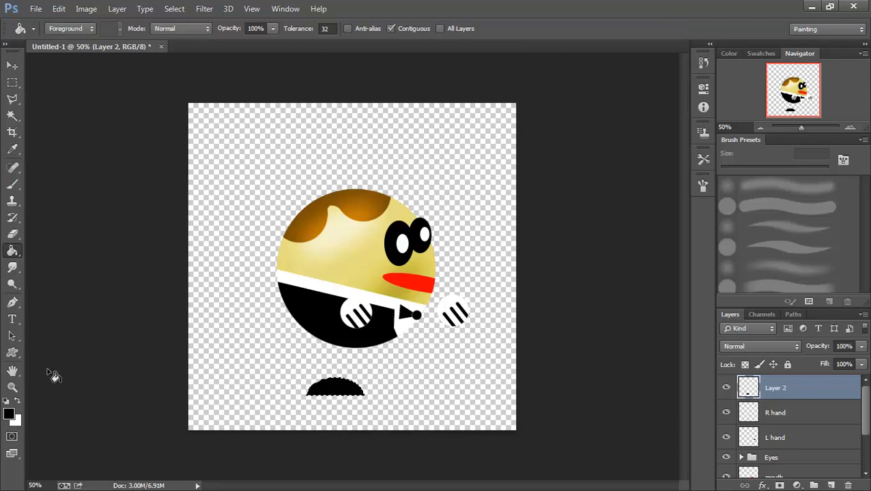
{"action": "key", "text": "x"}
{"action": "left_click", "coordinate": [13, 183]}
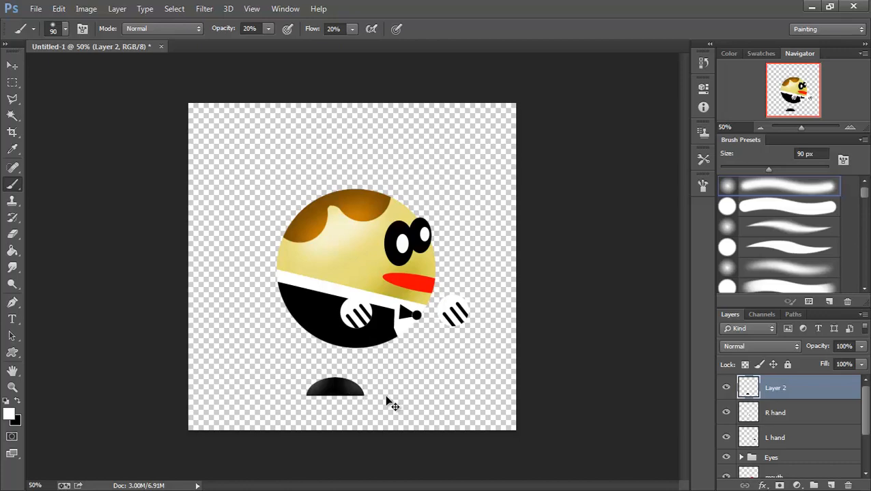
- Enlarge the black foot to about 109% width and 133% height with Free Transform
{"action": "key", "text": "ctrl+t"}
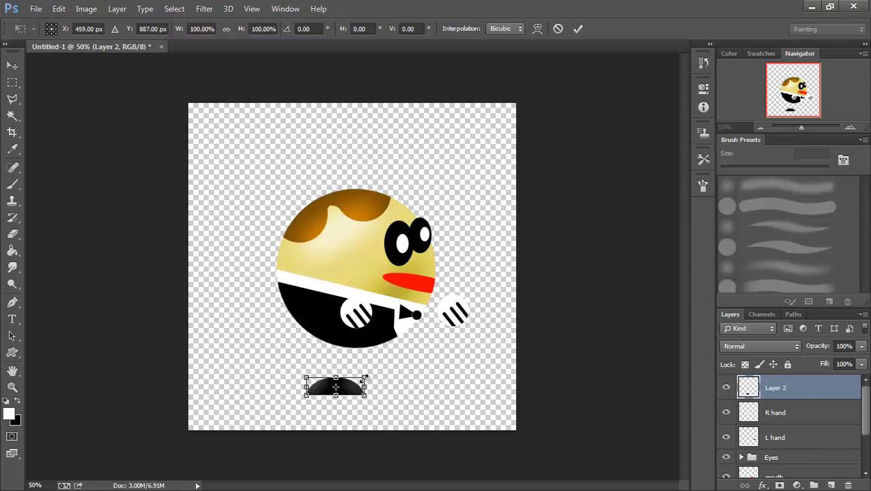
{"action": "left_click_drag", "start_coordinate": [362, 379], "coordinate": [340, 371]}
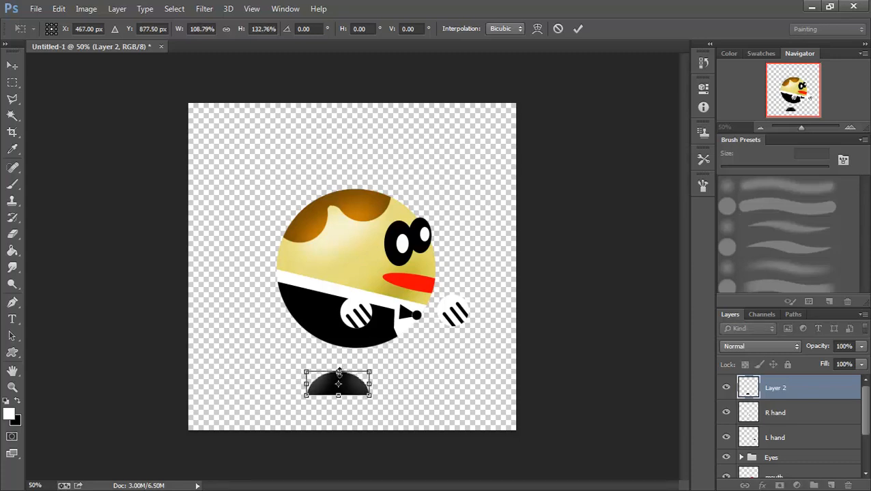
{"action": "key", "text": "Return"}
{"action": "key", "text": "b"}
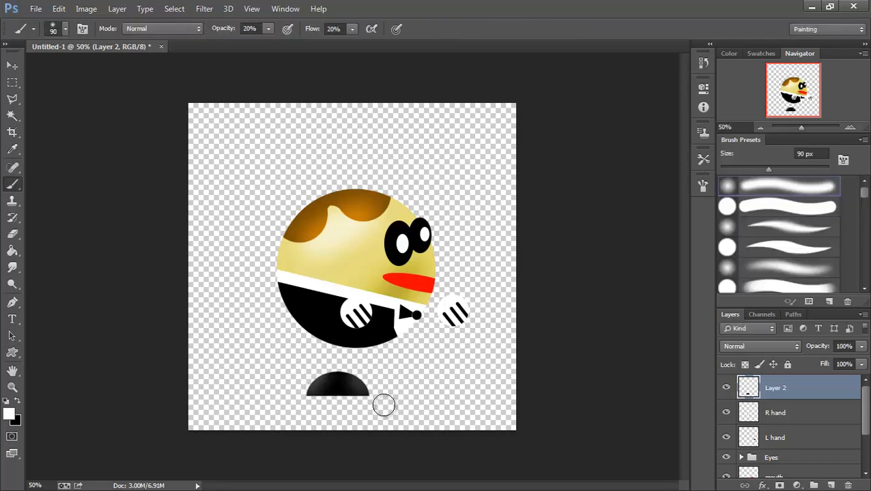
- Duplicate the black foot layer and place the copy below and to the left of the original foot, partly overlapping it
{"action": "key", "text": "ctrl+j"}
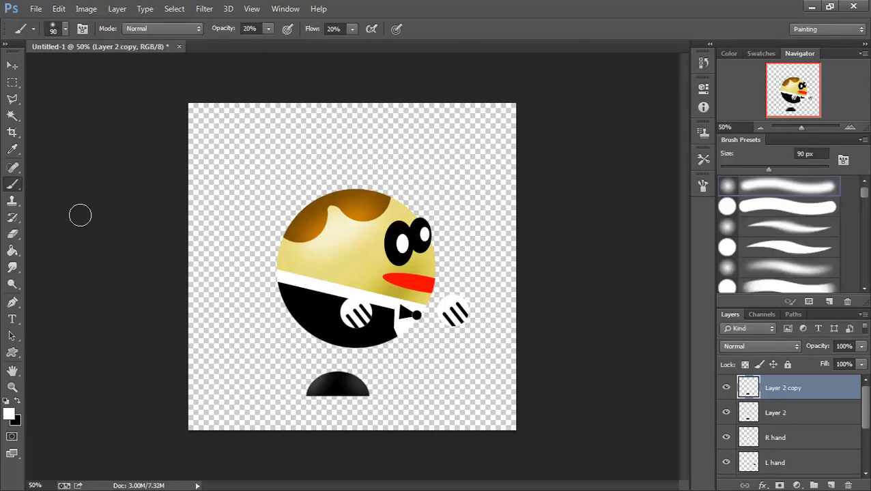
{"action": "left_click", "coordinate": [12, 66]}
{"action": "left_click_drag", "start_coordinate": [334, 391], "coordinate": [369, 384]}
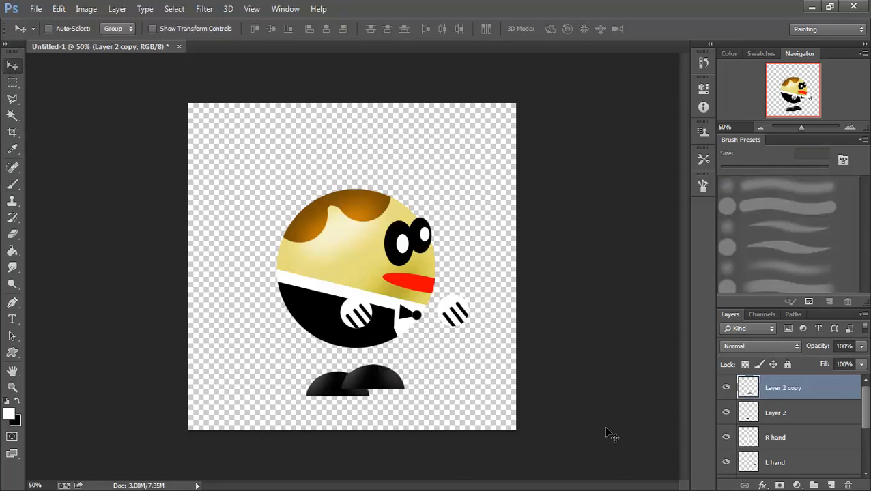
{"action": "left_click_drag", "start_coordinate": [394, 389], "coordinate": [321, 400]}
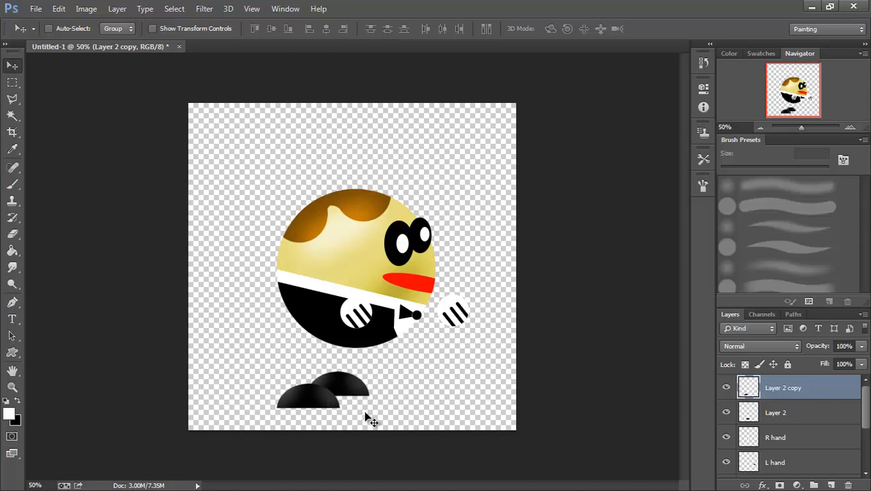
- Enlarge the copied front foot slightly with Free Transform
{"action": "key", "text": "ctrl+t"}
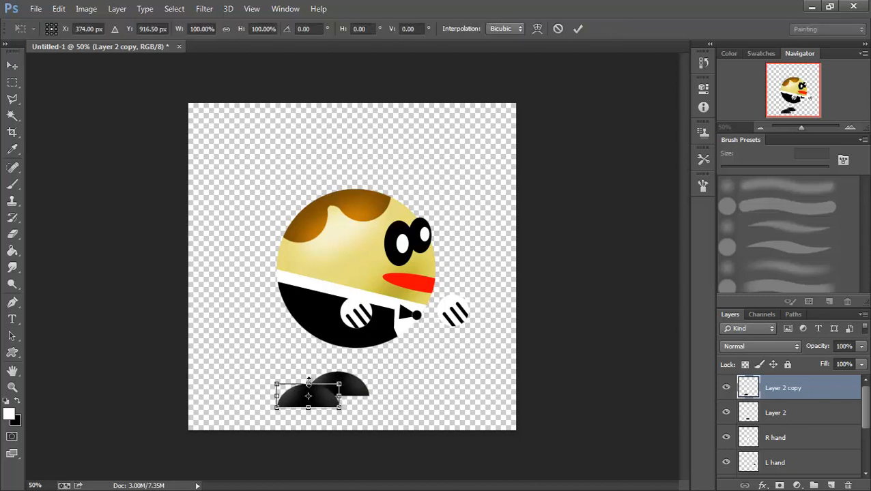
{"action": "left_click_drag", "start_coordinate": [308, 382], "coordinate": [345, 380]}
{"action": "key", "text": "Return"}
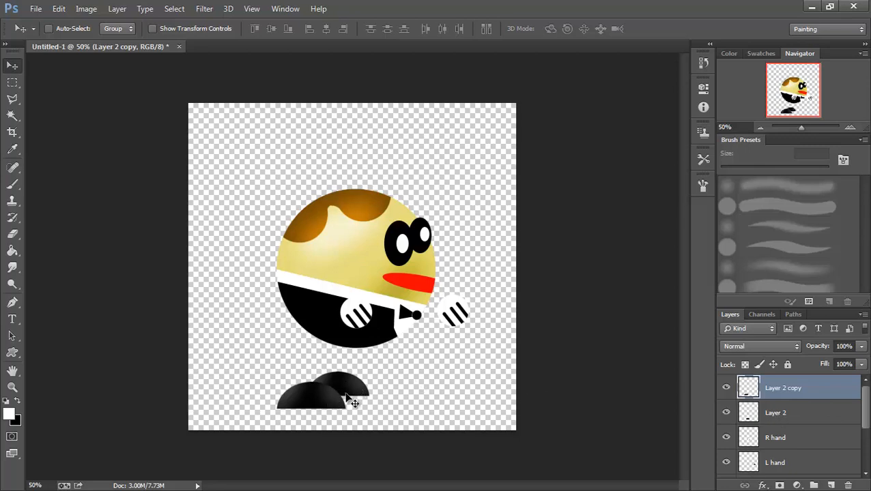
- Rename Layer 2 as L foot and its copy as R foot
{"action": "double_click", "coordinate": [775, 413]}
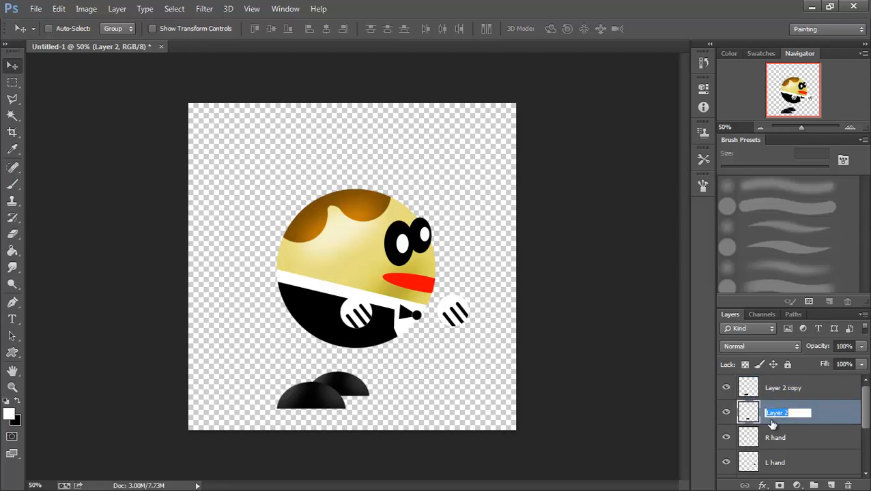
{"action": "type", "text": "L foot"}
{"action": "key", "text": "Return"}
{"action": "double_click", "coordinate": [783, 388]}
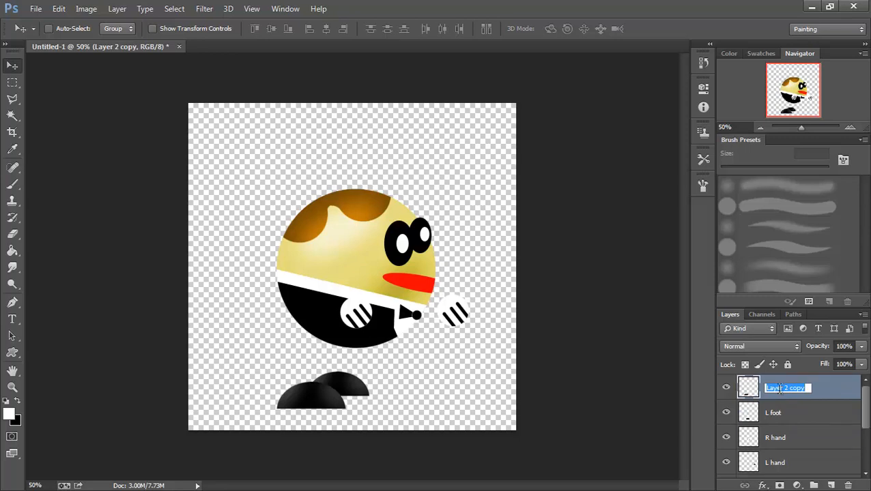
{"action": "type", "text": "R foot"}
{"action": "key", "text": "Return"}
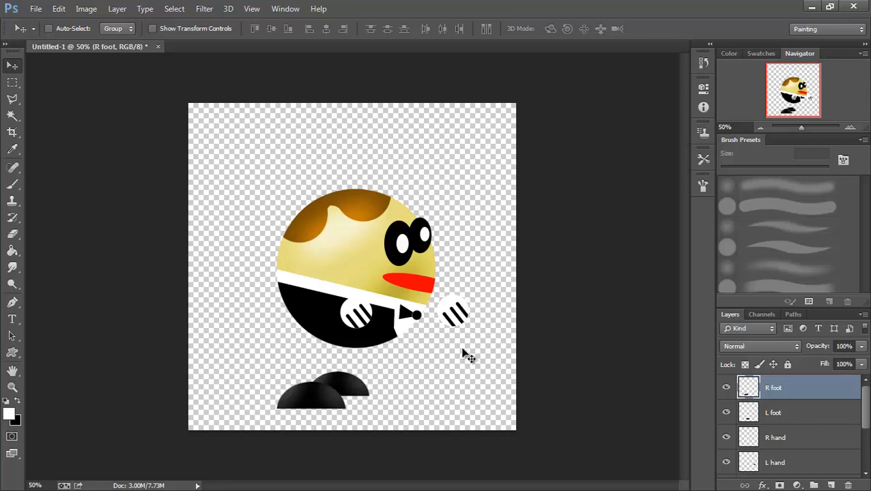
{"action": "left_click_drag", "start_coordinate": [865, 408], "coordinate": [867, 447]}
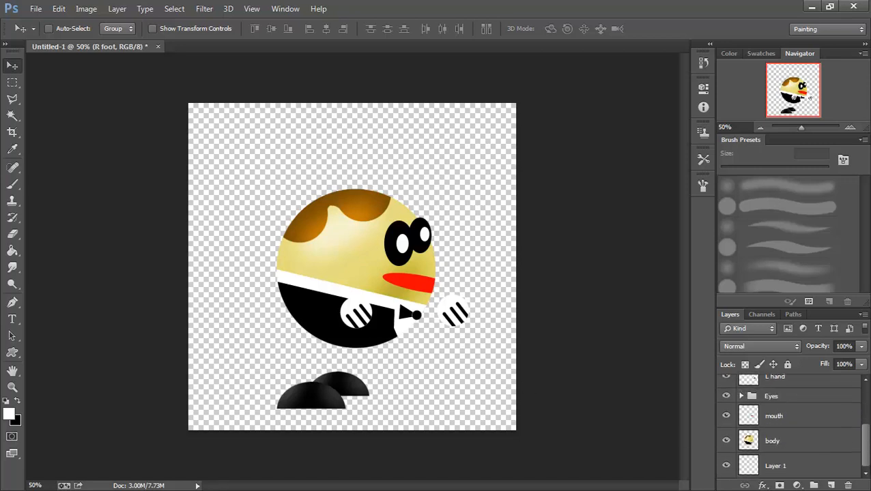
{"action": "left_click", "coordinate": [792, 443]}
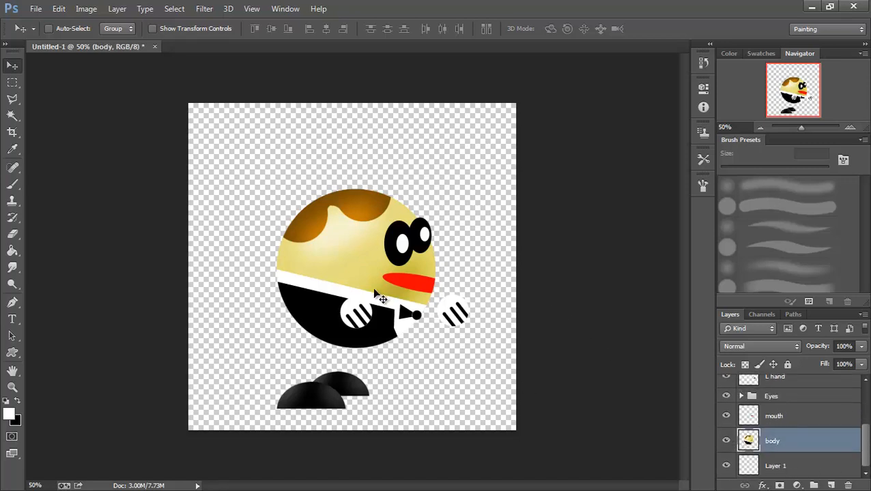
{"action": "left_click_drag", "start_coordinate": [371, 287], "coordinate": [293, 215]}
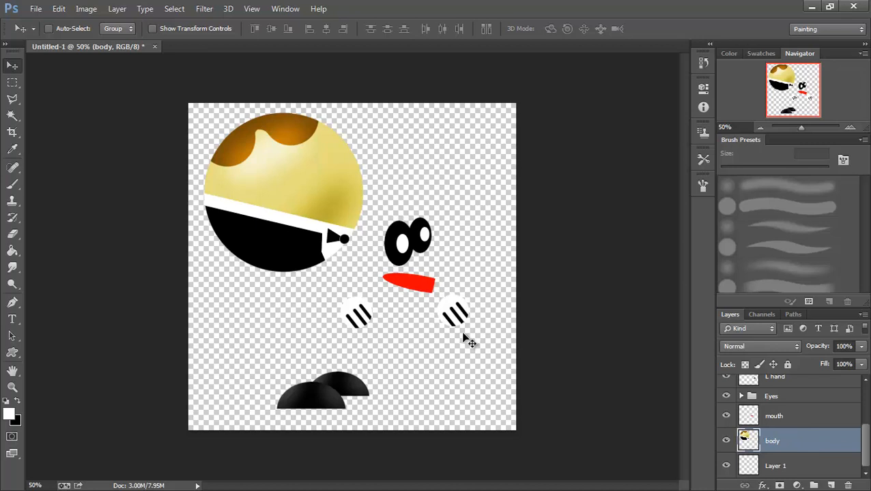
{"action": "key", "text": "ctrl+z"}
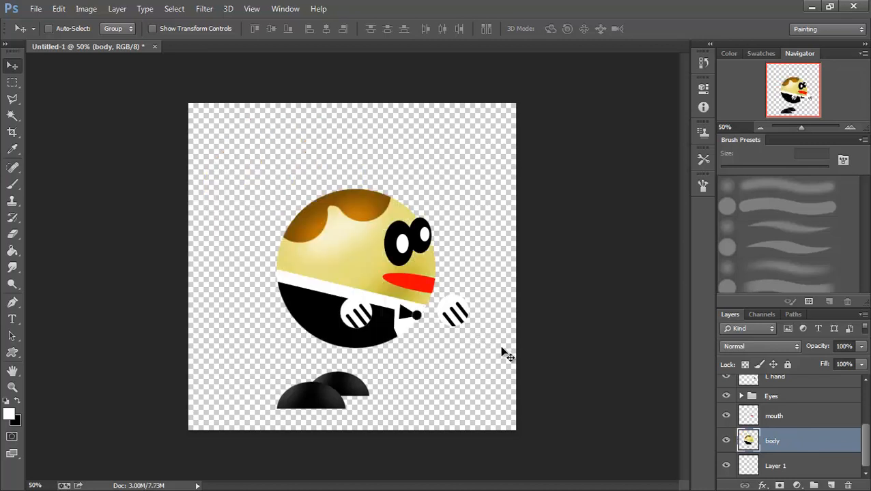
- Merge the mouth layer down into the body layer and move the merged body to the upper-left corner of the canvas
{"action": "left_click", "coordinate": [778, 418]}
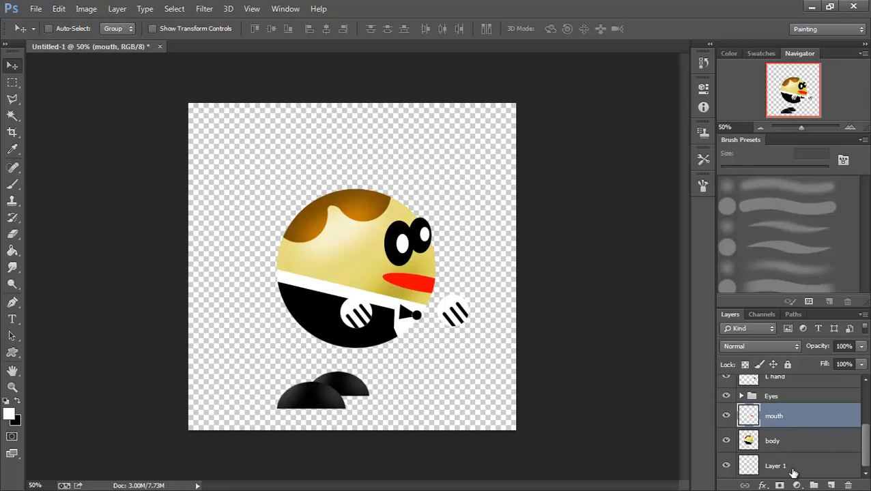
{"action": "key", "text": "ctrl+e"}
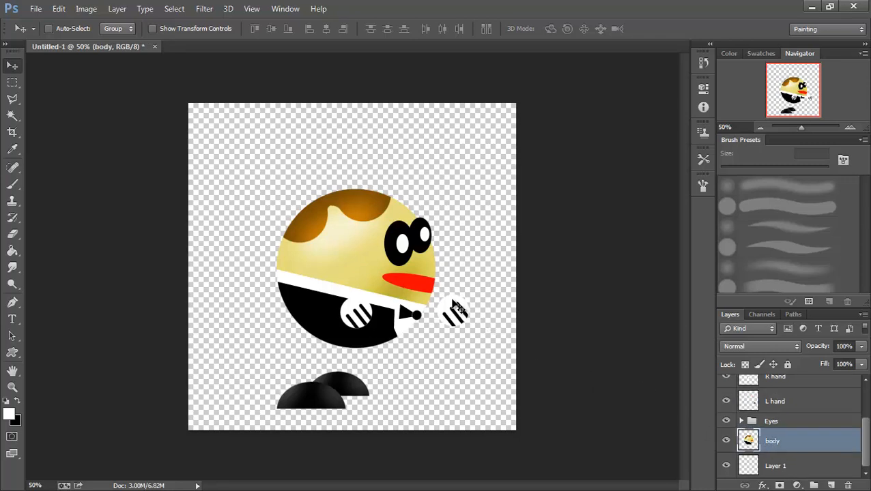
{"action": "left_click_drag", "start_coordinate": [363, 270], "coordinate": [290, 198]}
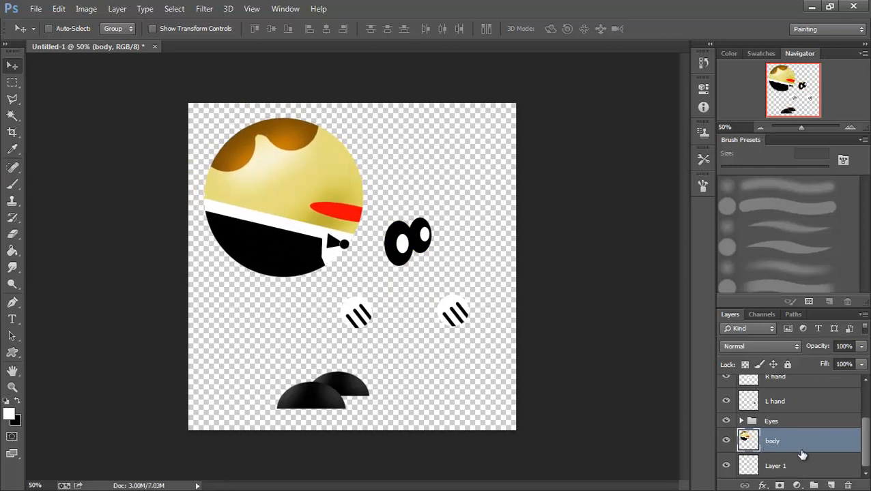
- Expand the Eyes group and move the R eye black and R eye White layers apart, side by side near the canvas's upper right
{"action": "left_click", "coordinate": [742, 421]}
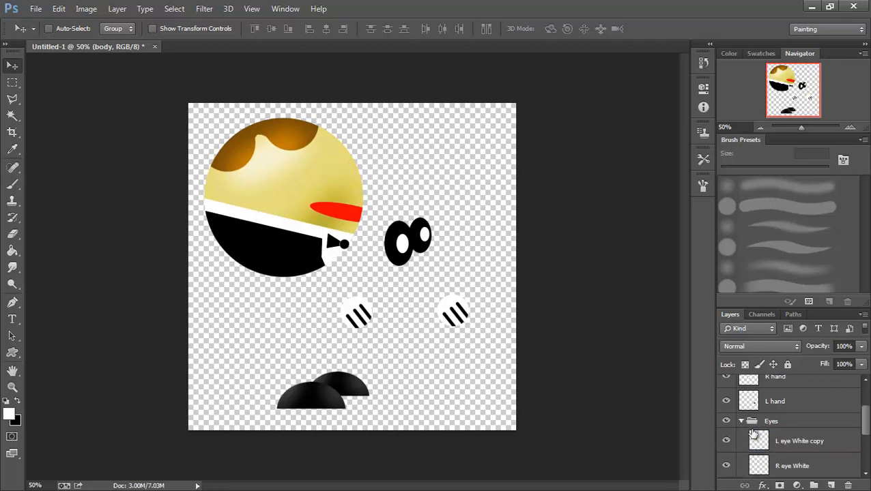
{"action": "left_click_drag", "start_coordinate": [866, 423], "coordinate": [868, 447]}
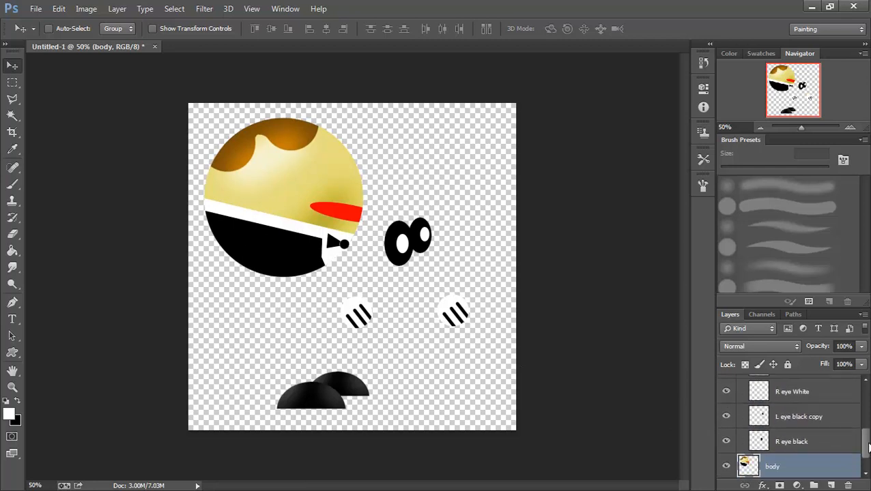
{"action": "left_click", "coordinate": [800, 444]}
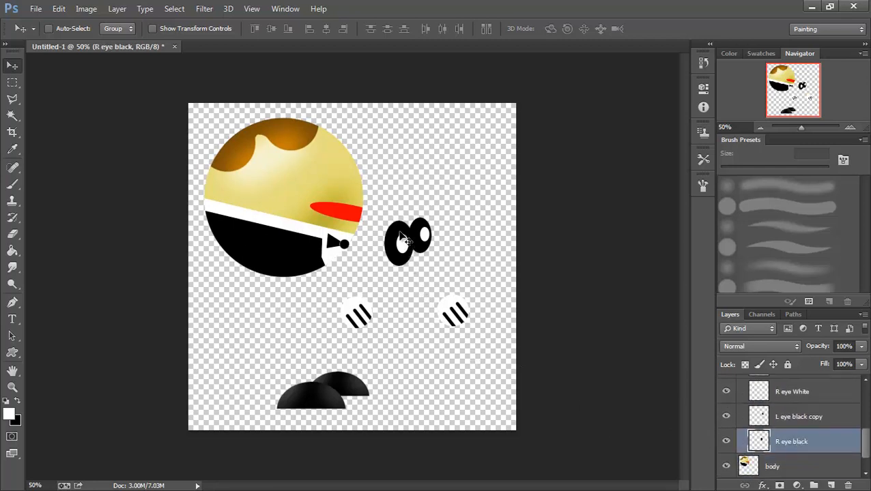
{"action": "left_click_drag", "start_coordinate": [402, 239], "coordinate": [420, 144]}
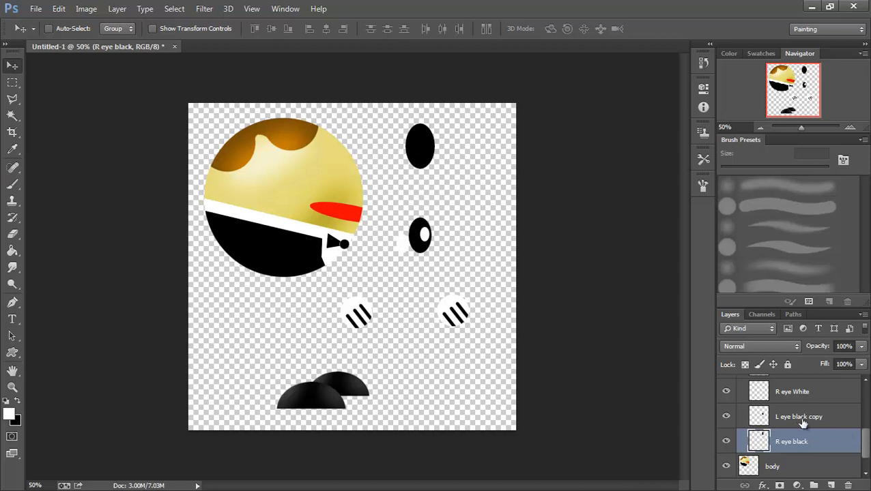
{"action": "left_click", "coordinate": [798, 396]}
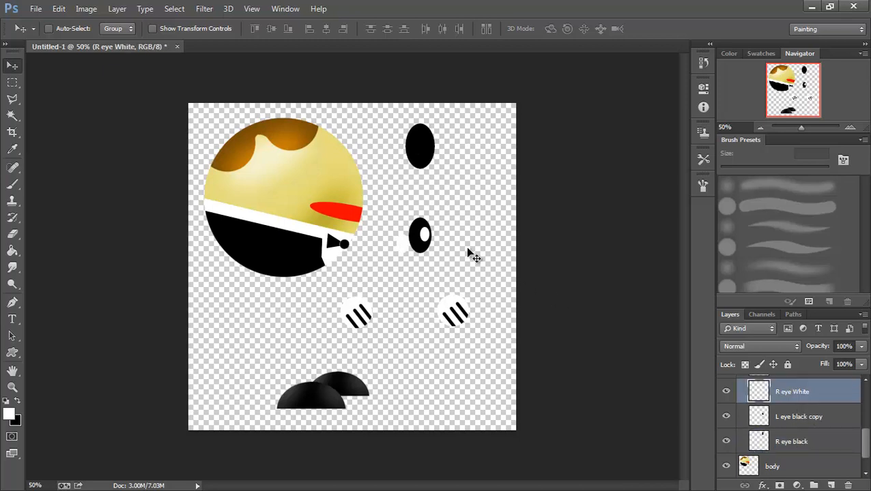
{"action": "left_click_drag", "start_coordinate": [410, 239], "coordinate": [476, 147]}
- Shift the L eye black copy layer slightly upward and move the L eye White copy layer clear to its right
{"action": "left_click", "coordinate": [792, 417]}
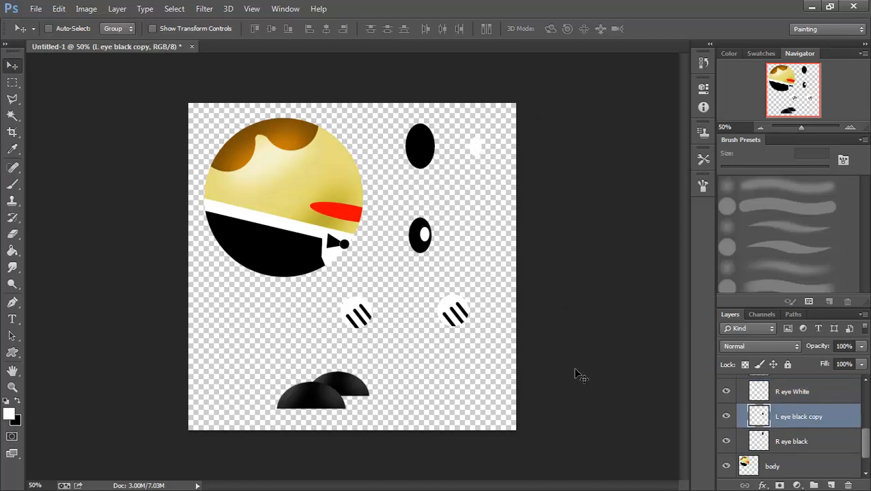
{"action": "mouse_move", "coordinate": [429, 248]}
{"action": "left_mouse_down"}
{"action": "mouse_move", "coordinate": [415, 228]}
{"action": "mouse_move", "coordinate": [464, 236]}
{"action": "mouse_move", "coordinate": [431, 237]}
{"action": "left_mouse_up"}
{"action": "left_click", "coordinate": [793, 394]}
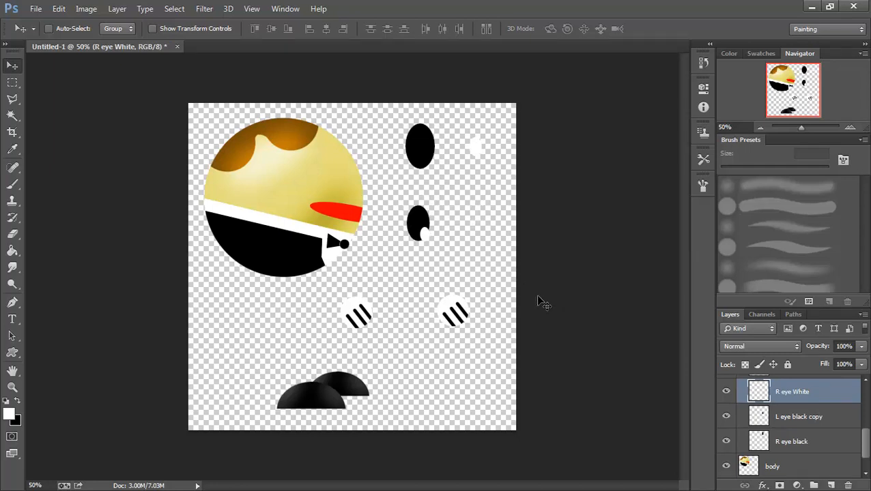
{"action": "left_click_drag", "start_coordinate": [866, 451], "coordinate": [866, 435]}
{"action": "left_click", "coordinate": [802, 407]}
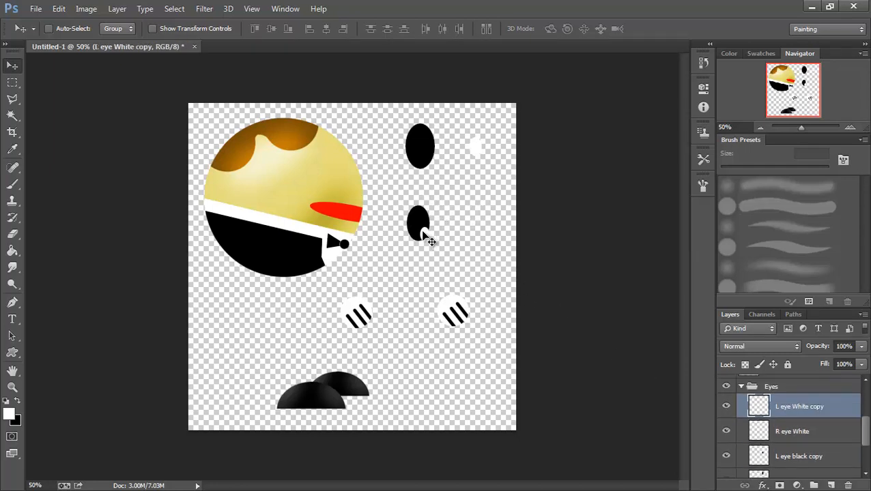
{"action": "left_click_drag", "start_coordinate": [422, 231], "coordinate": [472, 220]}
- Move the L hand toward the canvas's right edge and place the R hand below it in the lower-right corner
{"action": "left_click_drag", "start_coordinate": [866, 445], "coordinate": [866, 417]}
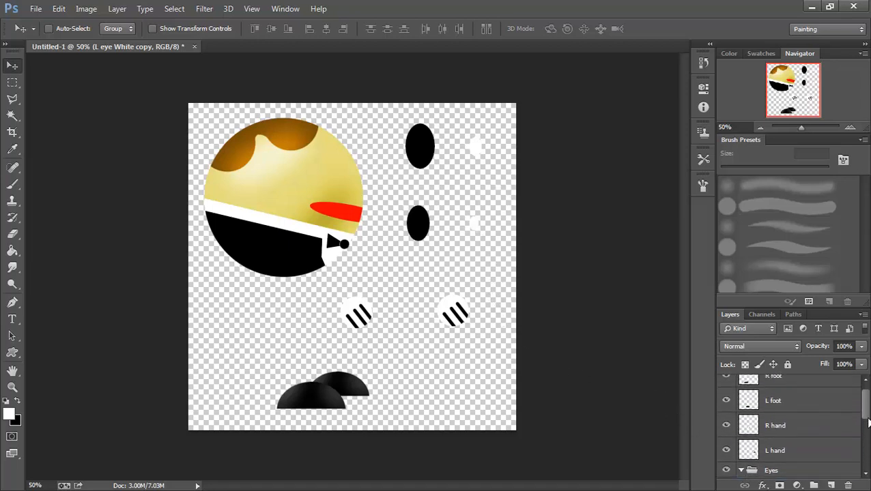
{"action": "left_click", "coordinate": [792, 451]}
{"action": "left_click_drag", "start_coordinate": [449, 321], "coordinate": [471, 323]}
{"action": "left_click", "coordinate": [785, 426]}
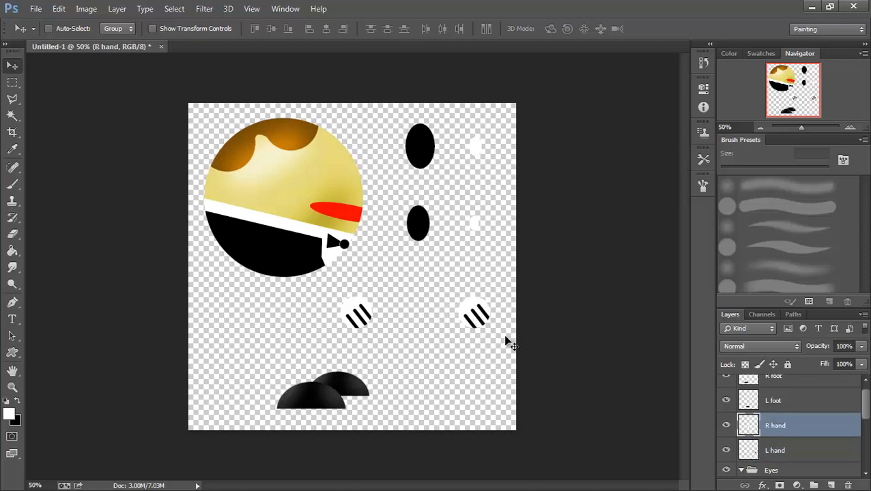
{"action": "left_click_drag", "start_coordinate": [359, 321], "coordinate": [471, 402]}
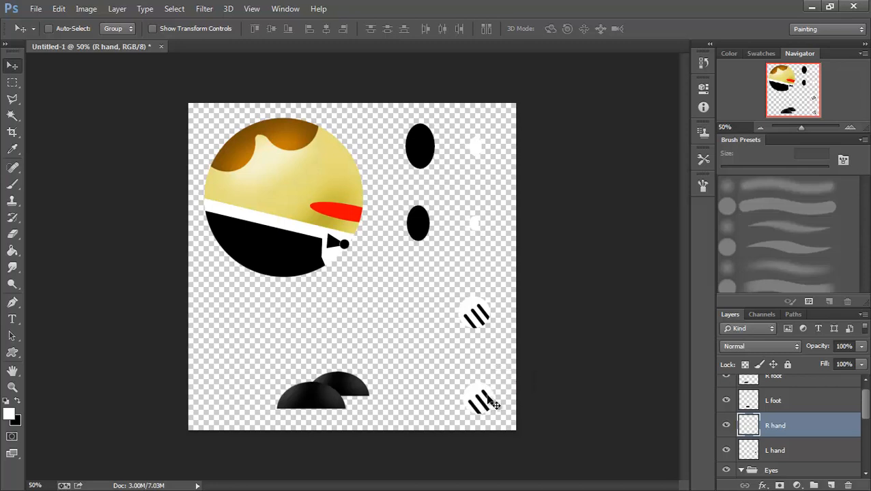
- Move the L foot up and to the right and the R foot up and to the left, separating them beneath the body
{"action": "left_click", "coordinate": [778, 402]}
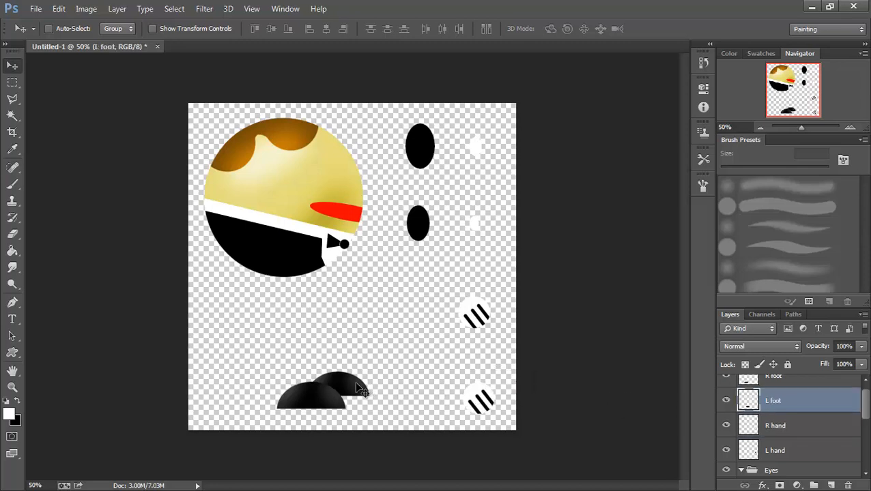
{"action": "left_click_drag", "start_coordinate": [357, 387], "coordinate": [400, 357]}
{"action": "left_click", "coordinate": [777, 386]}
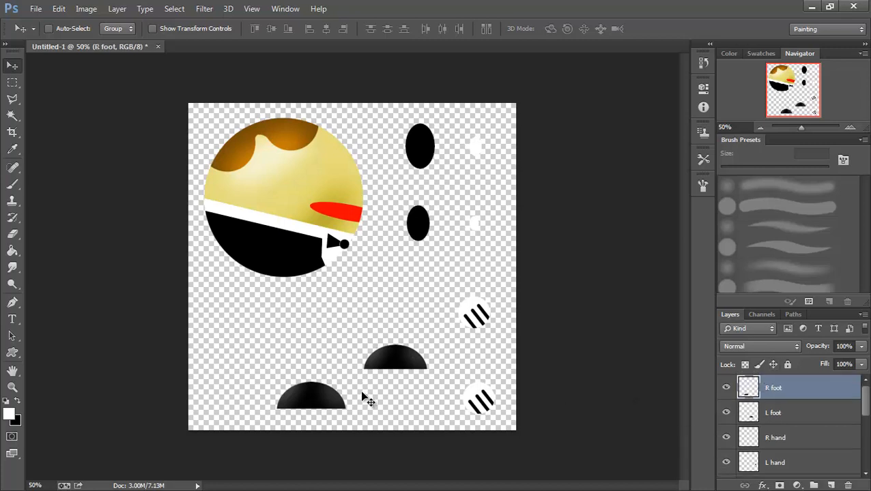
{"action": "left_click_drag", "start_coordinate": [311, 401], "coordinate": [273, 361]}
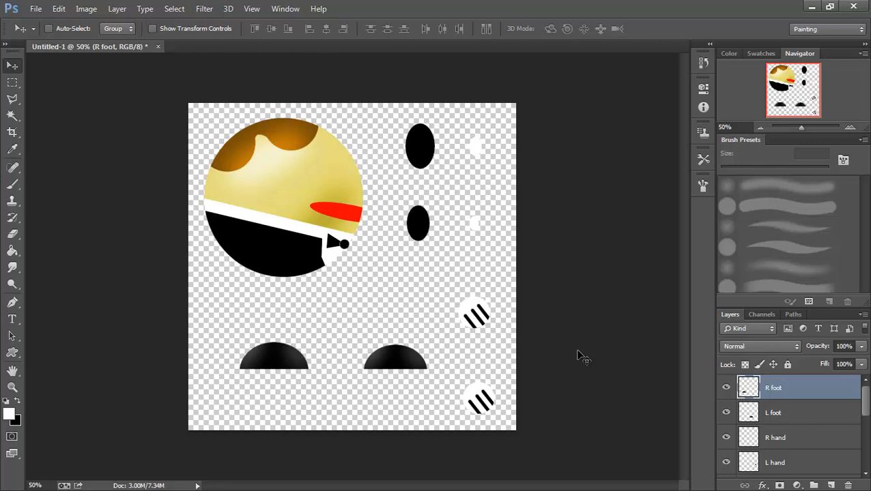